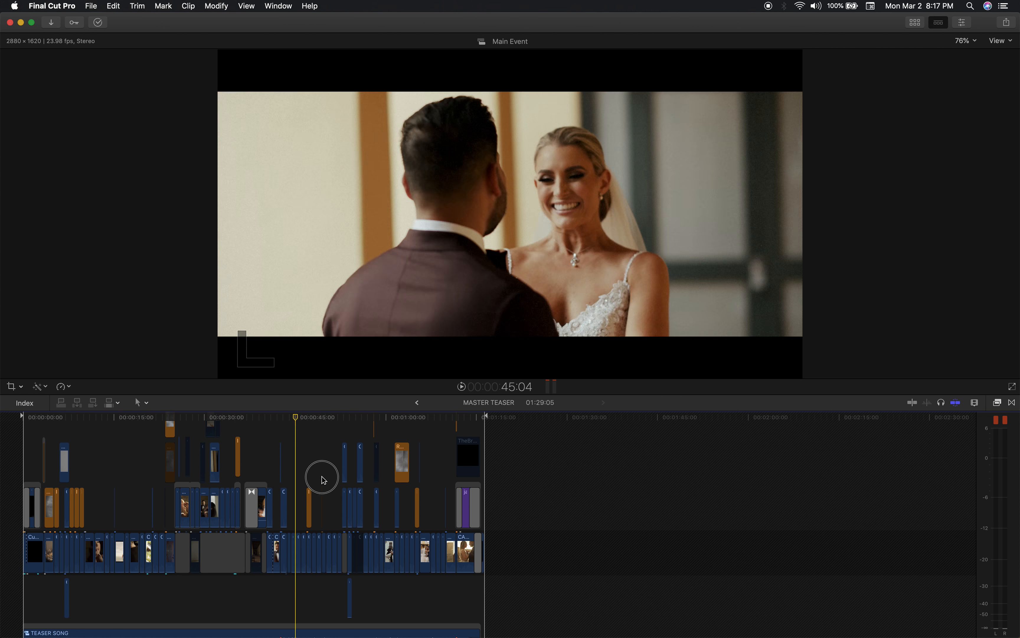
Open the TEASER SONG compound clip, look over its music edits up close, and return to the MASTER TEASER timeline.
scroll(132, 479, down, 3)
scroll(132, 479, down, 5)
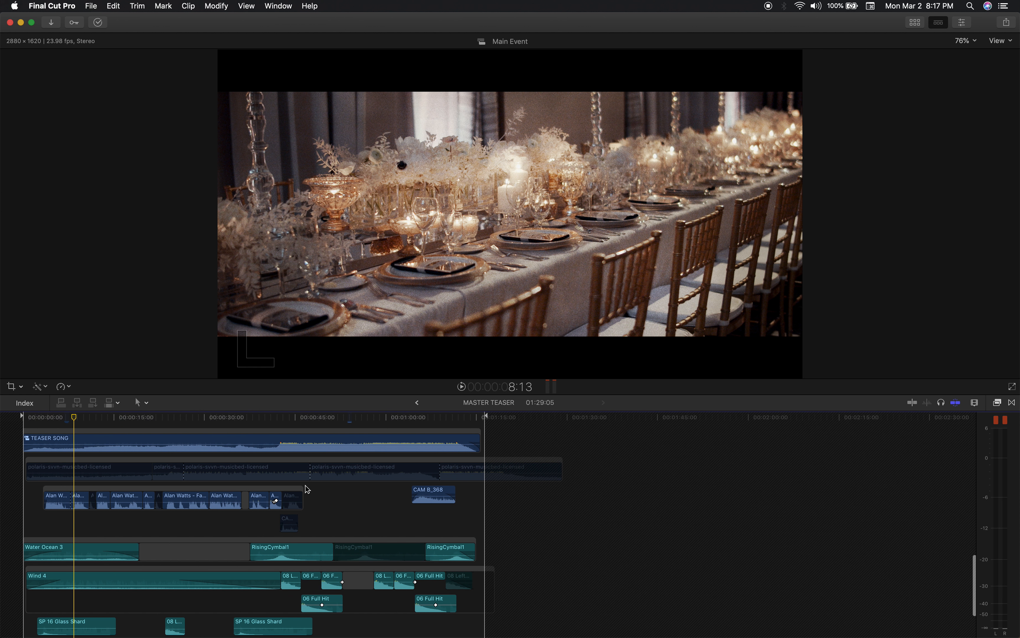
scroll(362, 517, up, 2)
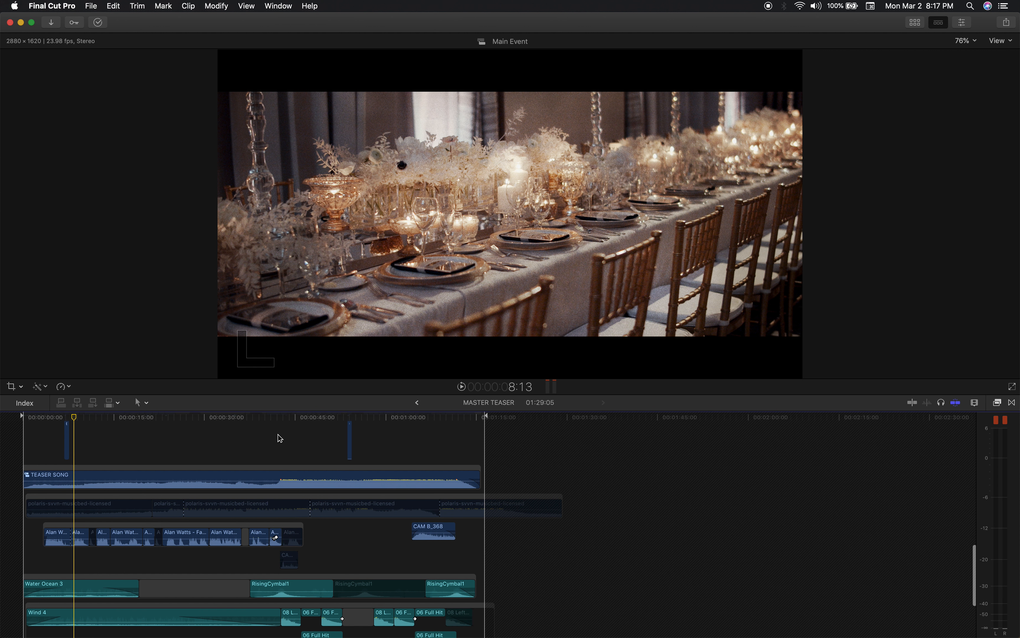
click(325, 473)
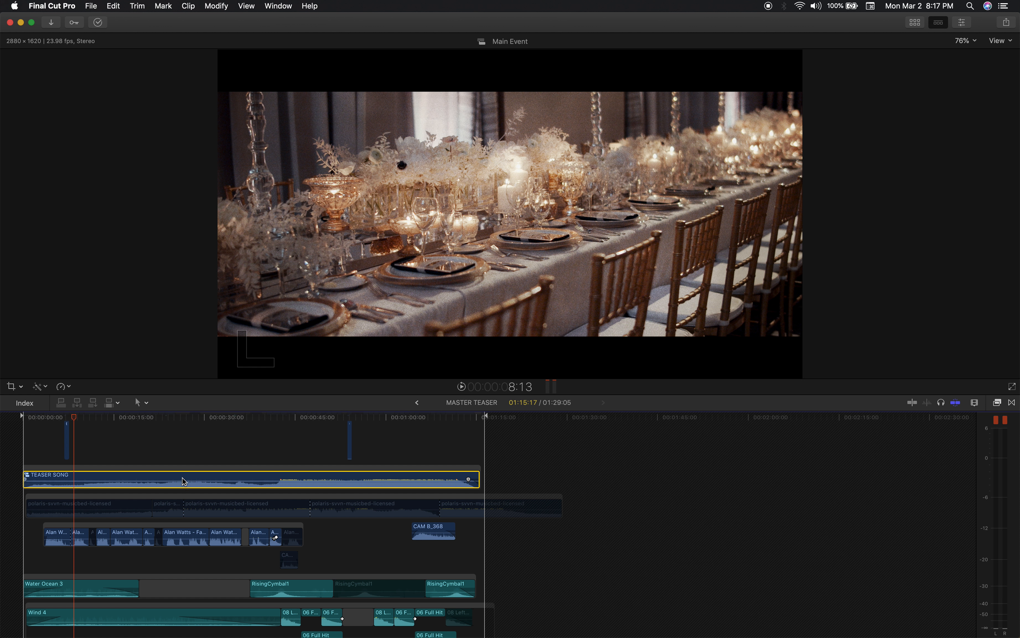
mouse_move(23, 416)
mouse_down()
mouse_move(55, 419)
mouse_move(37, 419)
mouse_up()
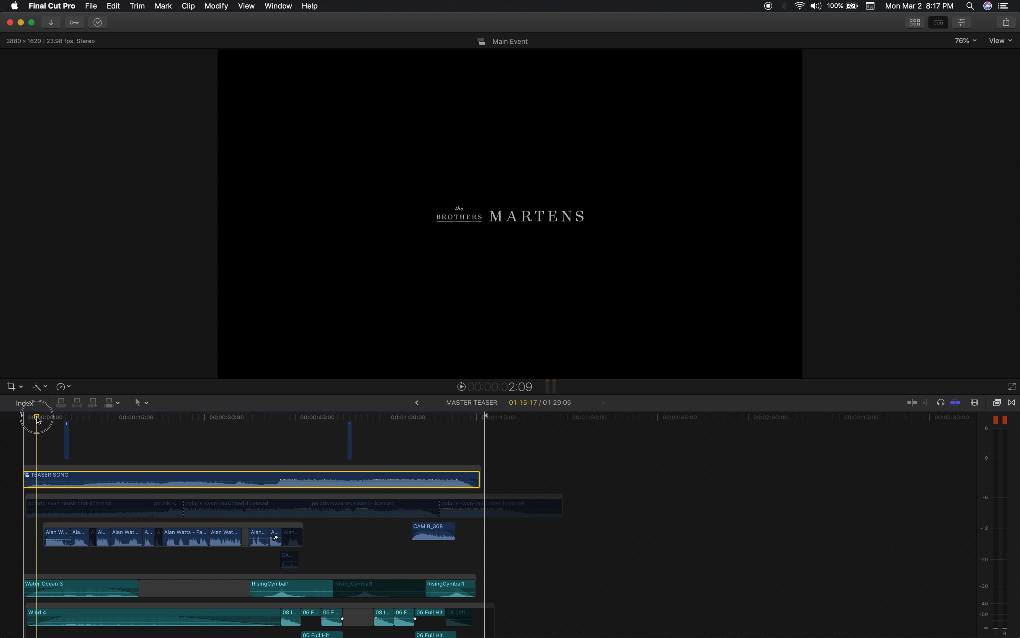
double_click(89, 476)
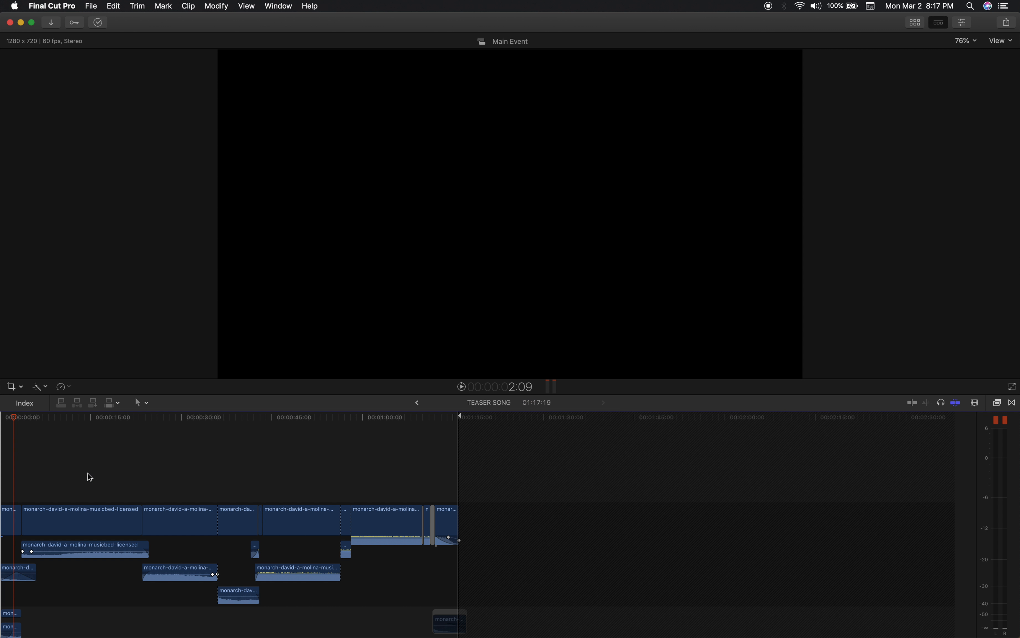
key(super+equal)
scroll(121, 465, left, 3)
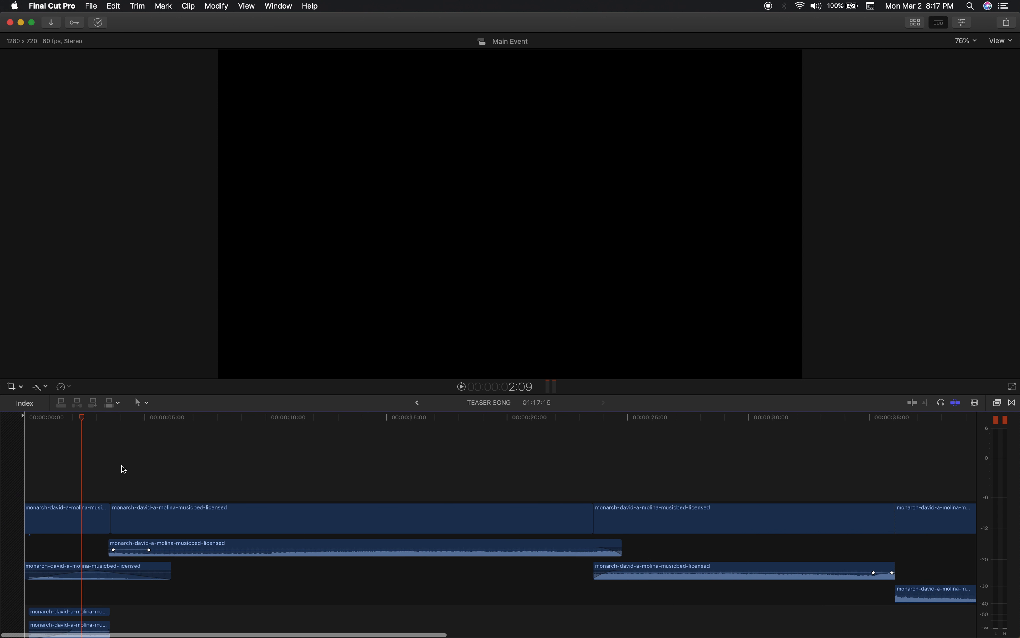
key(super+minus)
click(418, 402)
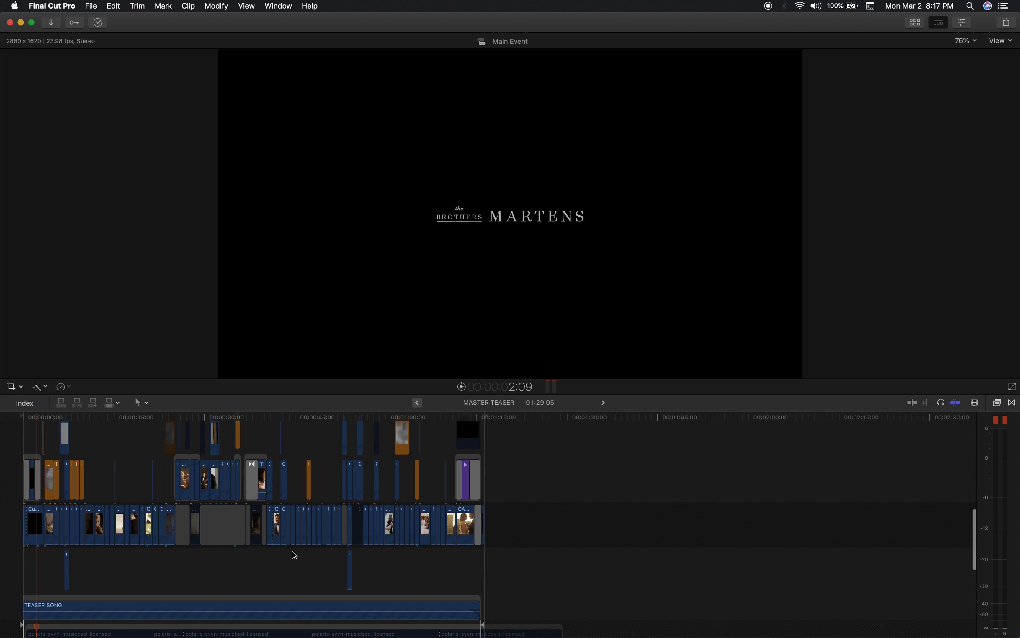
Reopen the TEASER SONG compound clip, view its music layers from the beginning, and go back to MASTER TEASER.
scroll(116, 569, down, 3)
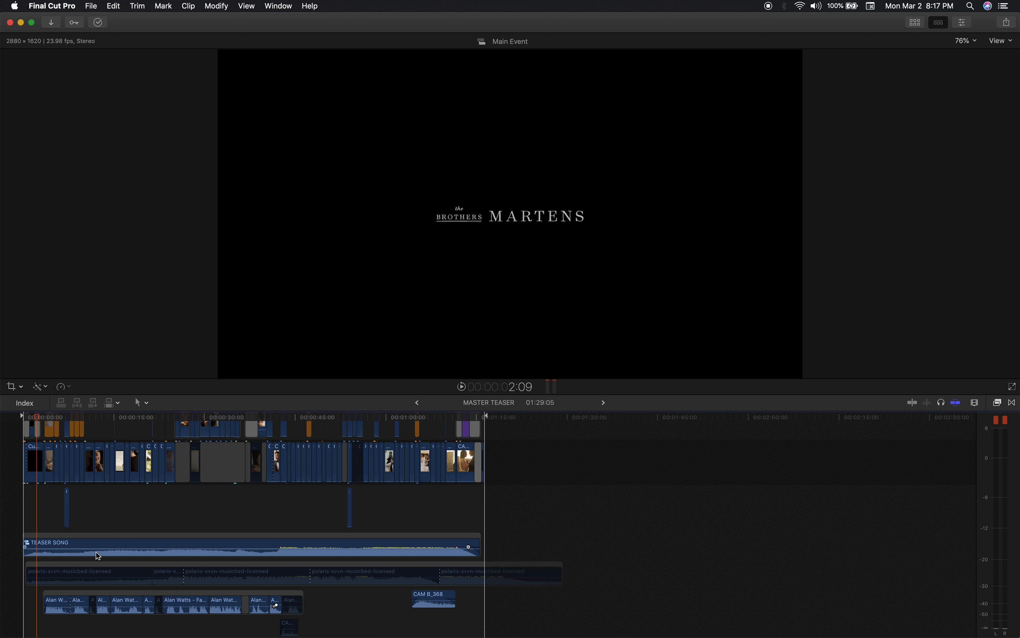
double_click(73, 545)
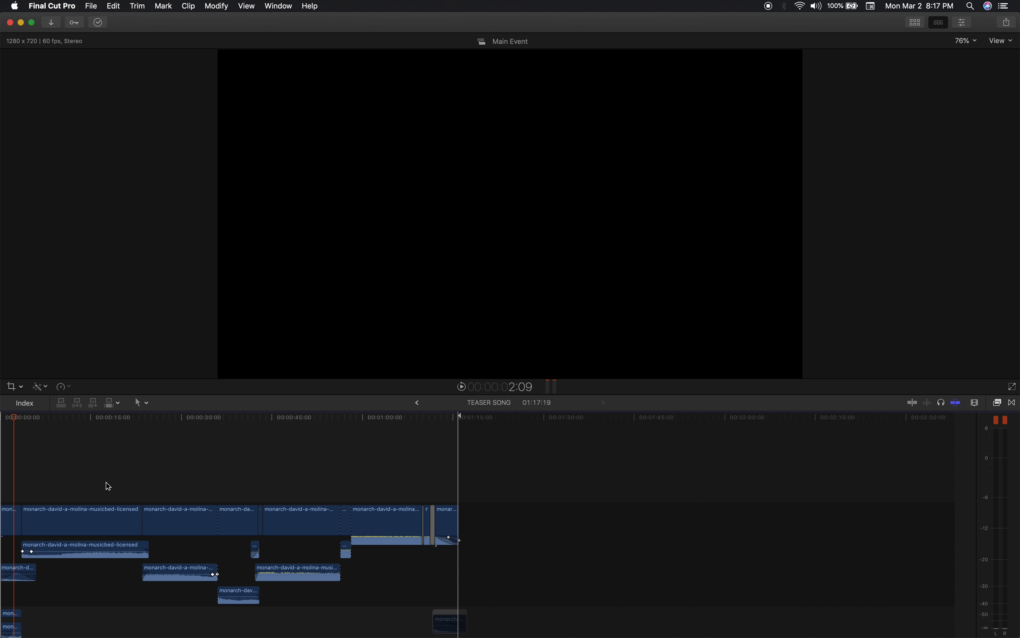
scroll(100, 478, down, 1)
scroll(99, 477, left, 1)
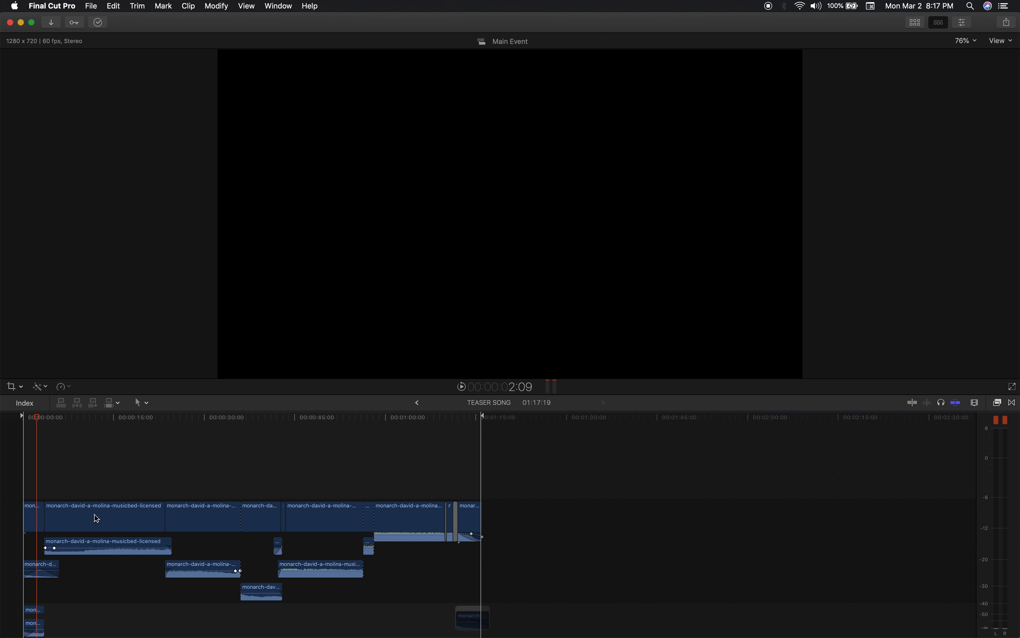
click(414, 404)
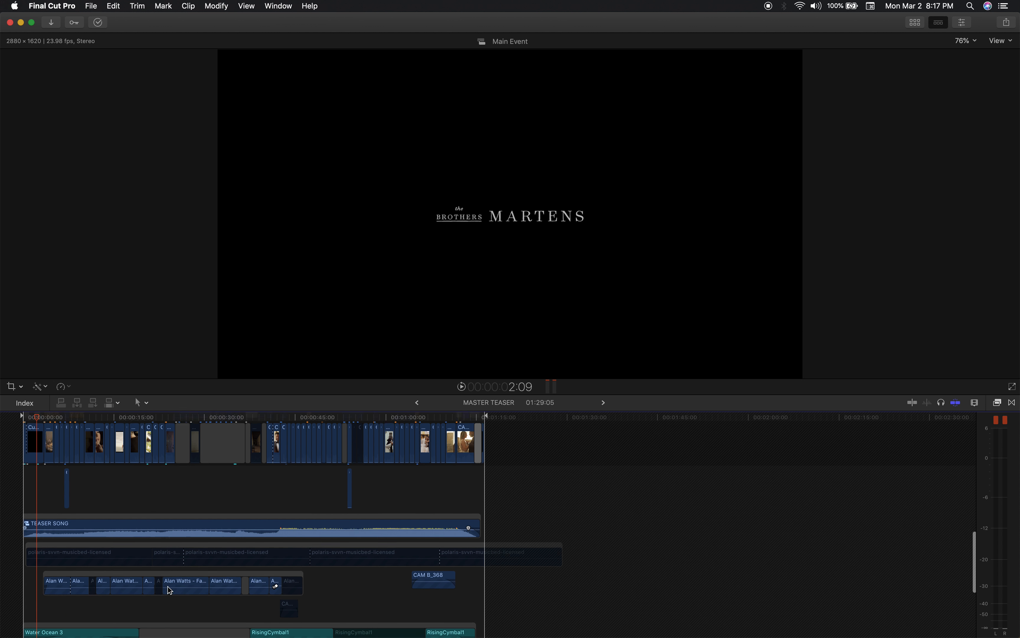
Examine the lowest audio layers inside the TEASER SONG compound clip and return to the MASTER TEASER timeline.
scroll(170, 591, down, 2)
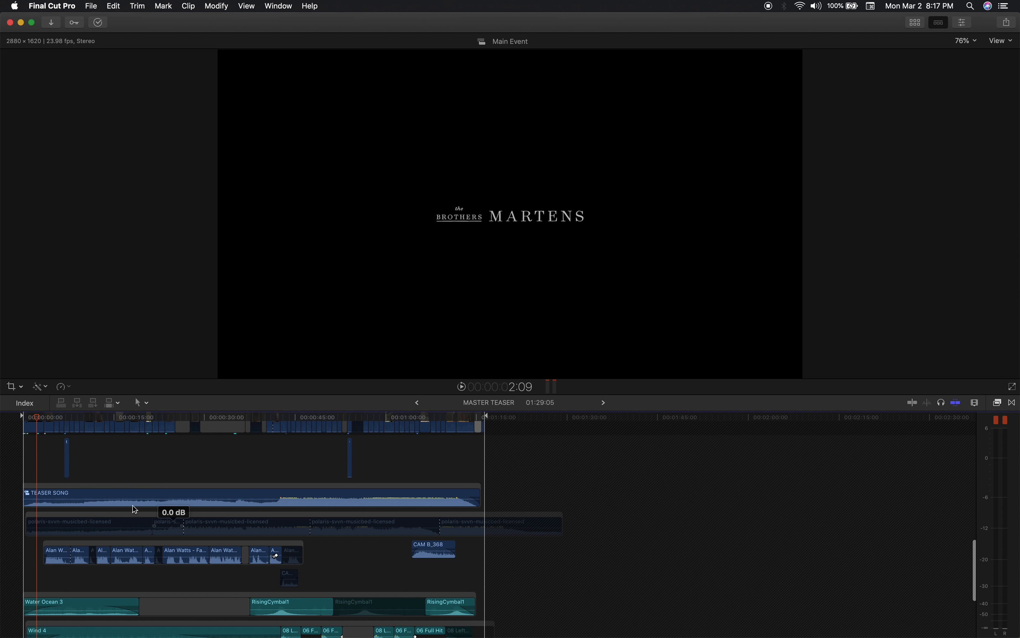
double_click(79, 494)
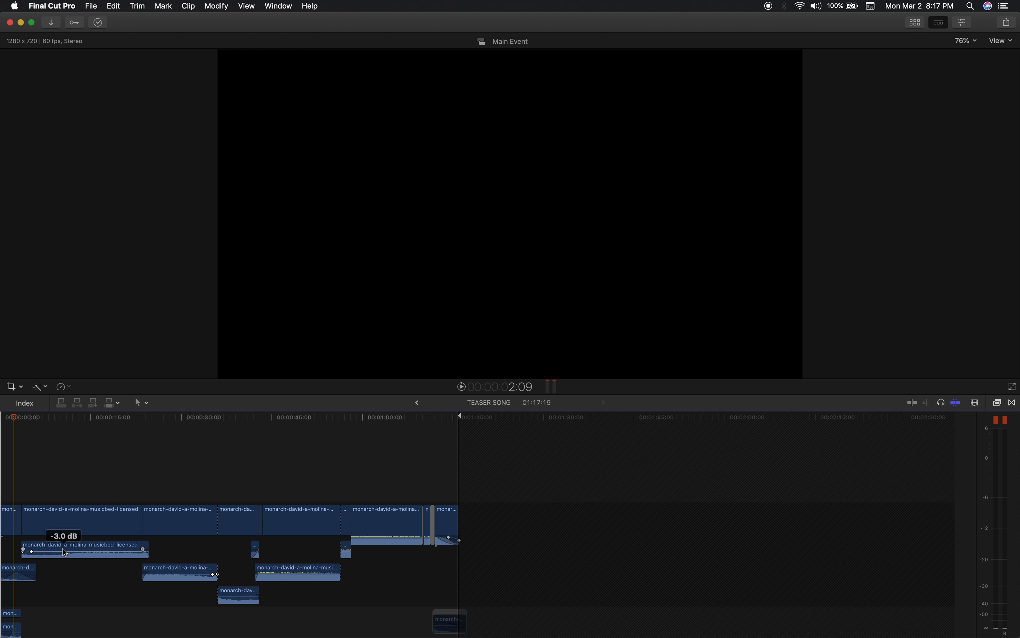
scroll(99, 474, left, 2)
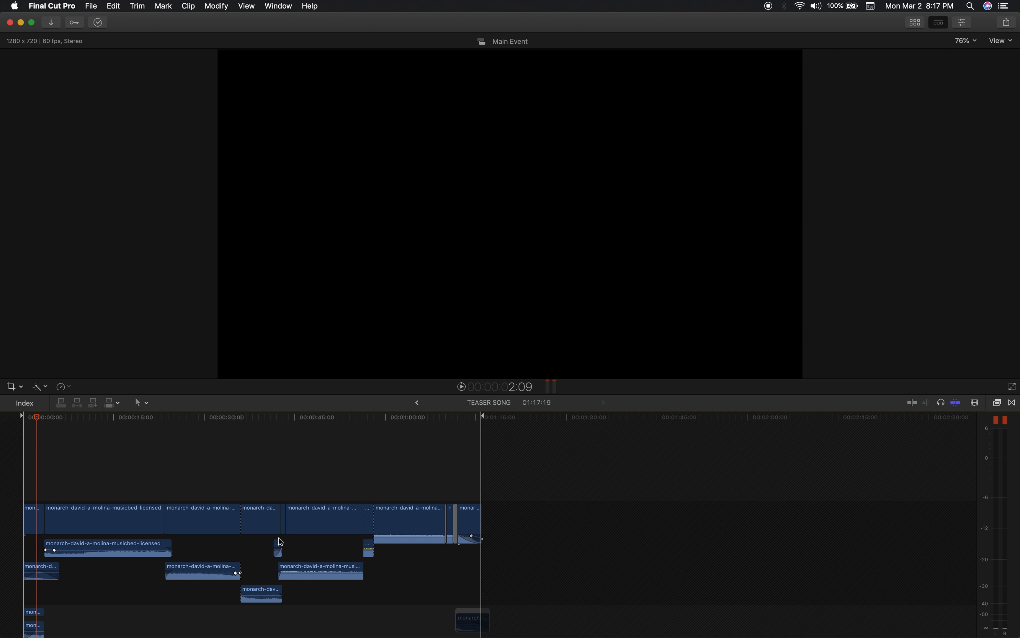
scroll(156, 607, down, 2)
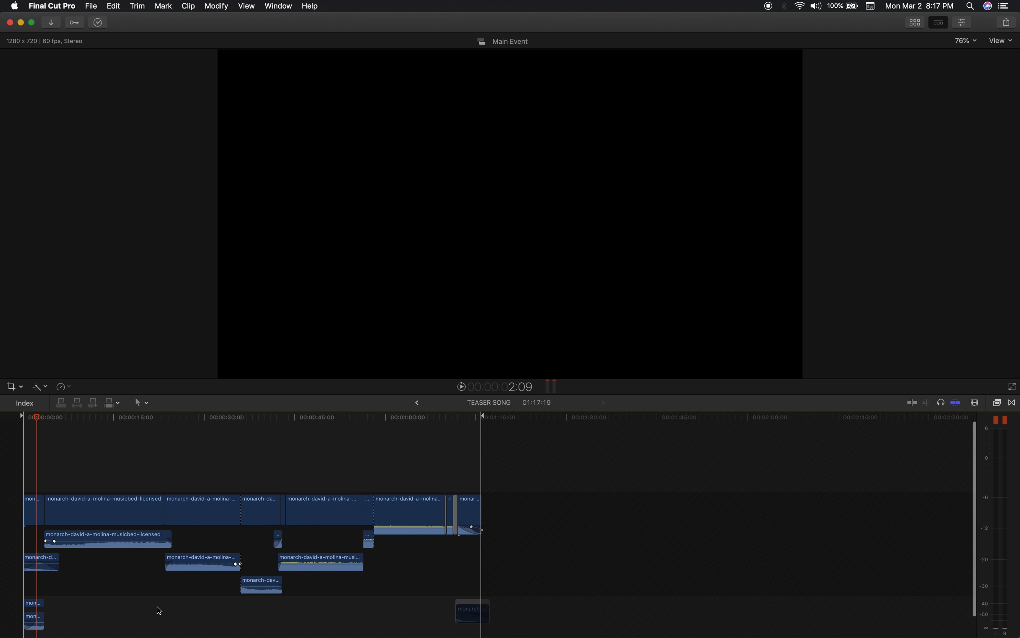
scroll(100, 599, down, 2)
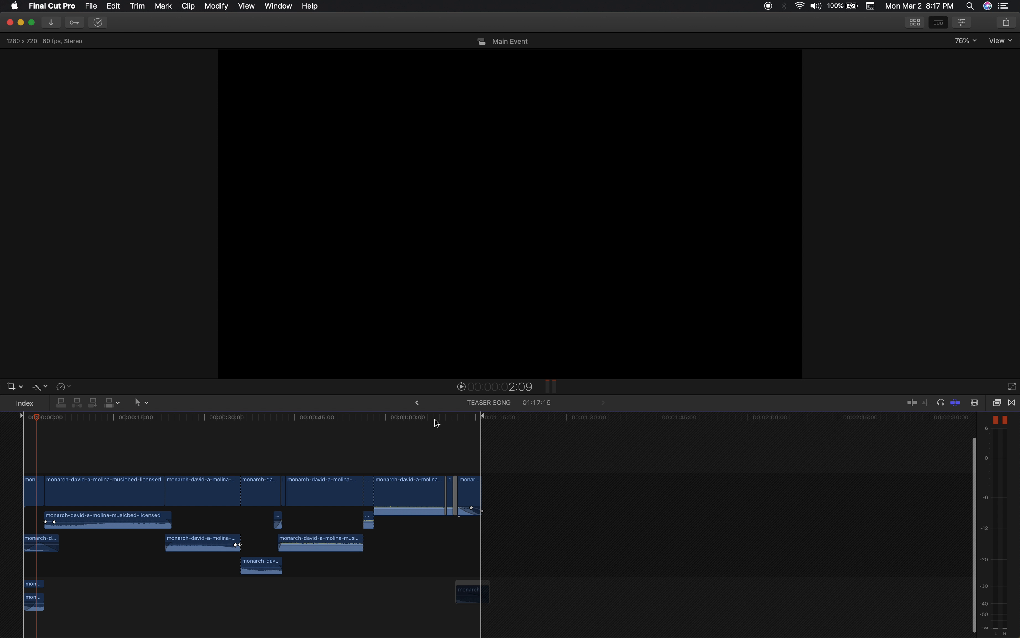
click(418, 403)
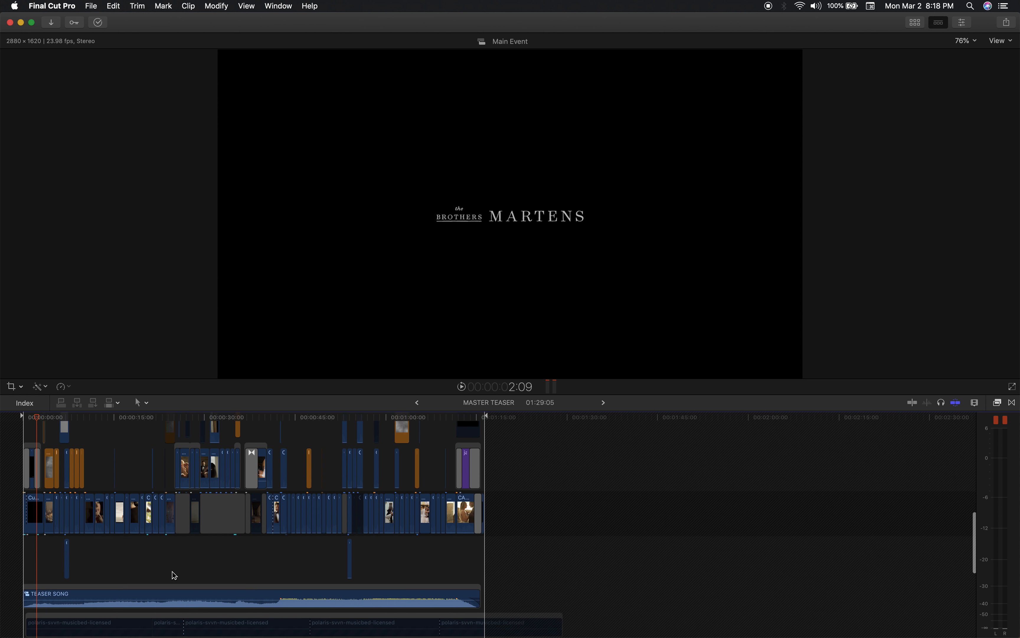
Select the Water Ocean 3, Wind 4 and Underwater sound effects together, leaving SP 16 Glass Shard out of the selection.
scroll(171, 574, down, 6)
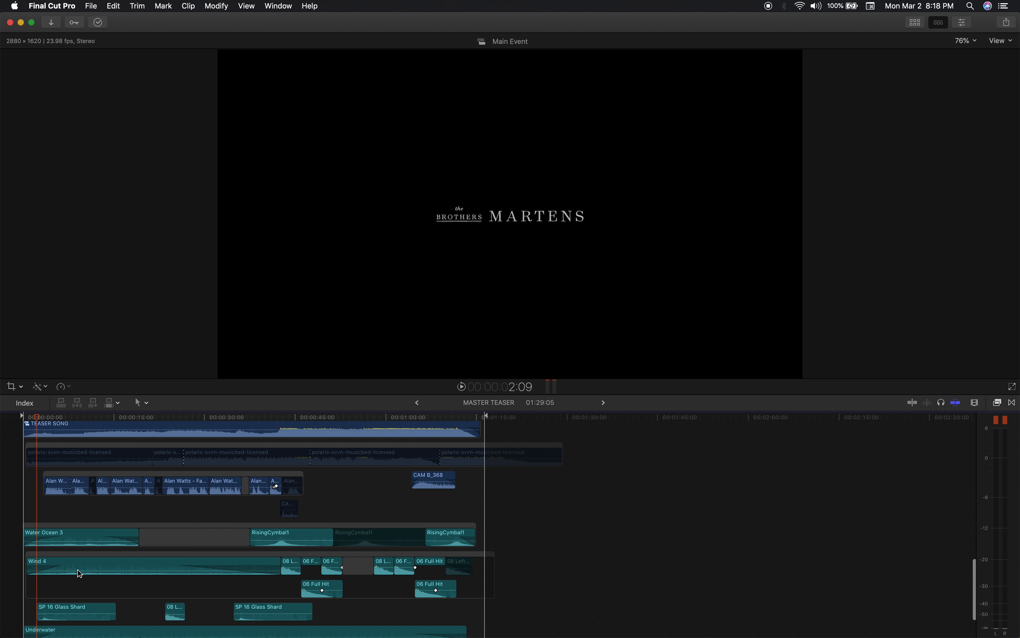
key(super+equal)
key(super+equal)
scroll(107, 549, down, 2)
scroll(107, 549, left, 1)
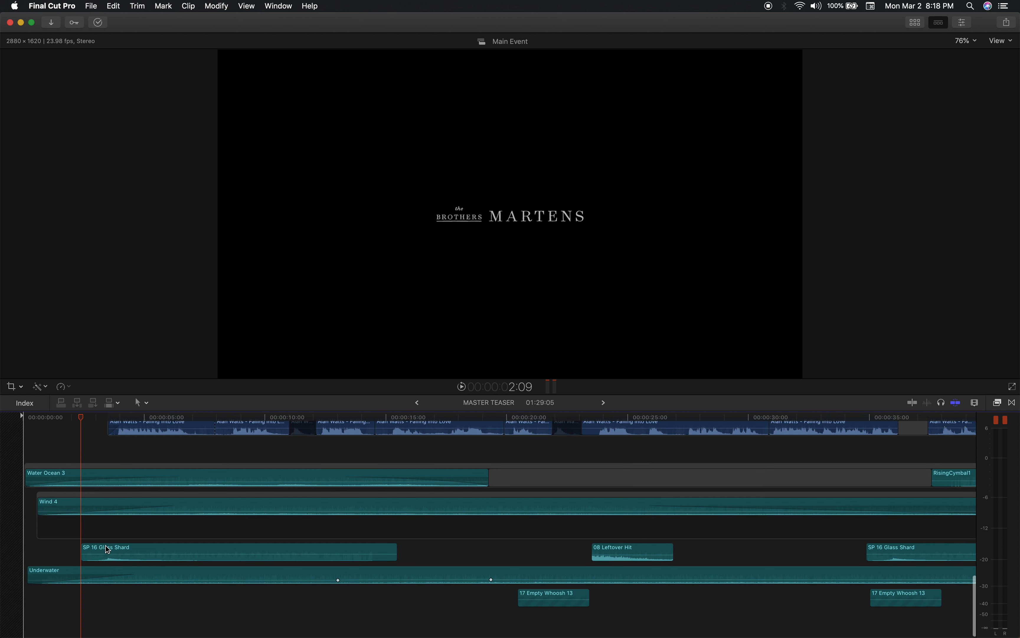
click(201, 473)
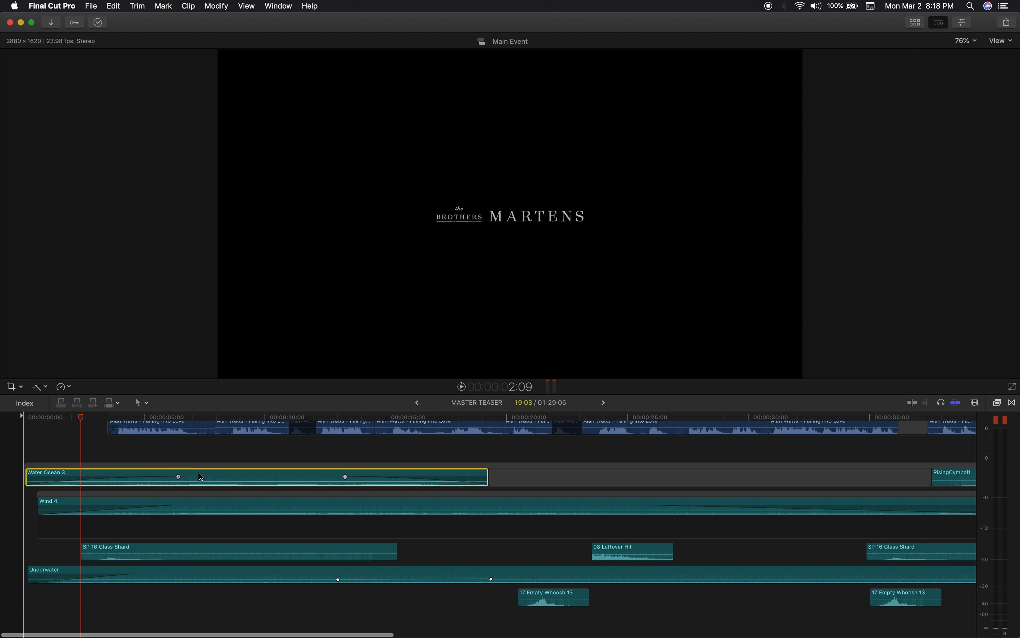
super+click(187, 504)
super+click(155, 549)
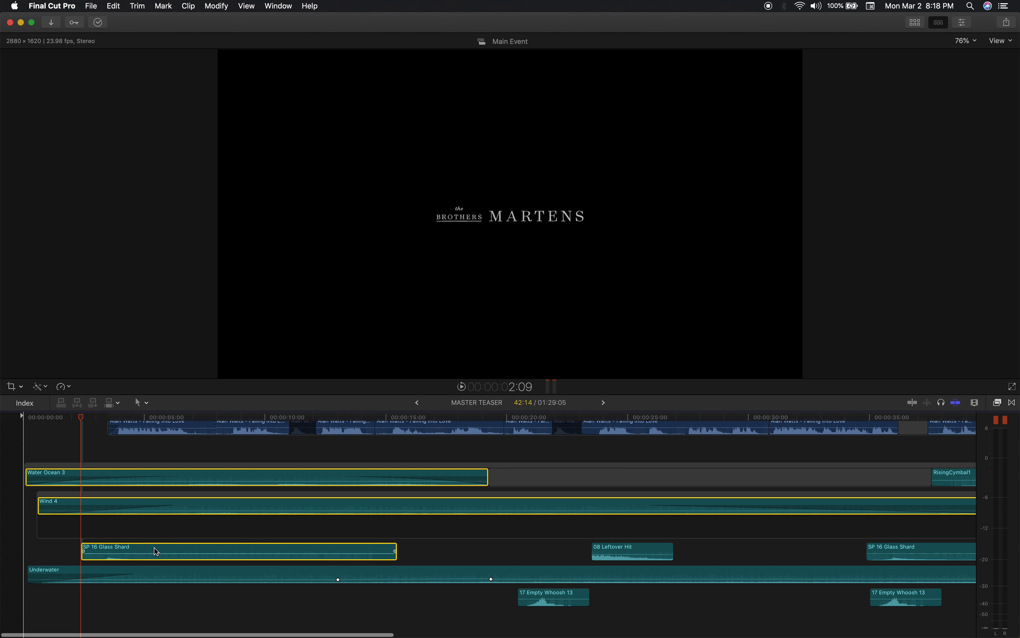
super+click(101, 570)
super+click(149, 552)
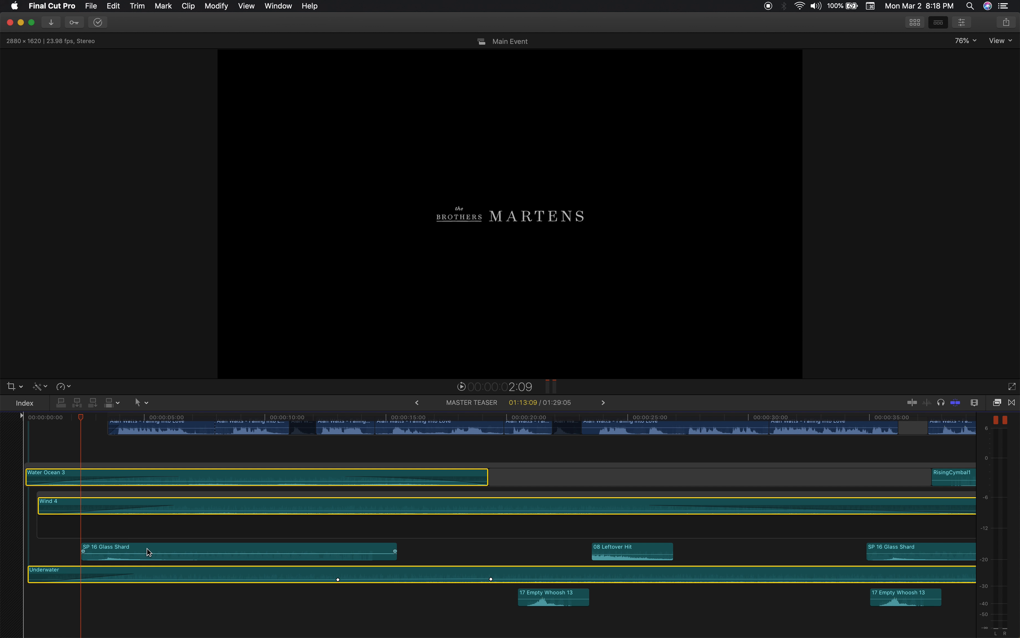
Solo the selected ambience clips, listen to them from the start of the timeline, and turn soloing off.
key(alt+s)
drag(66, 418, 2, 417)
key(space)
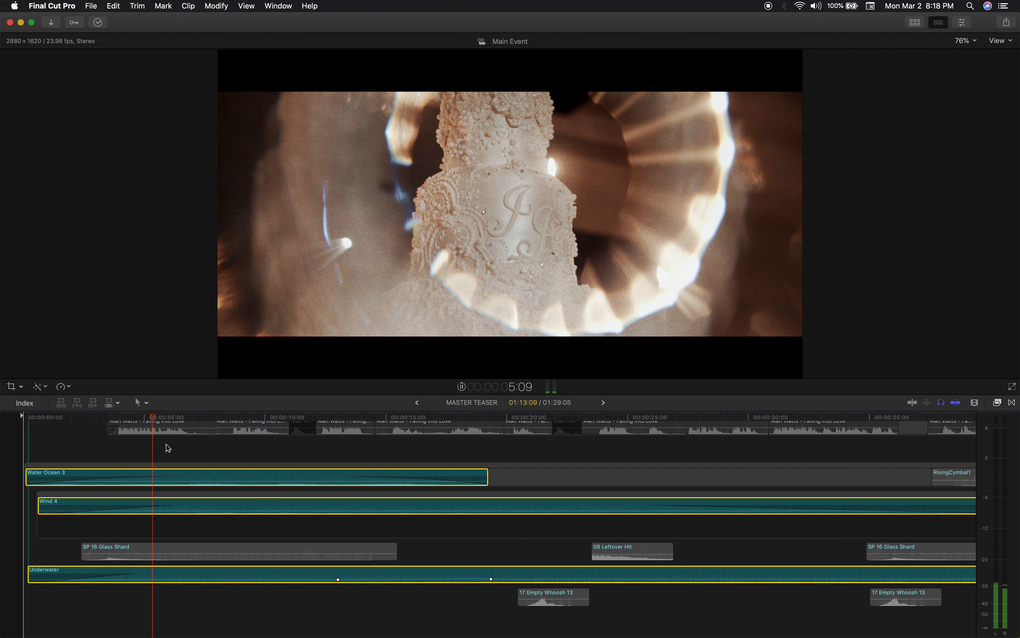
key(space)
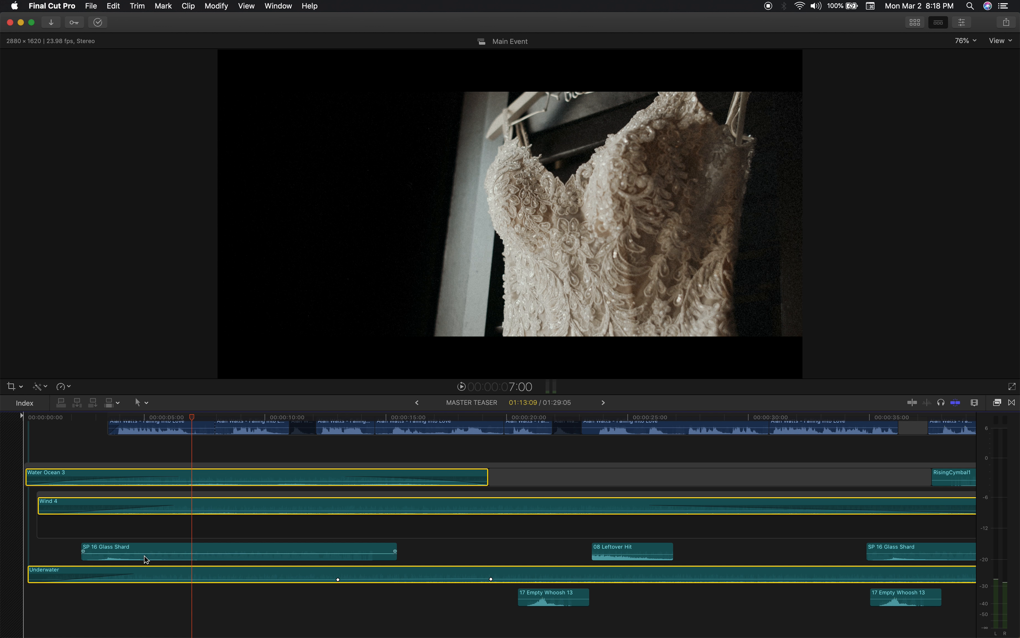
Disable the Rotating Lens overlay above CAM C_1 and preview the table shot without it at about 4:03.
scroll(211, 540, up, 2)
scroll(211, 540, up, 10)
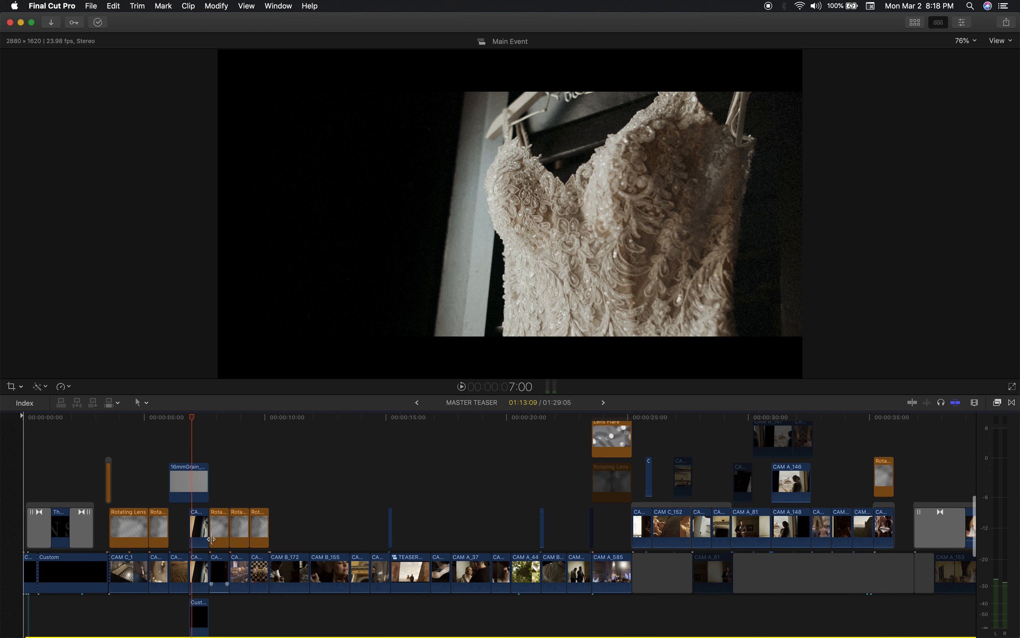
mouse_move(137, 421)
mouse_down()
mouse_move(100, 417)
mouse_move(141, 411)
mouse_move(111, 411)
mouse_move(128, 411)
mouse_up()
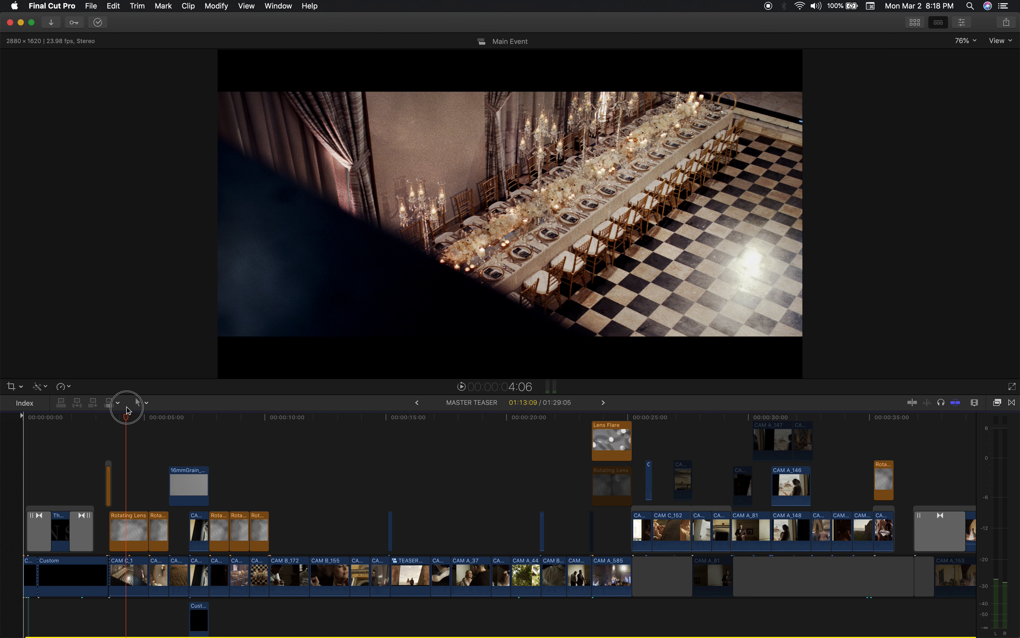
drag(129, 410, 137, 451)
click(126, 523)
key(v)
mouse_move(127, 419)
mouse_down()
mouse_move(106, 418)
mouse_move(139, 419)
mouse_move(124, 431)
mouse_up()
key(super+equal)
key(super+equal)
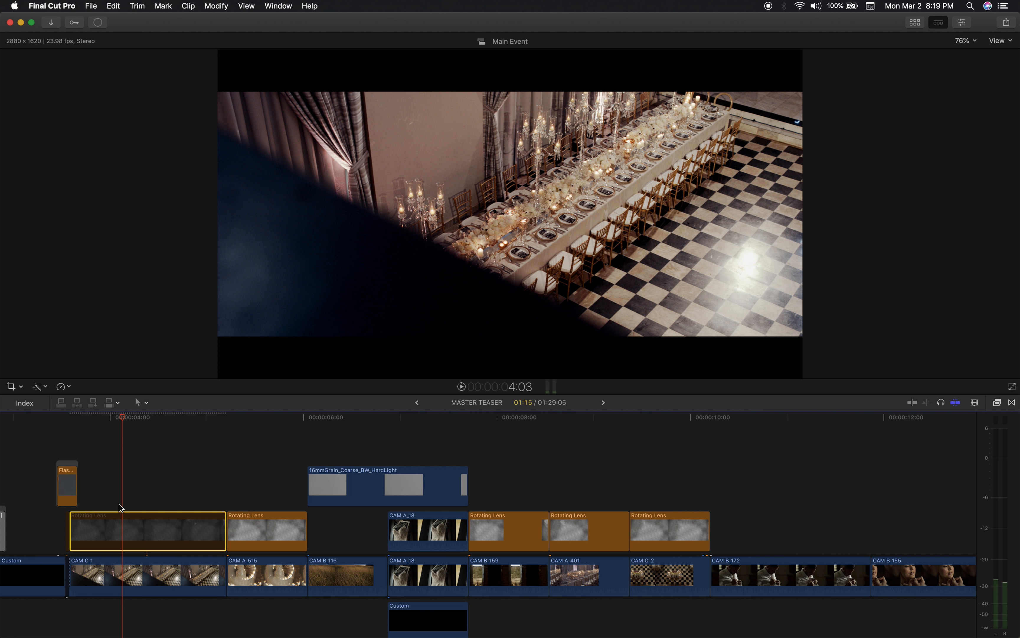
Compare the table shot at 4:10 with and without the Rotating Lens overlay above CAM C_1, leaving the overlay enabled.
drag(114, 418, 152, 417)
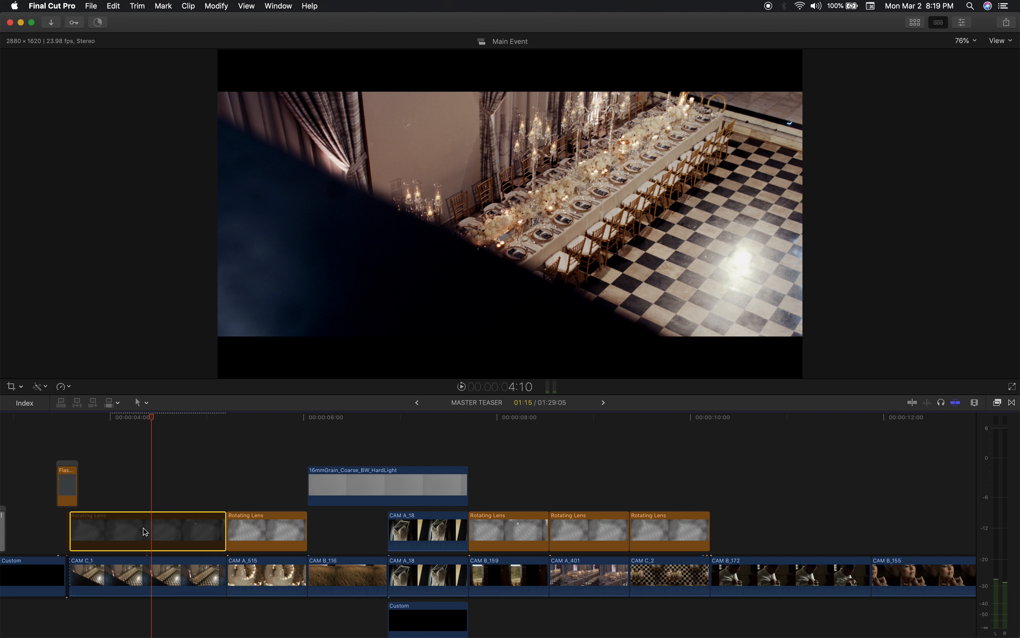
key(v)
key(v)
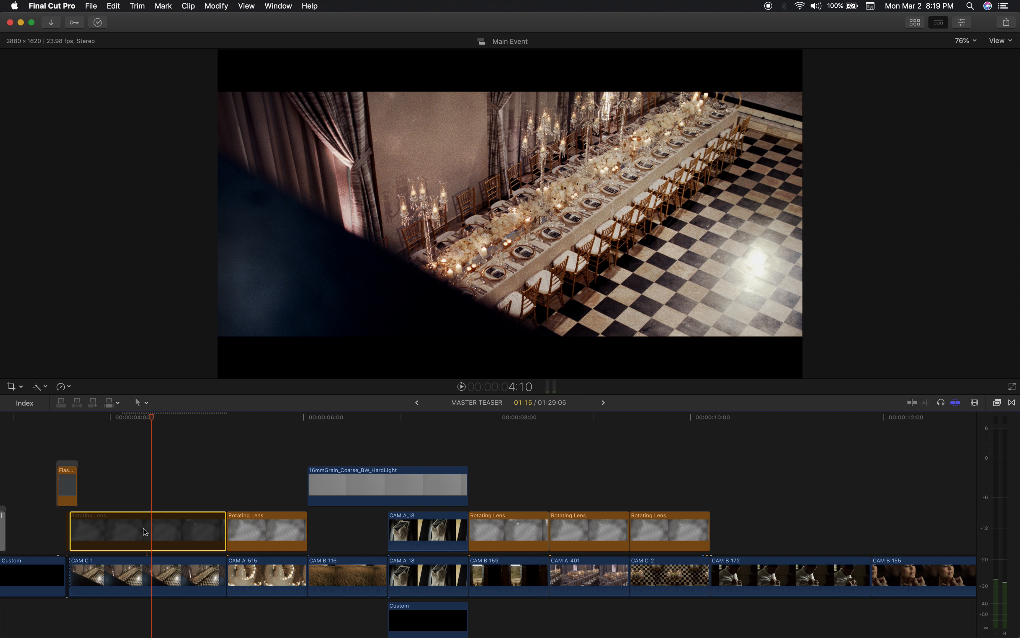
key(v)
key(v)
key(v)
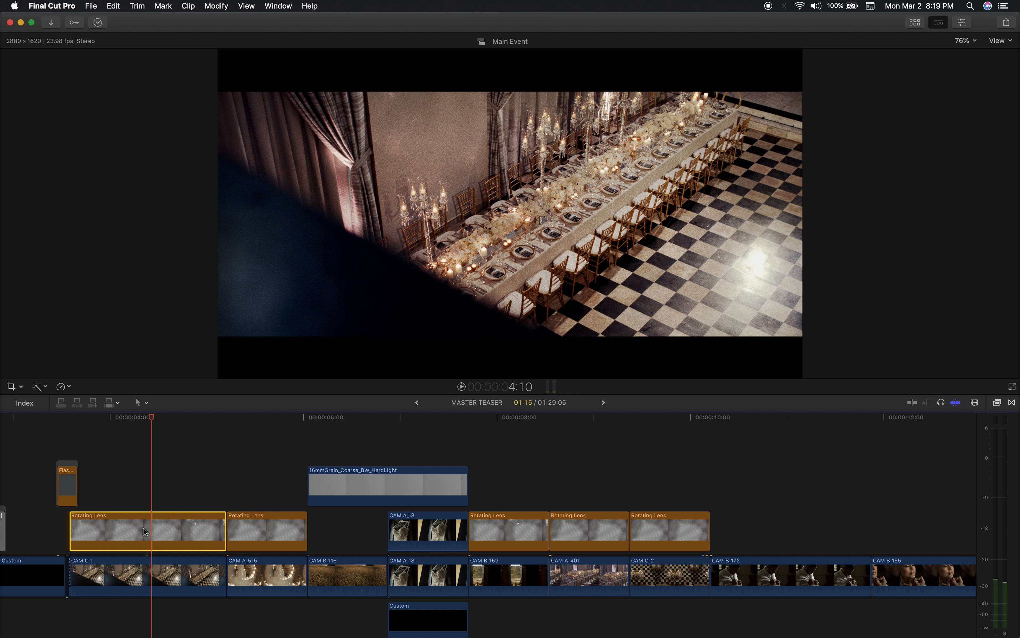
Play the teaser from 3:16 through the cake shot into the wheat field shot.
click(76, 420)
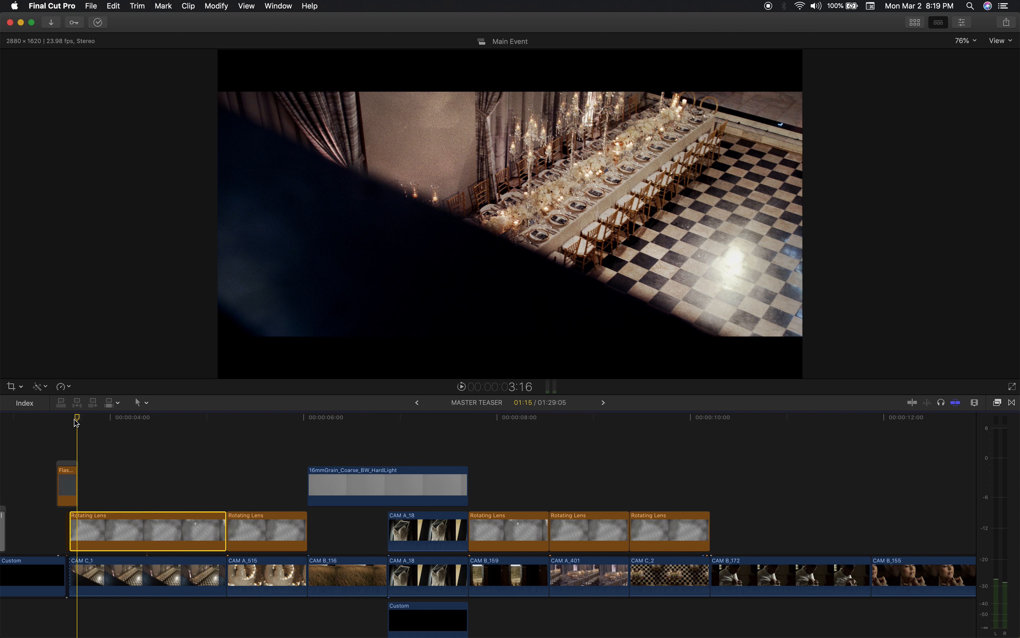
key(space)
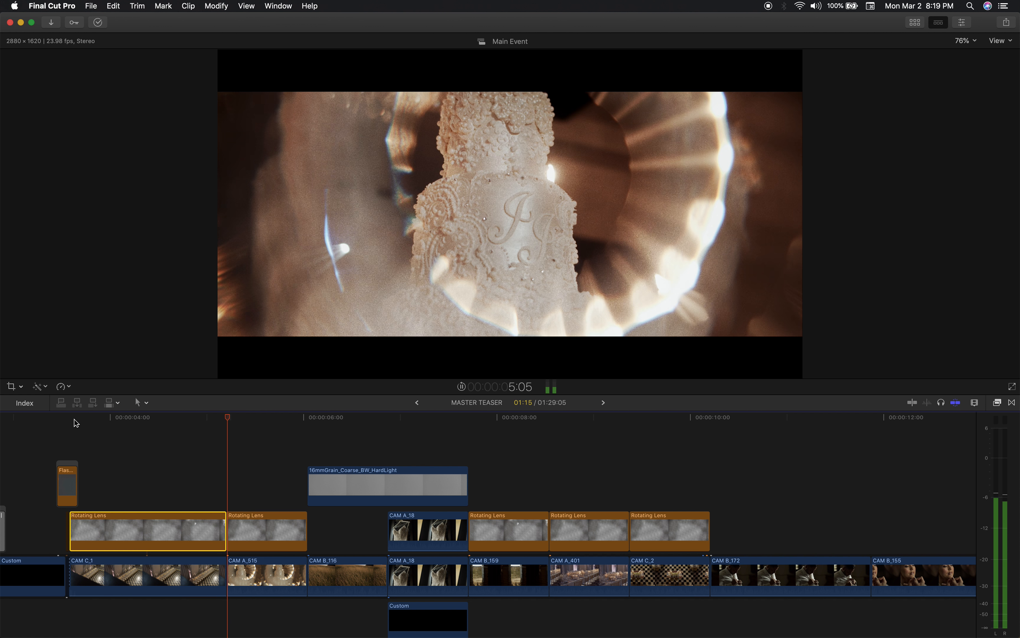
key(space)
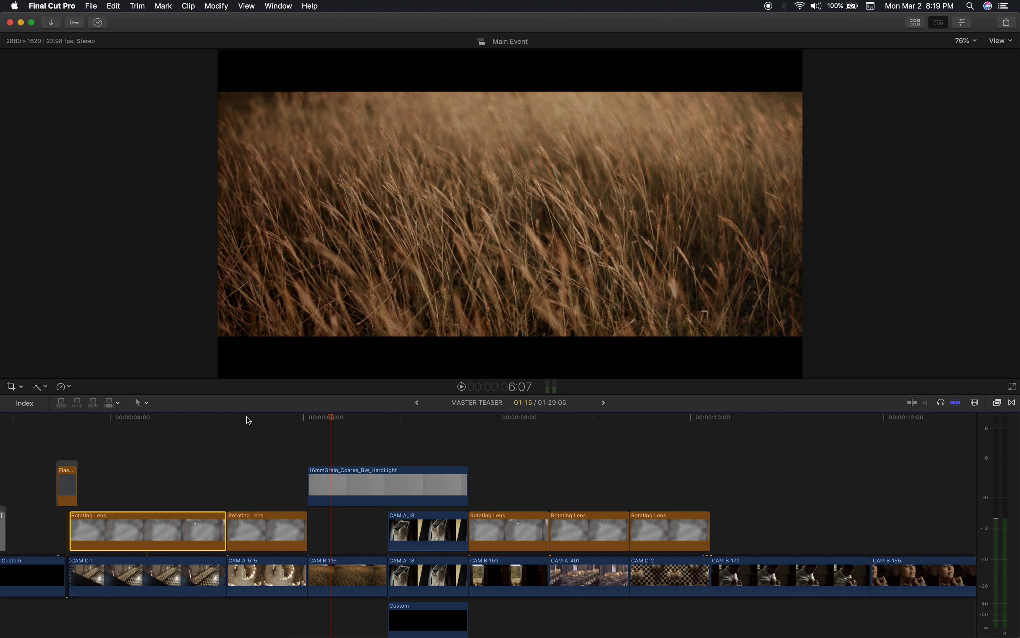
Disable the Rotating Lens overlay above CAM A_515 for comparison, re-enable it, and place the playhead at 6:16 over CAM B_116.
click(246, 416)
click(250, 533)
key(v)
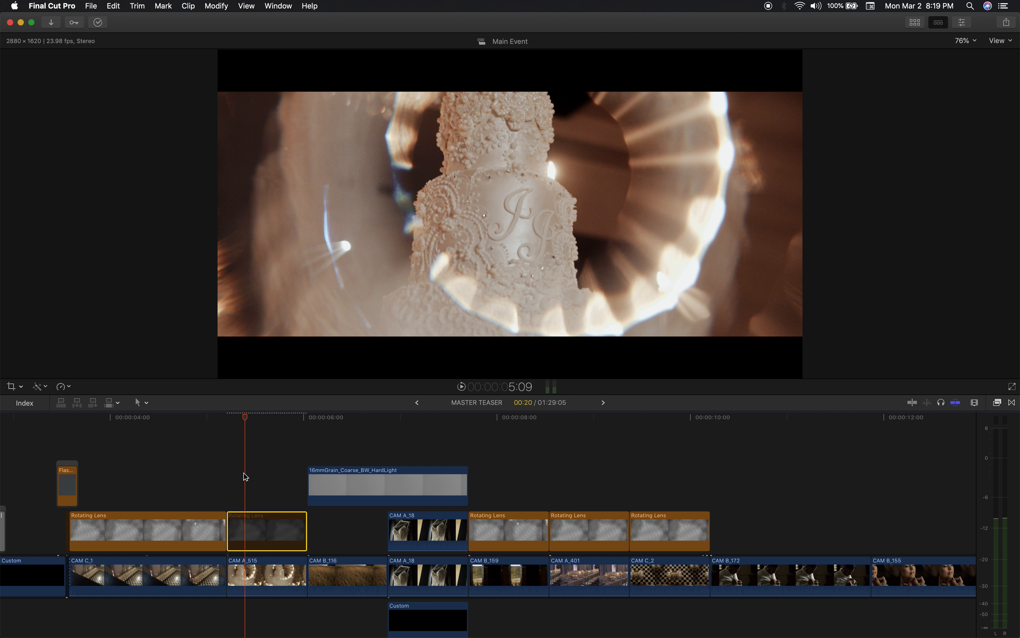
drag(246, 424, 370, 469)
key(v)
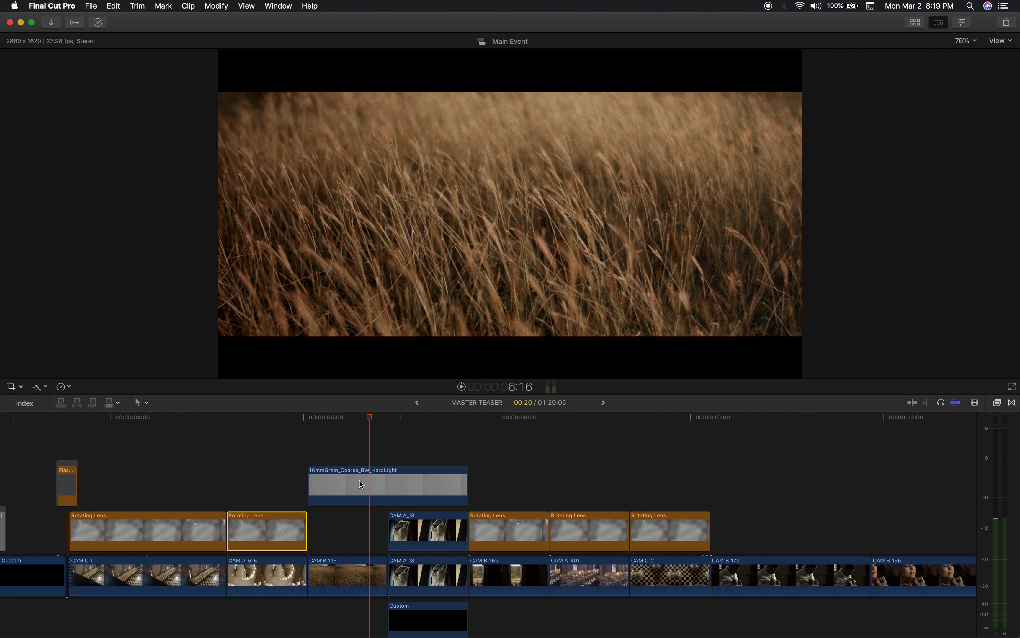
Compare playback of the table shot from 8:13 with the Rotating Lens overlay above CAM A_401 disabled and enabled, leaving it enabled.
drag(359, 423, 576, 465)
click(578, 538)
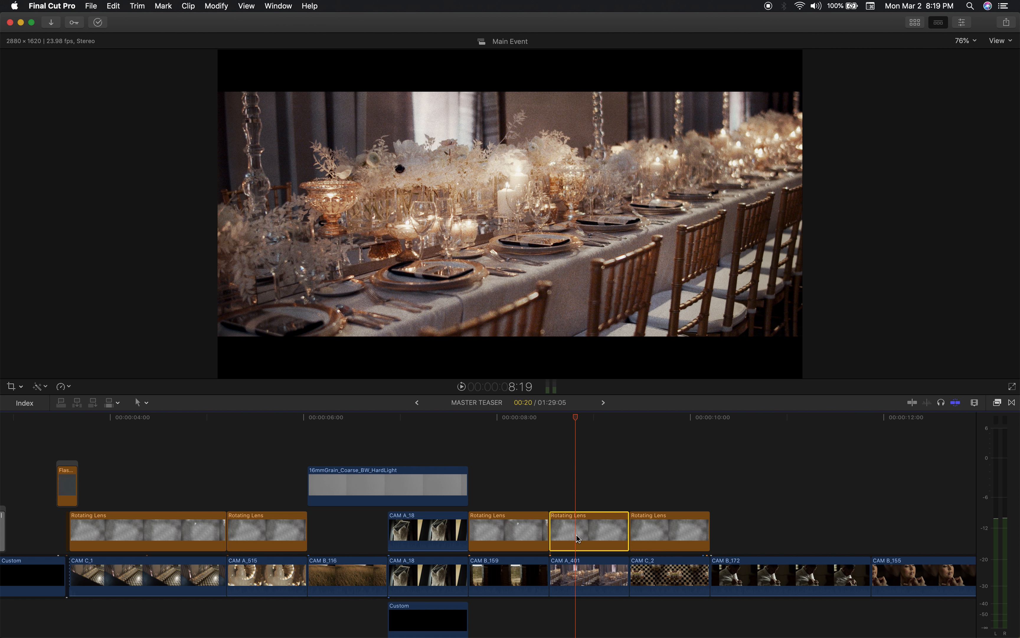
key(v)
click(550, 419)
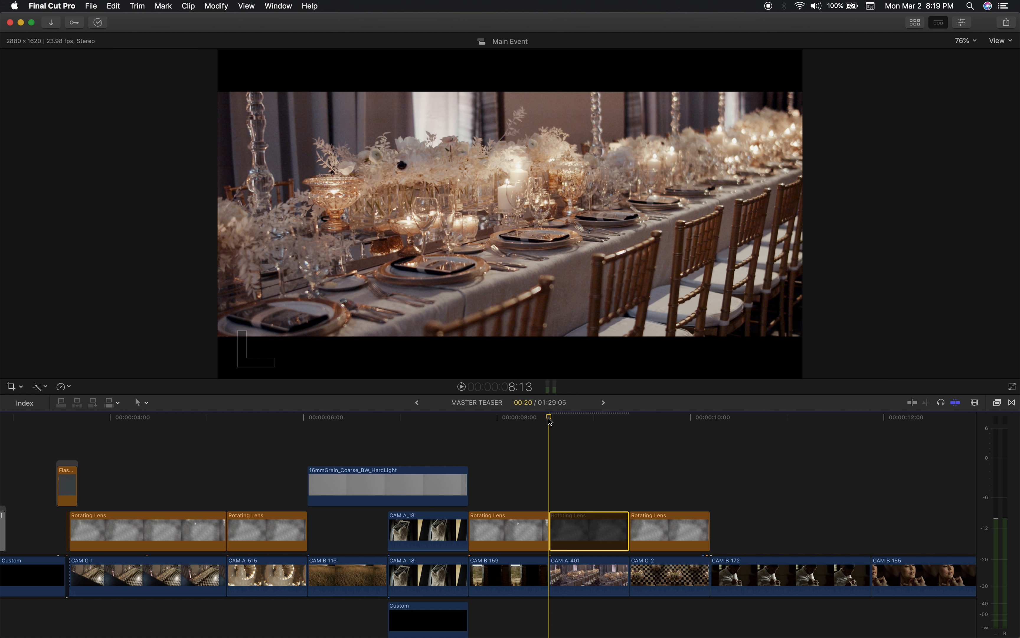
key(space)
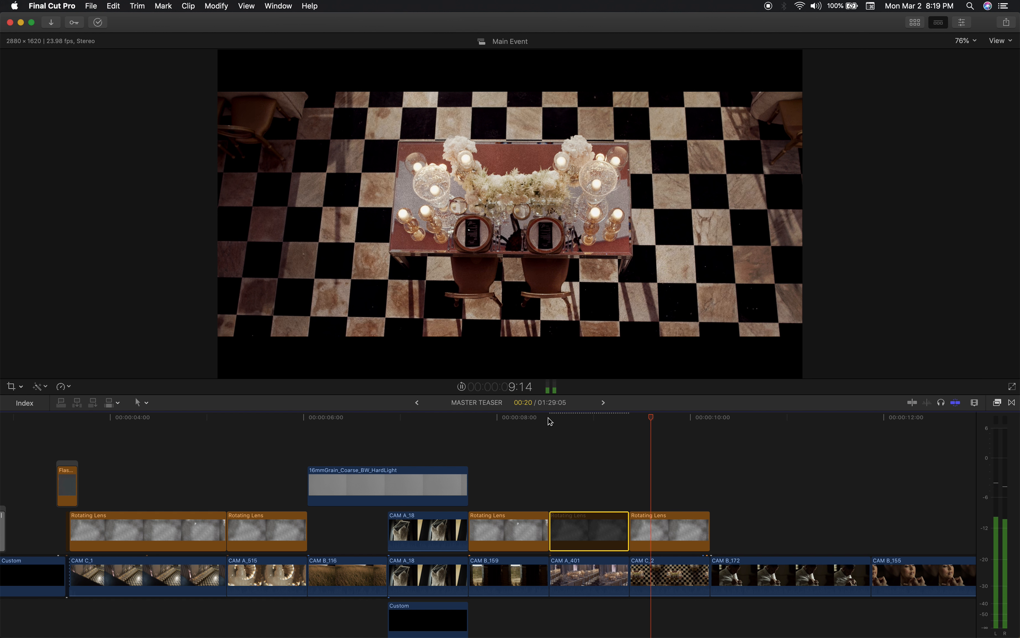
click(549, 419)
key(space)
key(v)
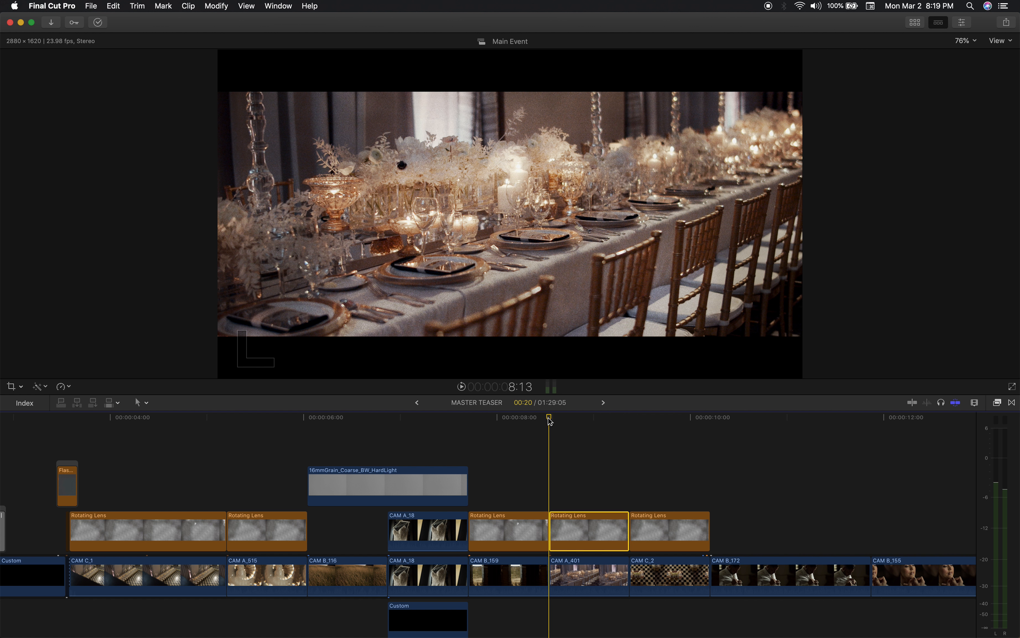
key(space)
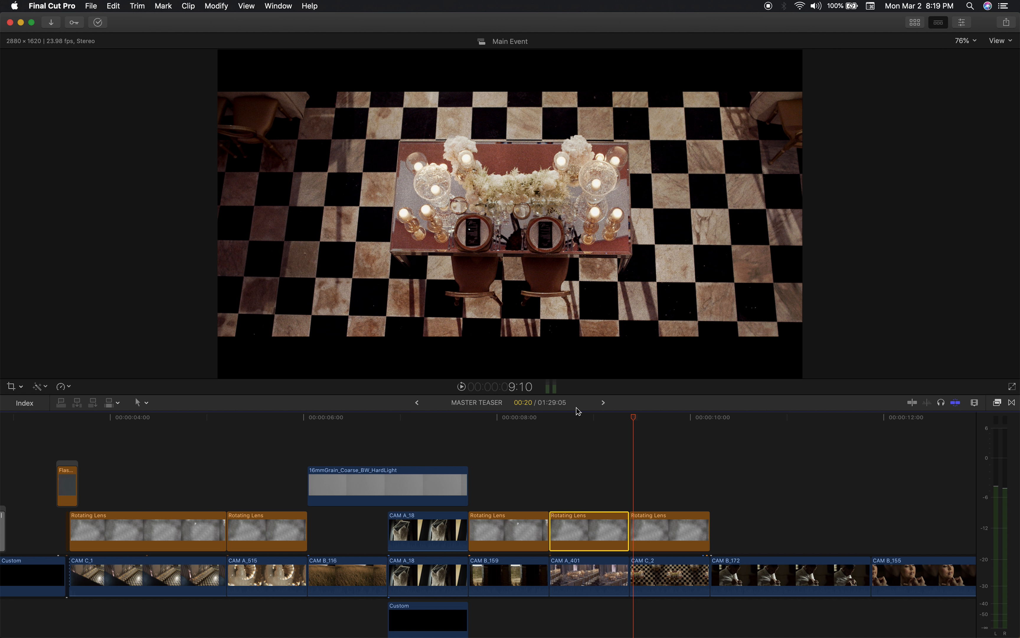
Place the playhead at 8:22 and show the video compositing and transform settings of the Rotating Lens overlay above CAM A_401.
click(580, 420)
key(super+minus)
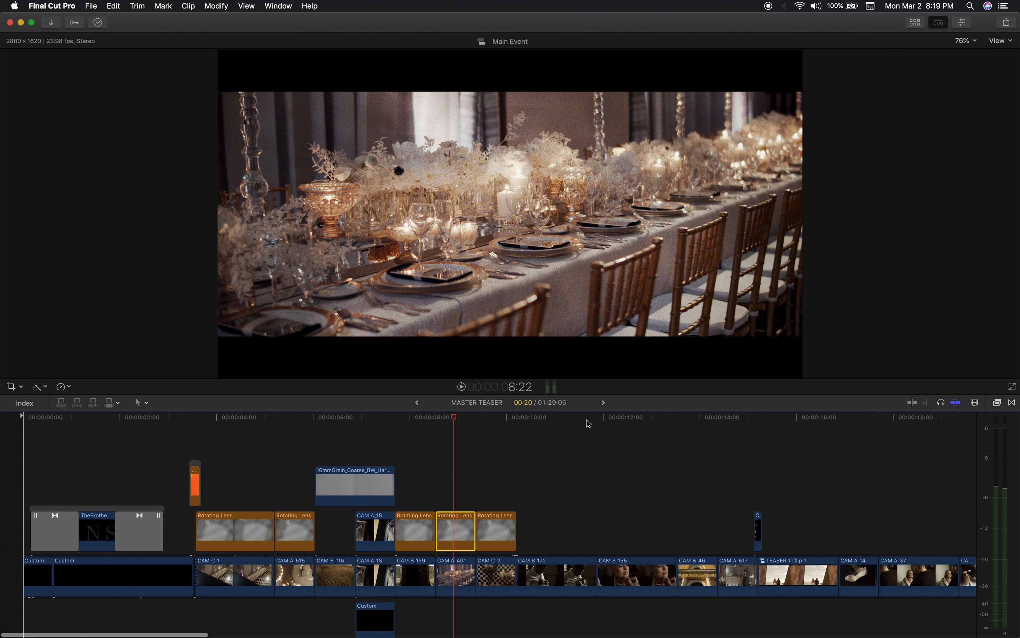
scroll(464, 482, right, 10)
scroll(464, 482, down, 3)
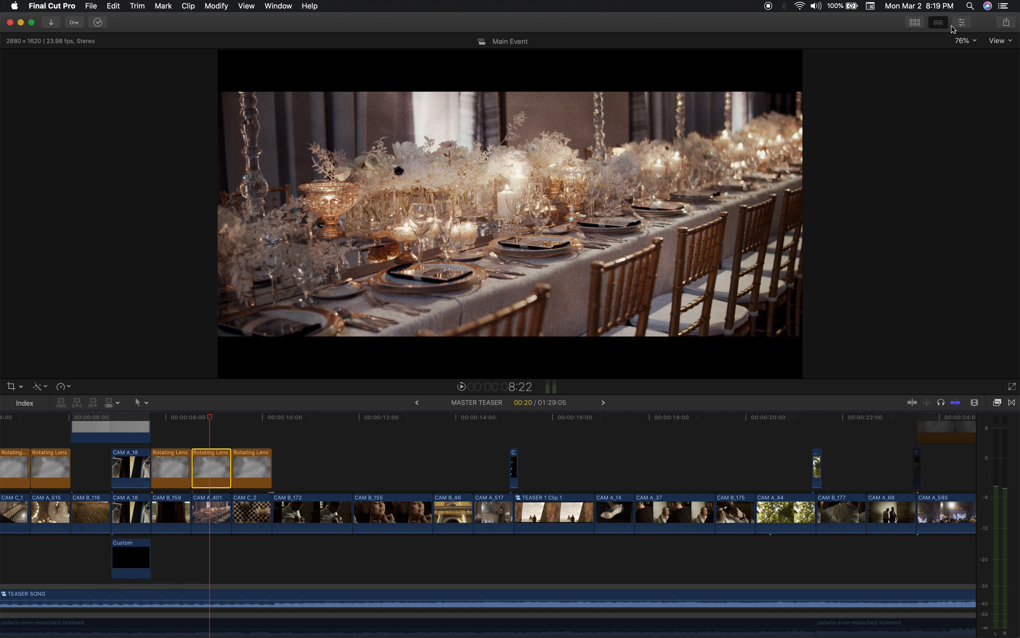
click(962, 23)
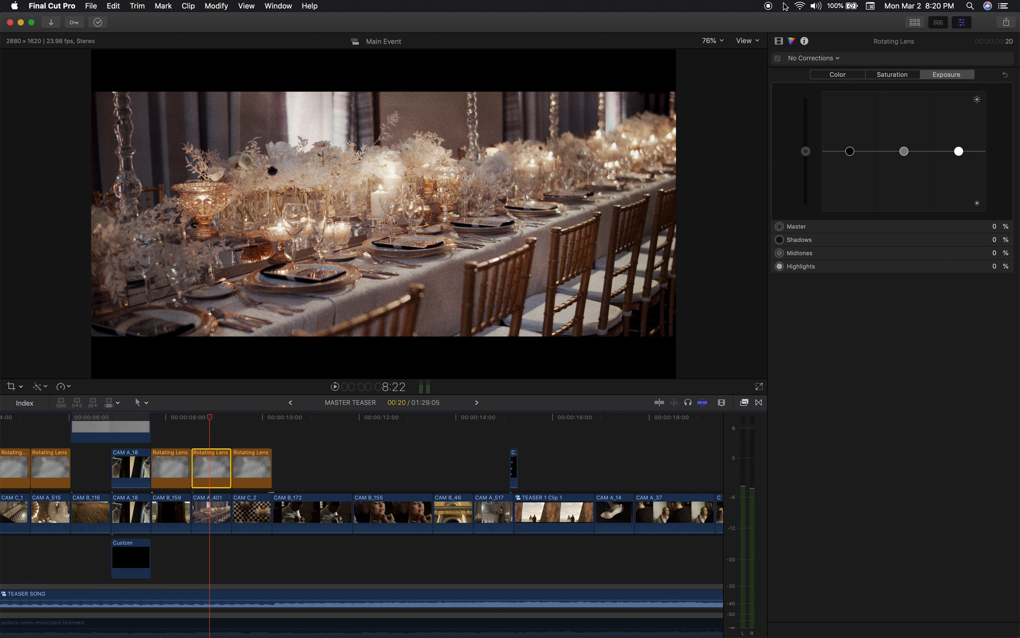
click(779, 42)
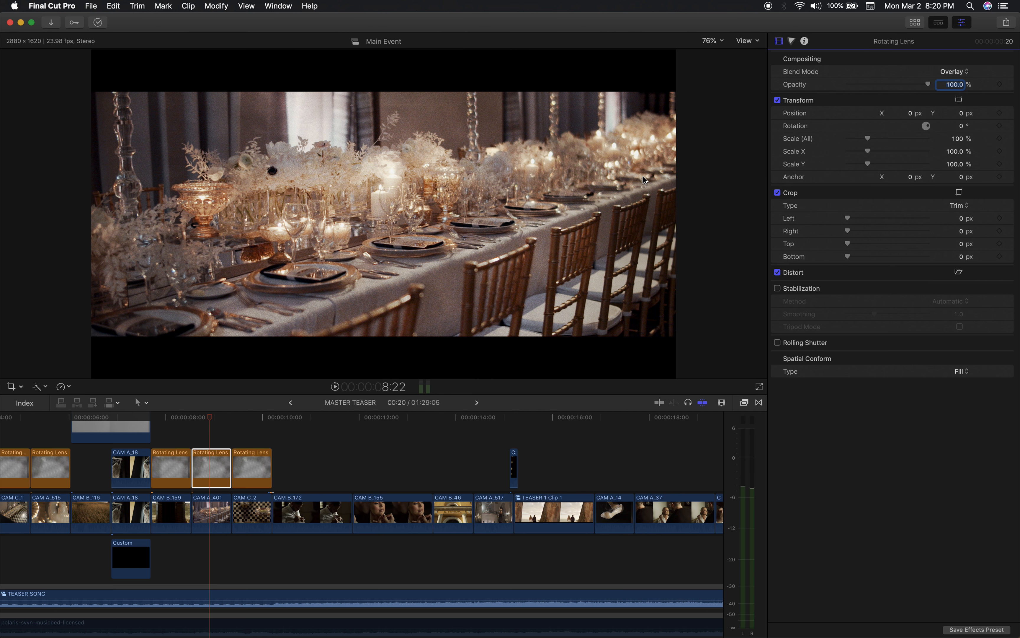
Try a different blend mode on the Rotating Lens overlay above CAM A_401, undo it, and place the playhead at 9:09.
click(964, 73)
click(957, 92)
key(super+z)
drag(211, 419, 236, 437)
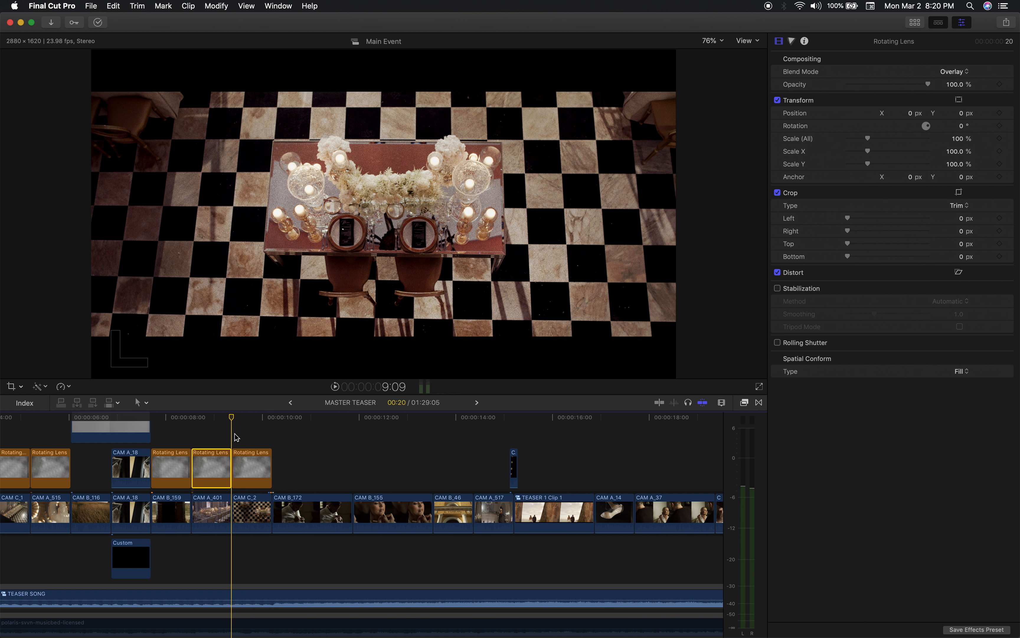
Inspect the settings of the 16mmGrain_Coarse_BW_HardLight overlay and preview its look at 6:08 and 7:00.
scroll(236, 437, left, 10)
scroll(237, 437, up, 2)
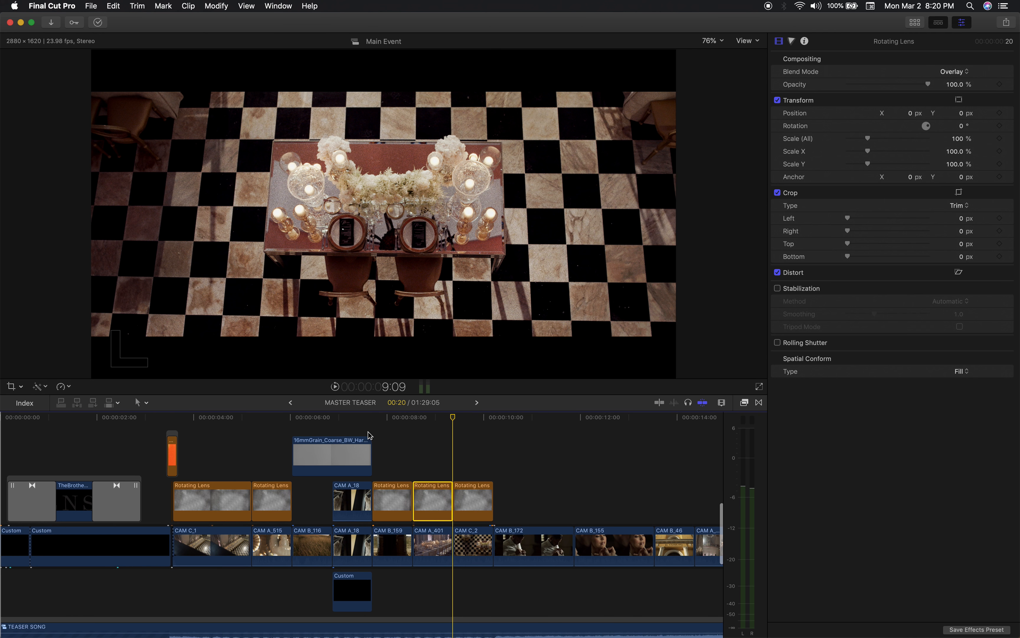
click(369, 434)
click(309, 417)
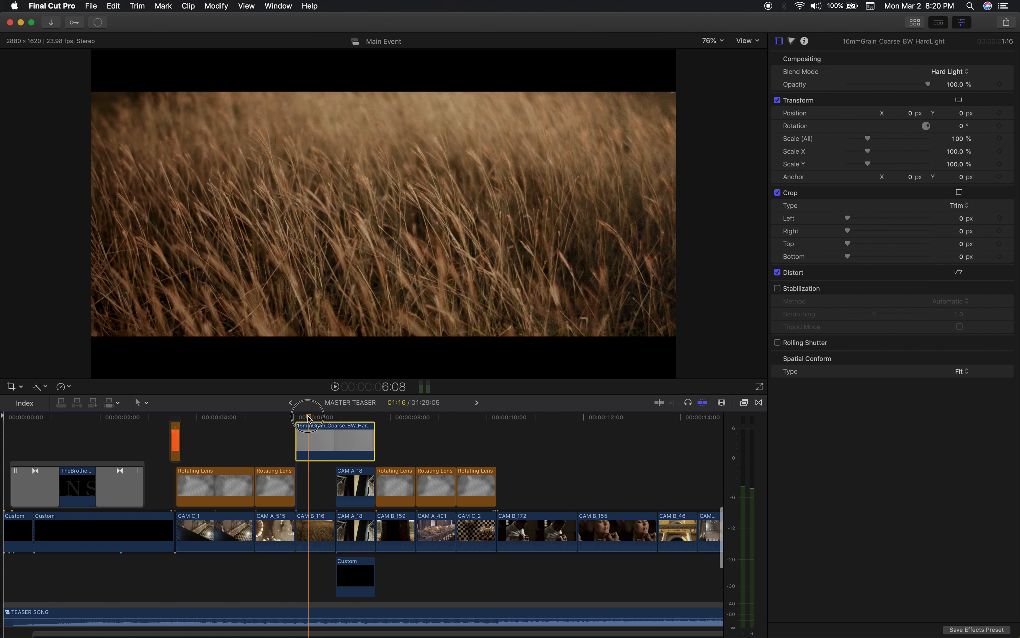
click(343, 419)
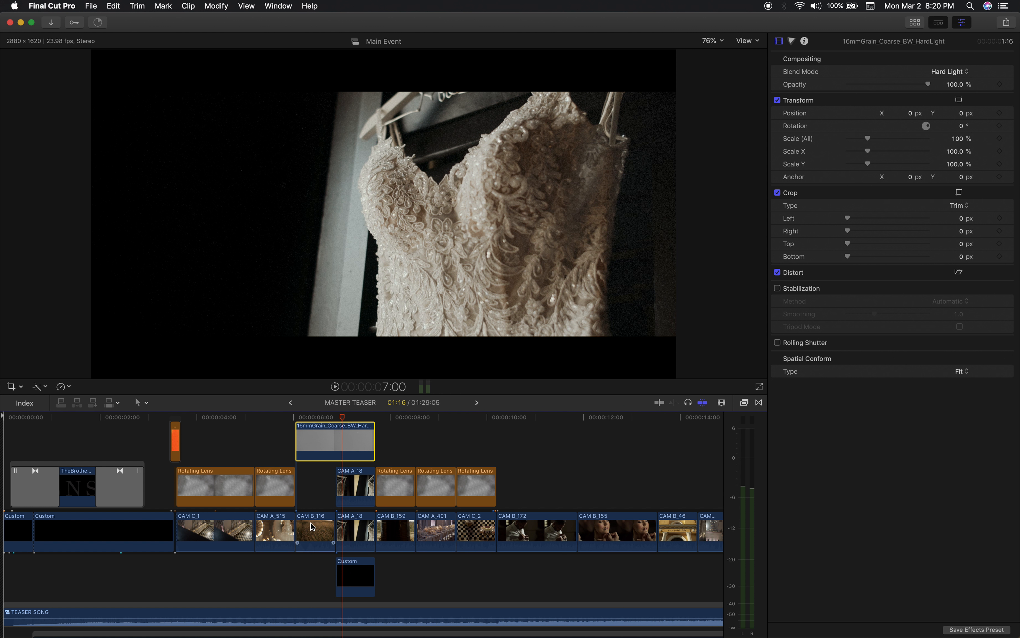
Examine the audio layers below the video, from the teaser song and voice-over clips to the ocean, wind, glass shard and underwater sounds.
scroll(318, 478, down, 3)
scroll(318, 479, right, 2)
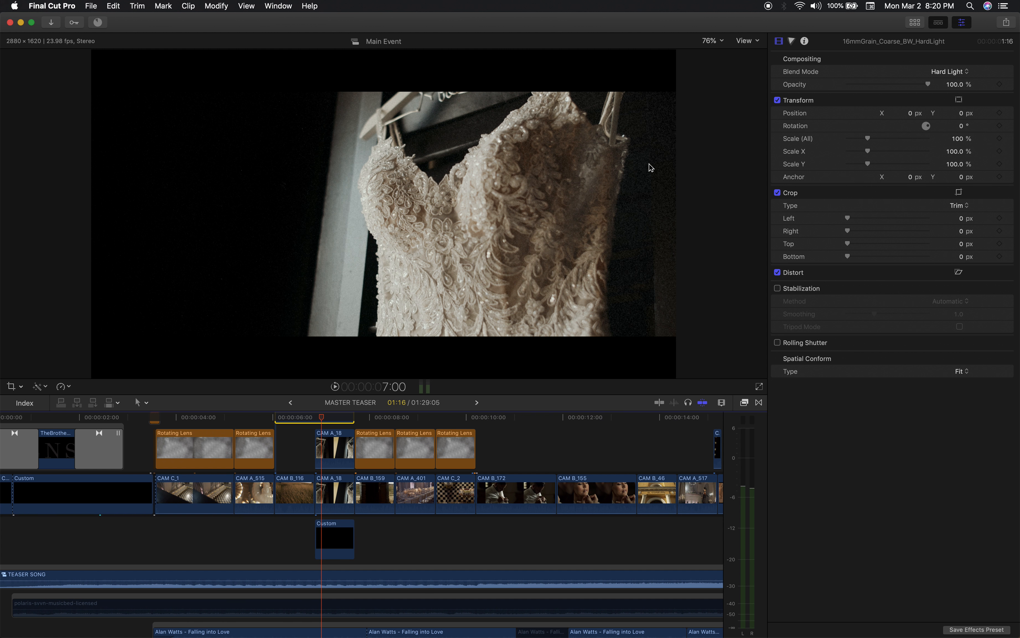
scroll(274, 489, down, 10)
scroll(274, 490, right, 5)
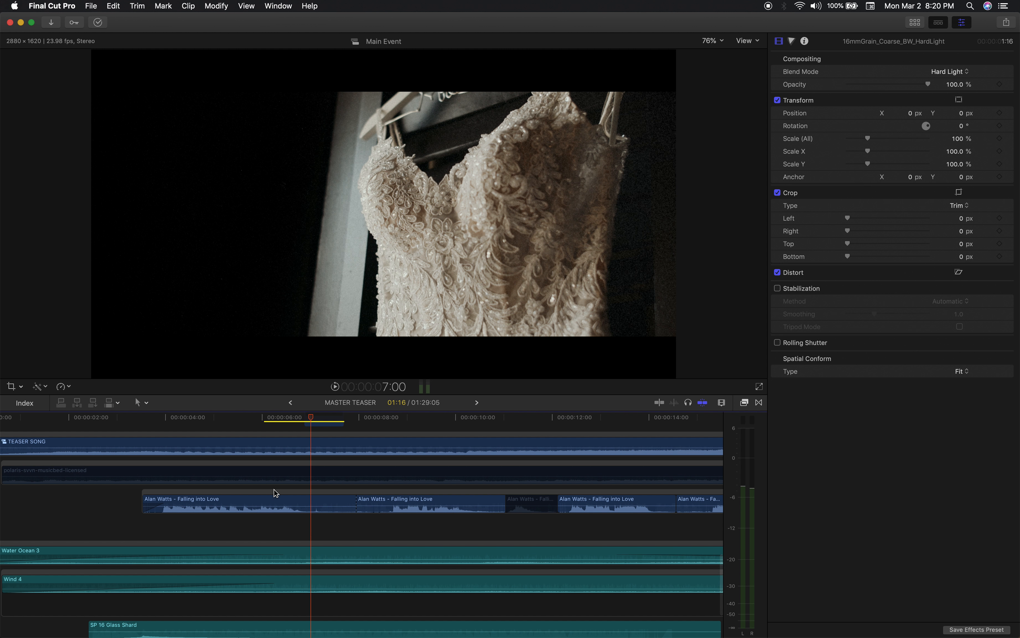
scroll(318, 498, right, 2)
scroll(318, 497, down, 2)
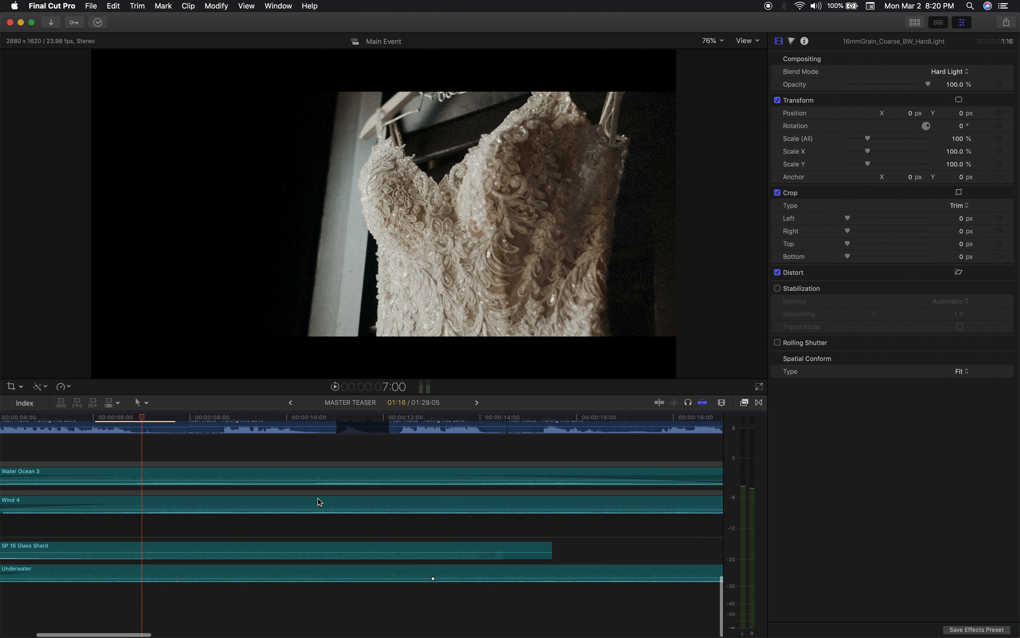
scroll(318, 497, left, 5)
scroll(268, 491, right, 8)
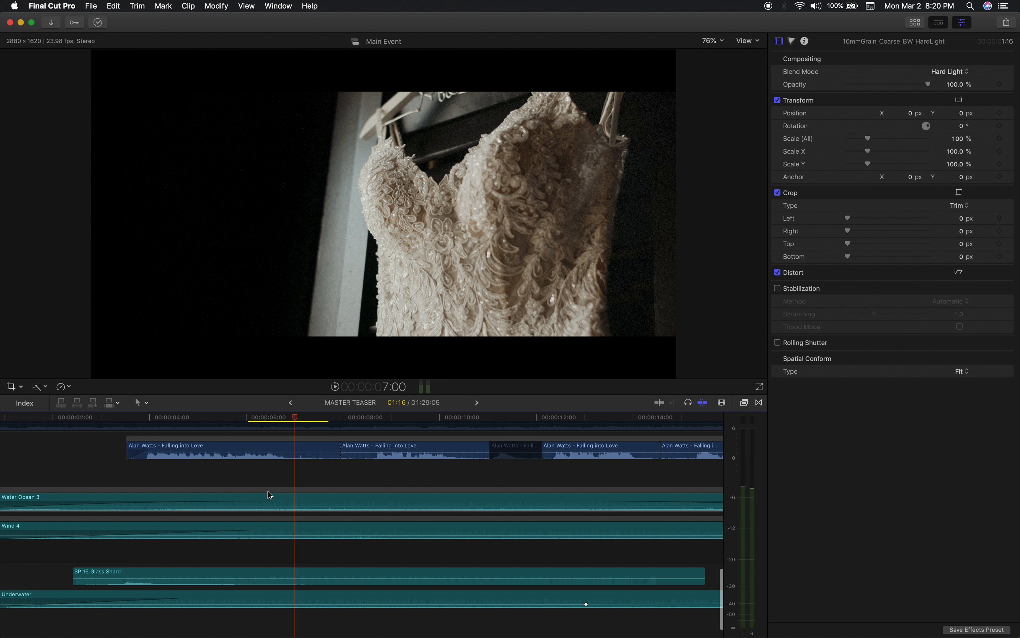
scroll(268, 491, up, 10)
Play the cut from CAM A_517 into TEASER 1 Clip 1 from 14:19 and replay it from 15:05.
drag(313, 419, 306, 418)
drag(309, 417, 290, 417)
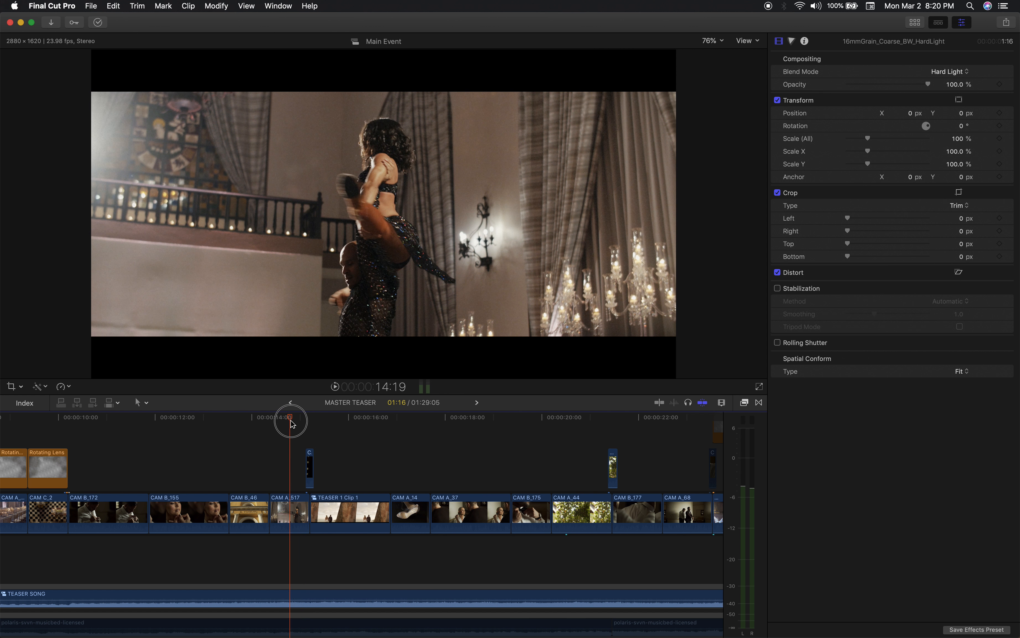
key(space)
key(space)
click(309, 418)
click(308, 416)
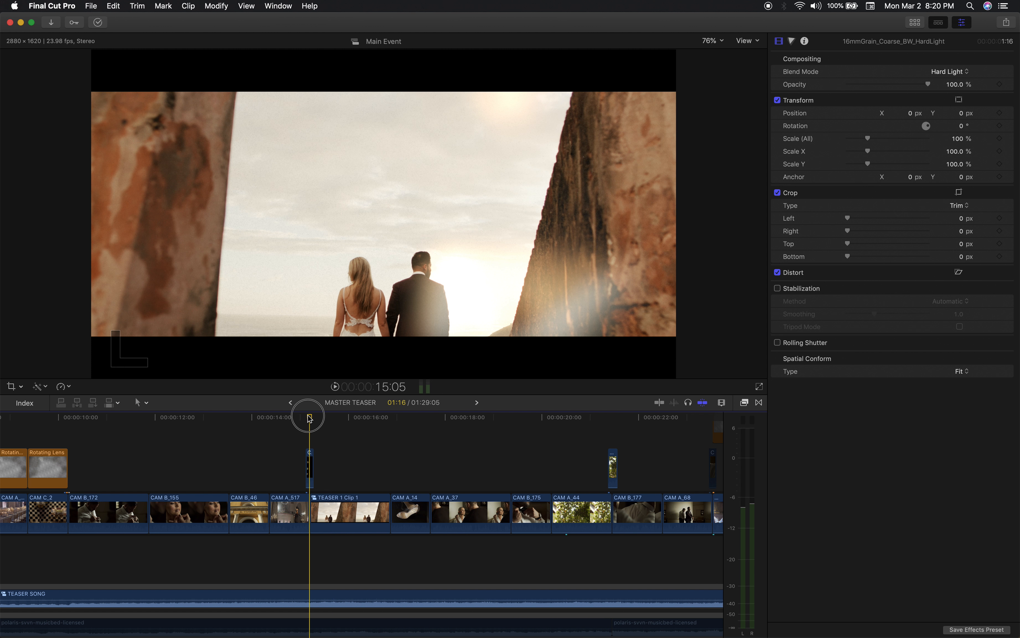
key(space)
key(space)
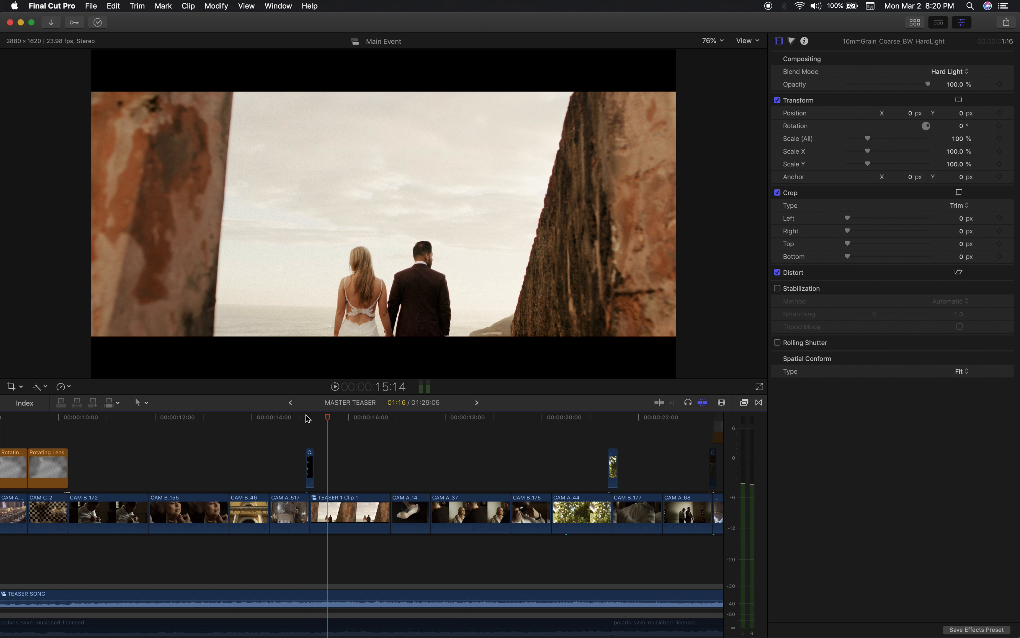
Select the short CAM A_98 overlay above the cut at 15:03, show its retiming, and reset it to normal speed.
click(311, 459)
click(307, 417)
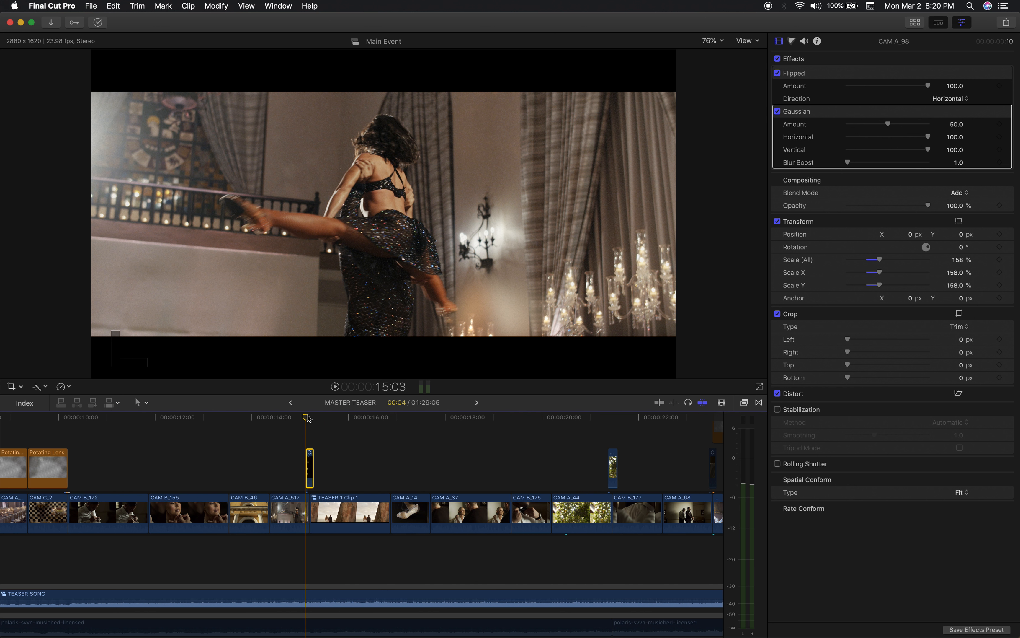
key(super+r)
key(shift+n)
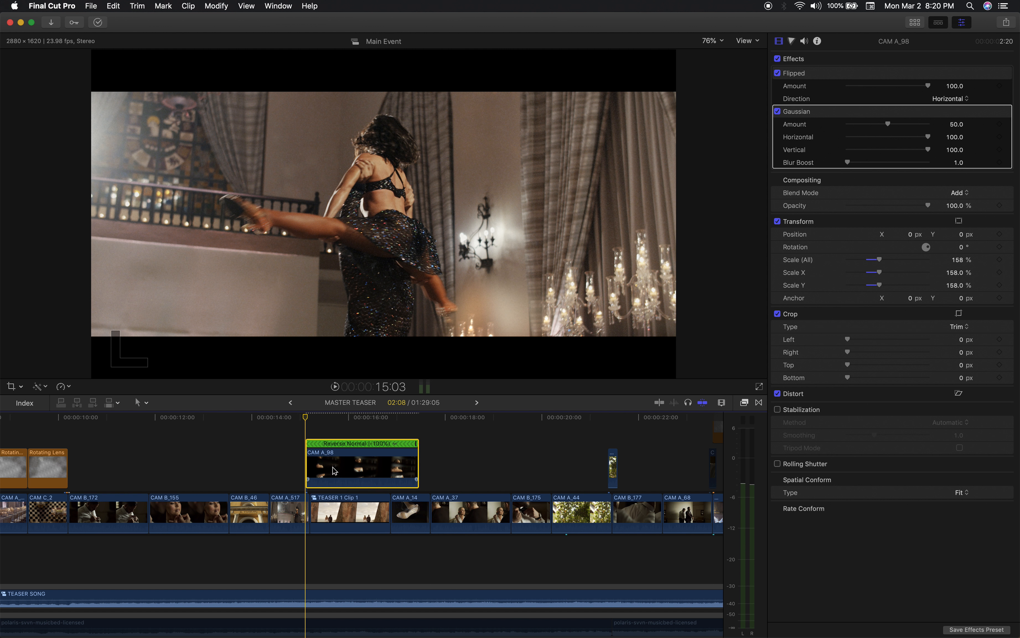
Turn off the effects and transform of the CAM A_98 overlay and set its blend mode to Normal.
click(777, 59)
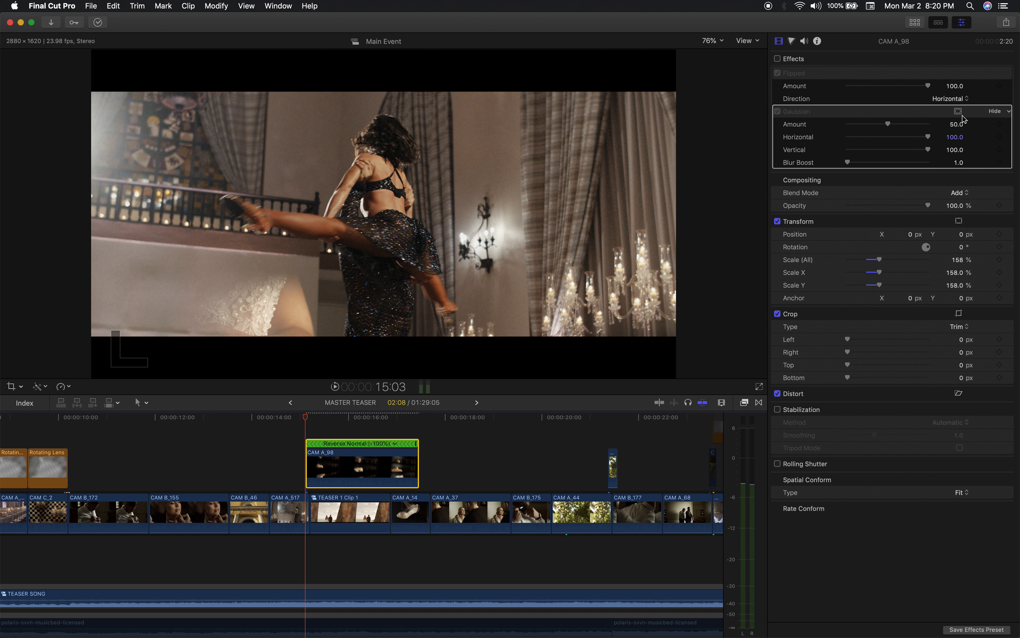
click(778, 221)
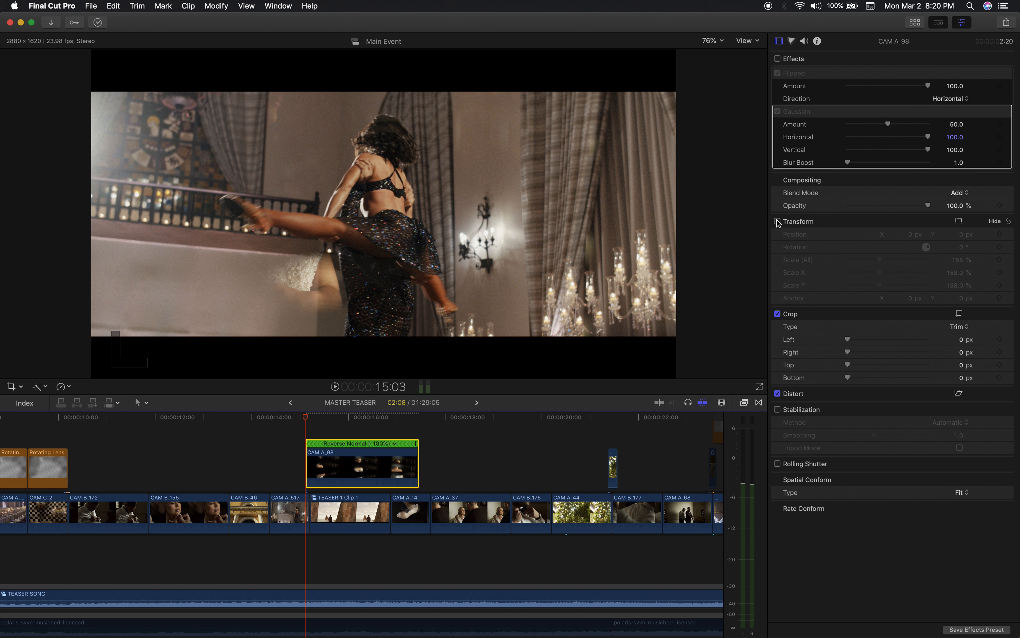
click(965, 196)
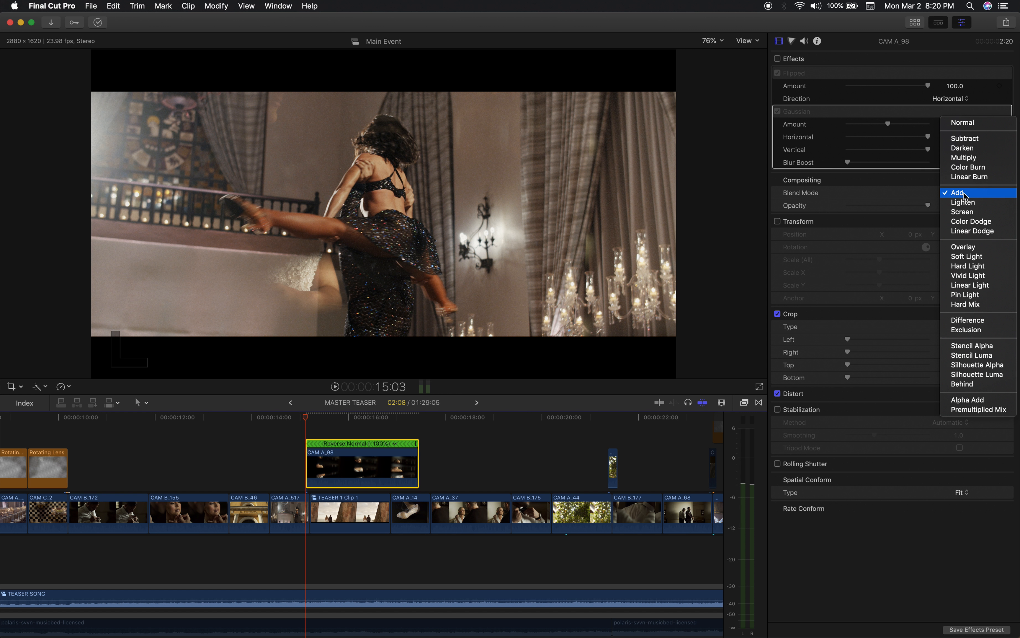
click(965, 121)
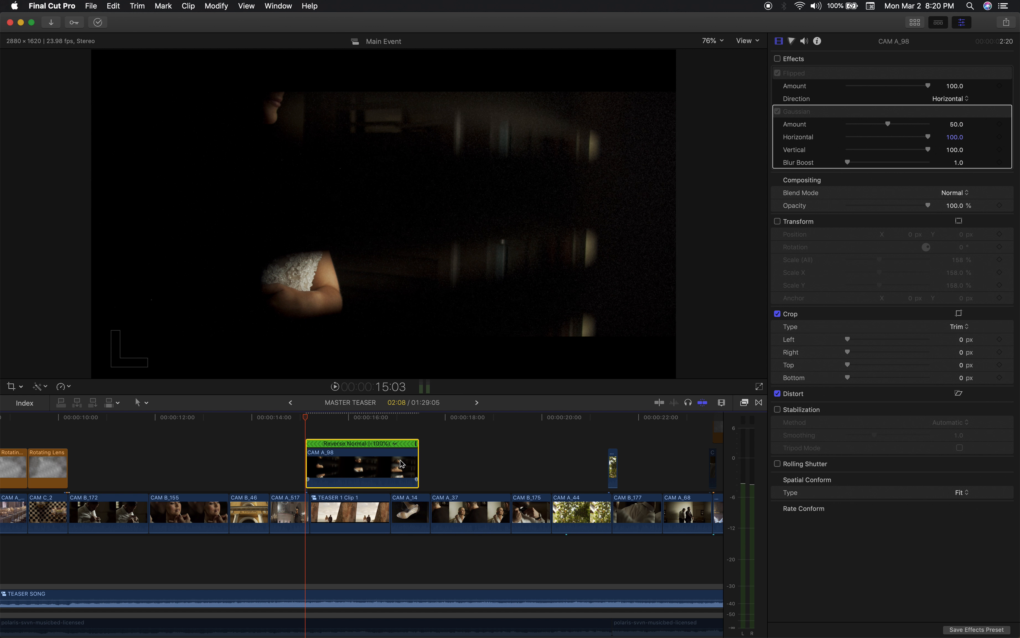
Play the unblended CAM A_98 clip from 15:03 to about 17:05.
mouse_move(309, 419)
mouse_down()
mouse_move(365, 422)
mouse_move(426, 444)
mouse_move(341, 433)
mouse_move(369, 443)
mouse_move(409, 446)
mouse_move(321, 424)
mouse_move(369, 419)
mouse_move(324, 422)
mouse_move(309, 434)
mouse_up()
key(space)
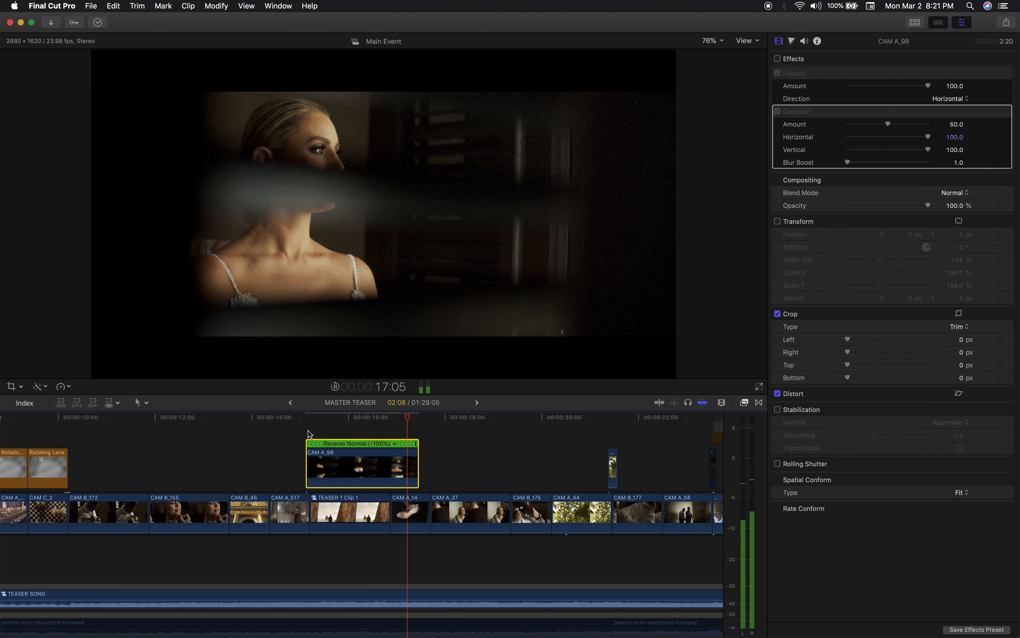
drag(406, 418, 339, 418)
Undo the last blend mode change on CAM A_98 and compare the blend at 16:00 with Transform on and off.
key(super+z)
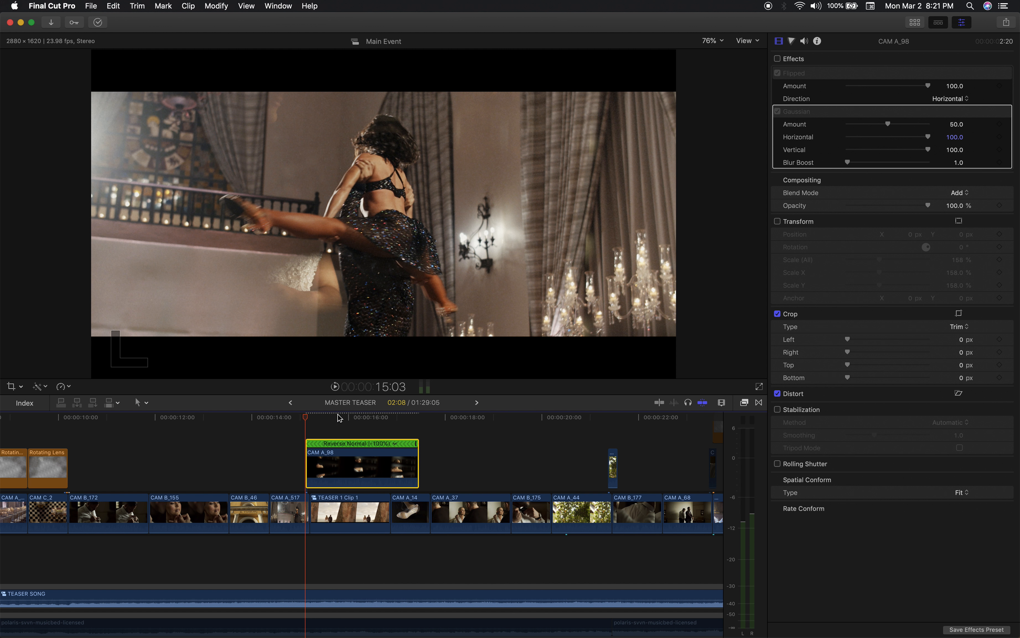
drag(325, 416, 349, 422)
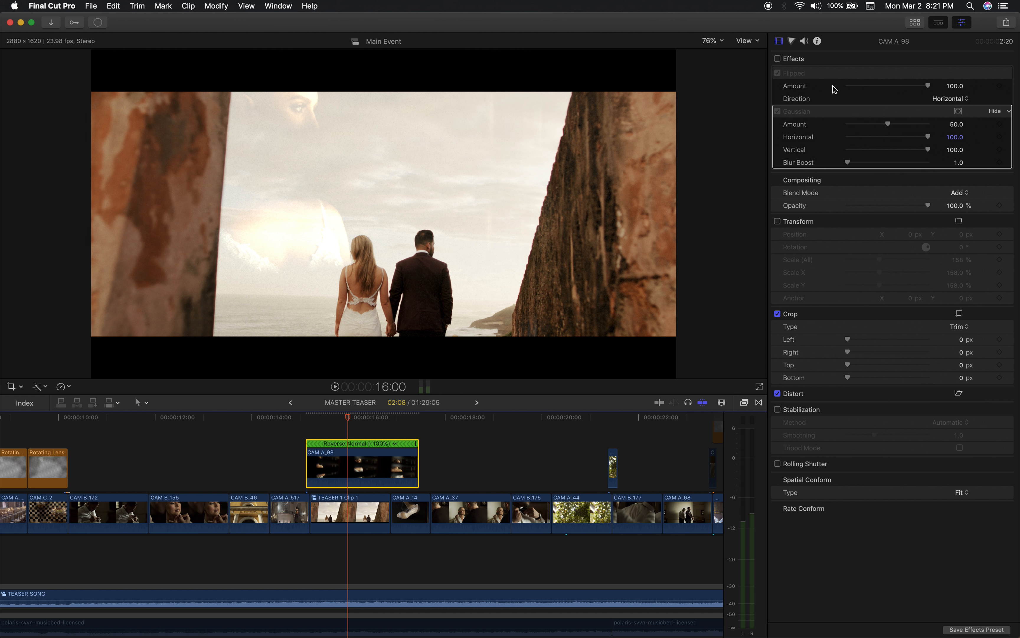
click(778, 222)
click(778, 222)
click(307, 415)
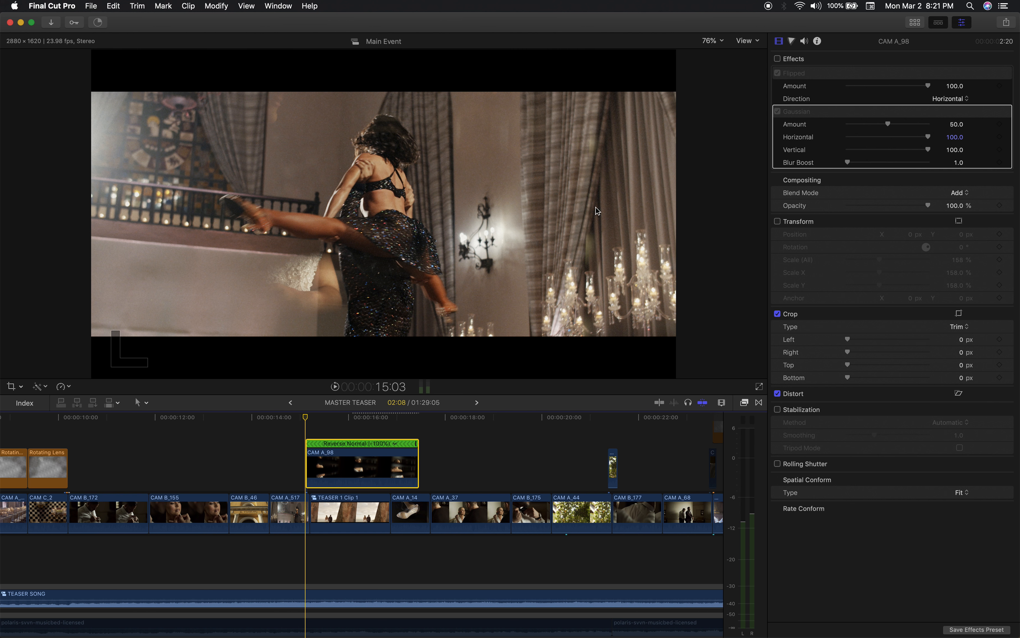
Re-enable the transform and effects of the CAM A_98 overlay while viewing the shoe shot at 17:02.
click(401, 419)
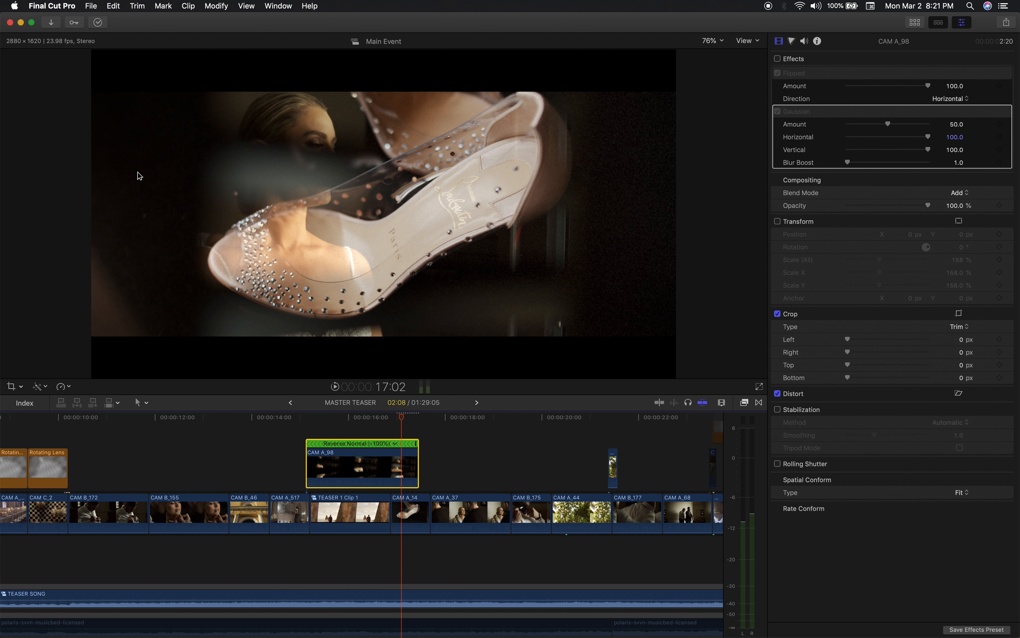
click(777, 221)
click(777, 222)
click(777, 221)
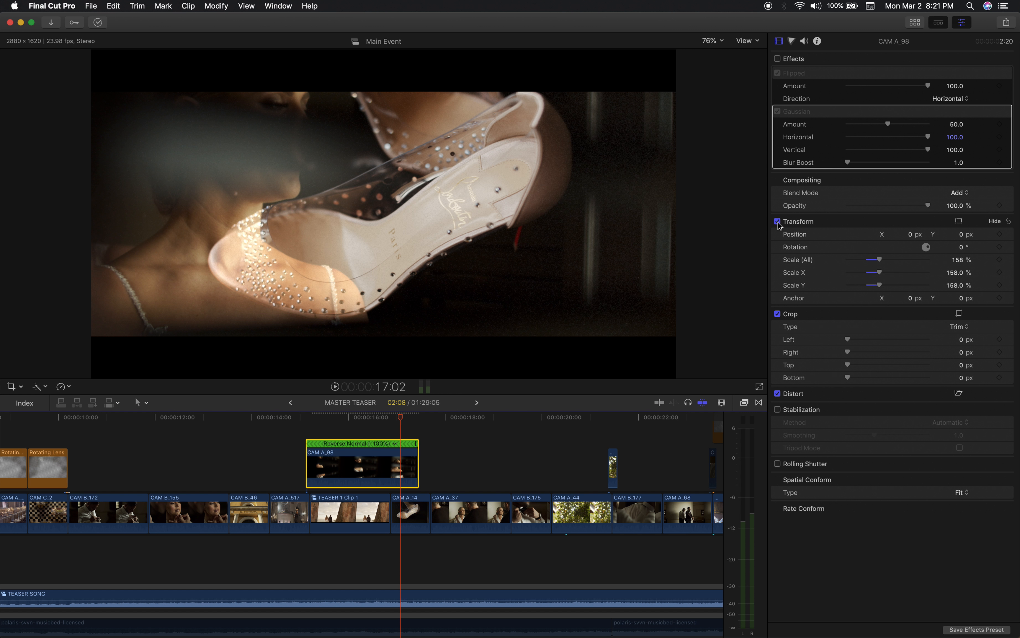
click(777, 59)
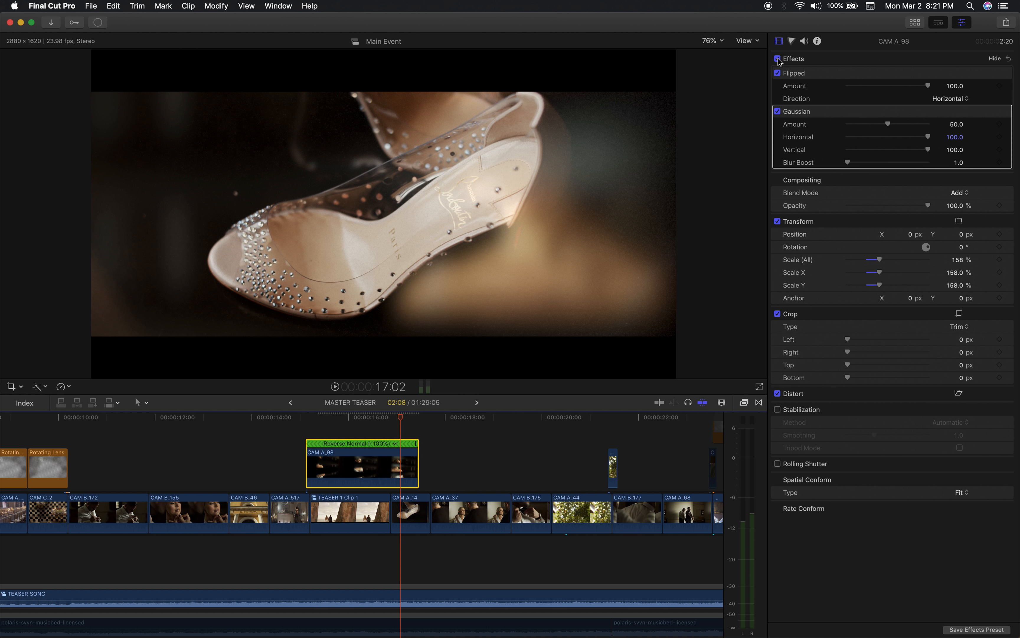
Compare the shoe shot at 17:02 with CAM A_98's Gaussian blur and all its effects switched off and on, leaving them on.
click(777, 112)
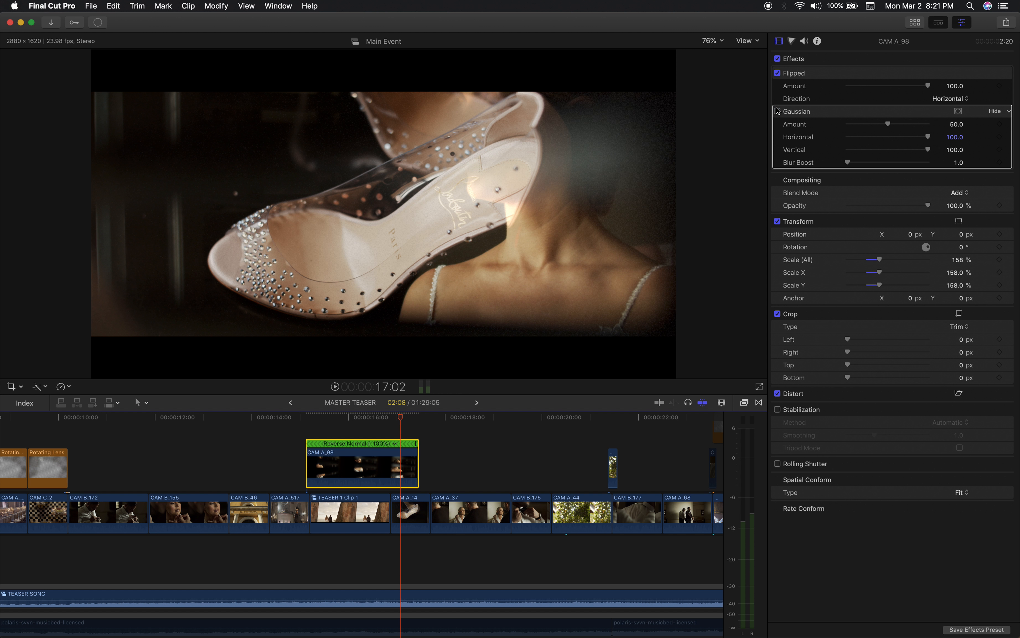
click(777, 59)
click(778, 59)
click(778, 59)
click(778, 59)
click(778, 112)
click(778, 112)
click(777, 112)
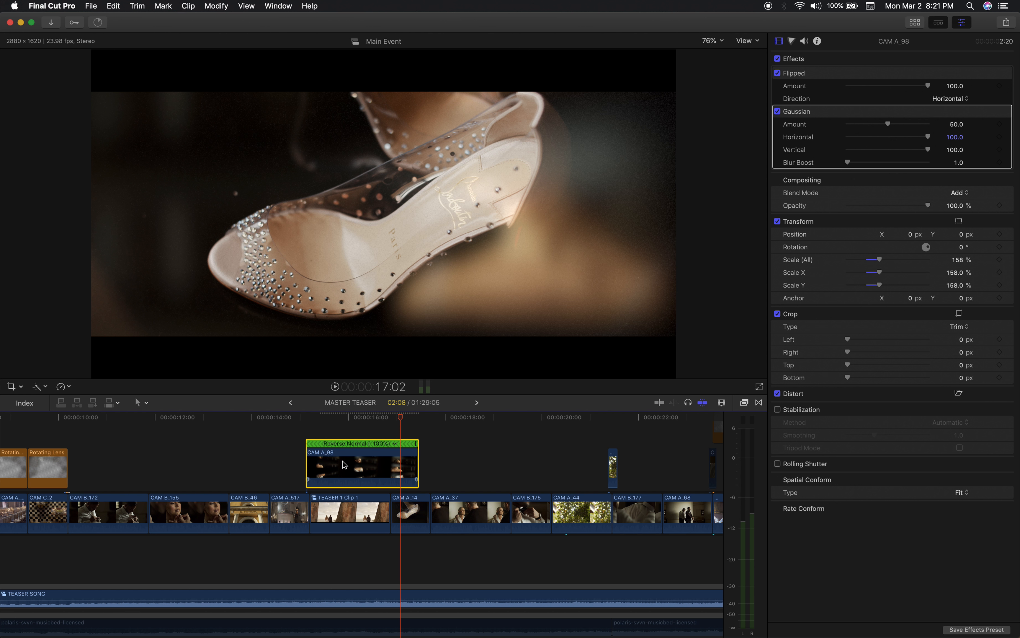
Undo the effect switching and the speed reset on the CAM A_98 overlay at 15:03.
key(super+z)
key(super+shift+z)
key(super+z)
key(super+z)
key(super+z)
key(super+z)
key(super+z)
key(super+z)
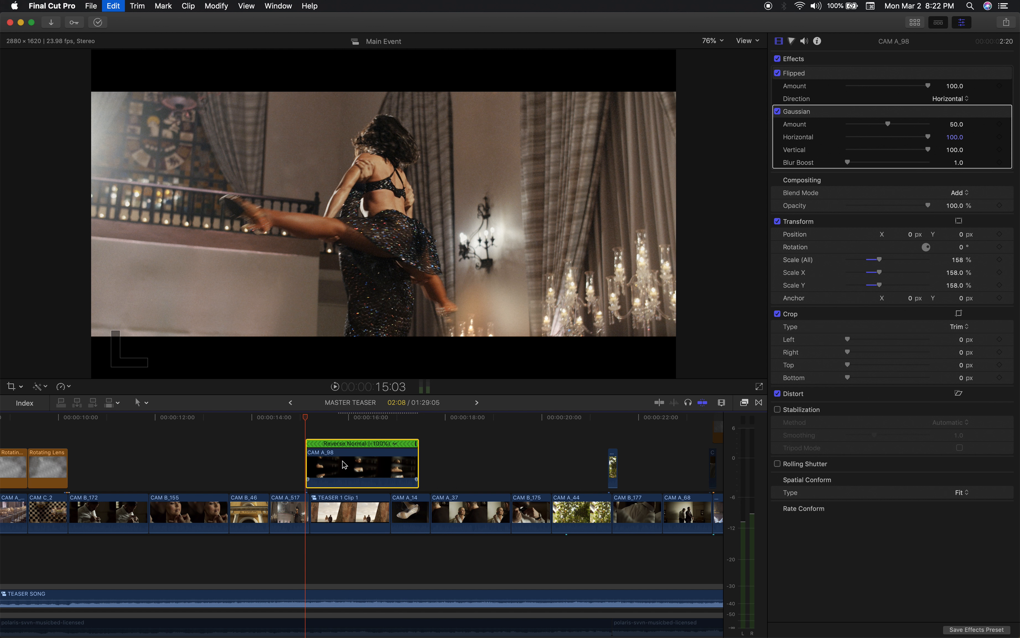
key(super+z)
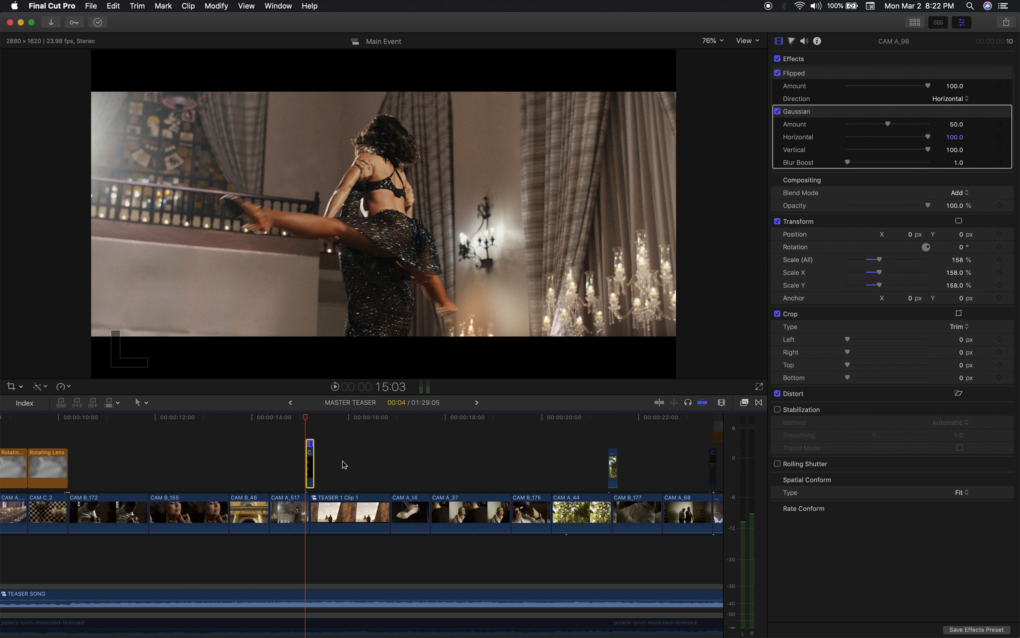
Inspect the short reversed CAM A_98 clip over the cut at 15:03 up close, and skim ahead to about 20:21.
key(super+equal)
key(super+equal)
key(super+equal)
key(super+equal)
key(super+equal)
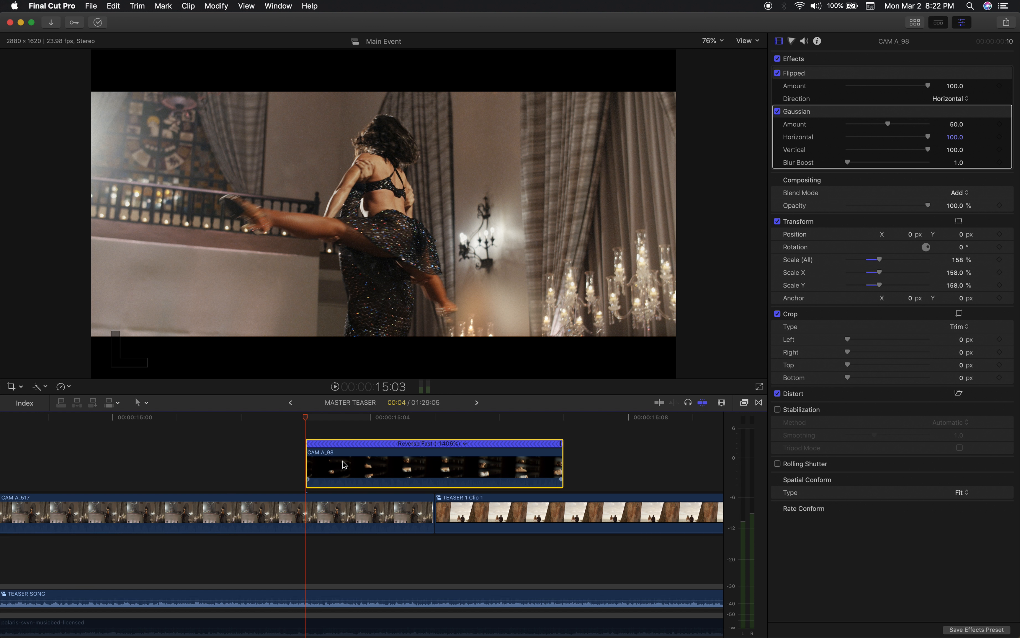
key(super+minus)
key(super+minus)
key(super+minus)
key(super+minus)
key(super+minus)
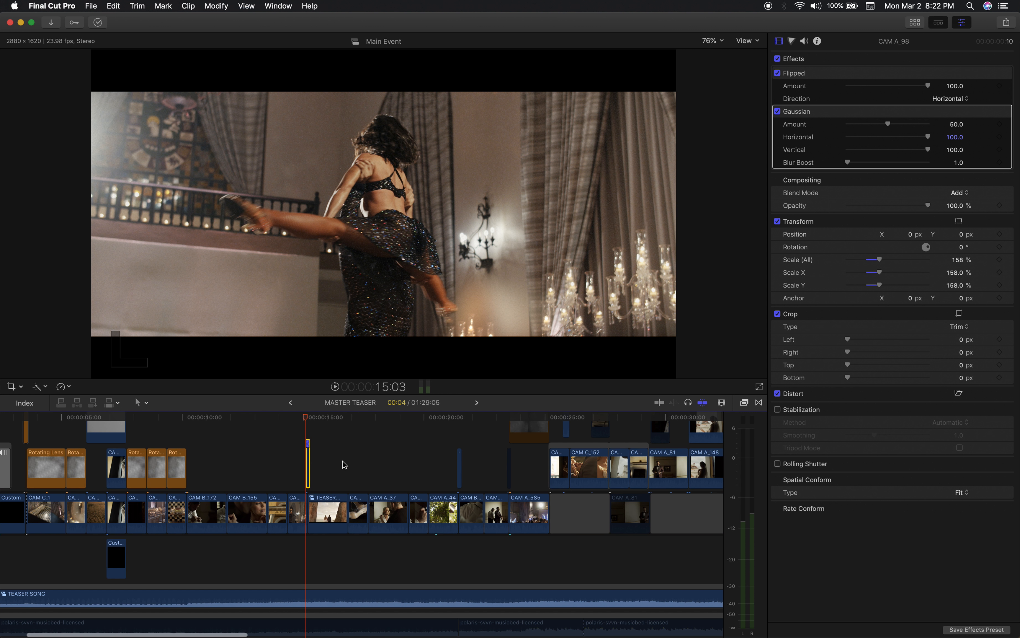
key(super+equal)
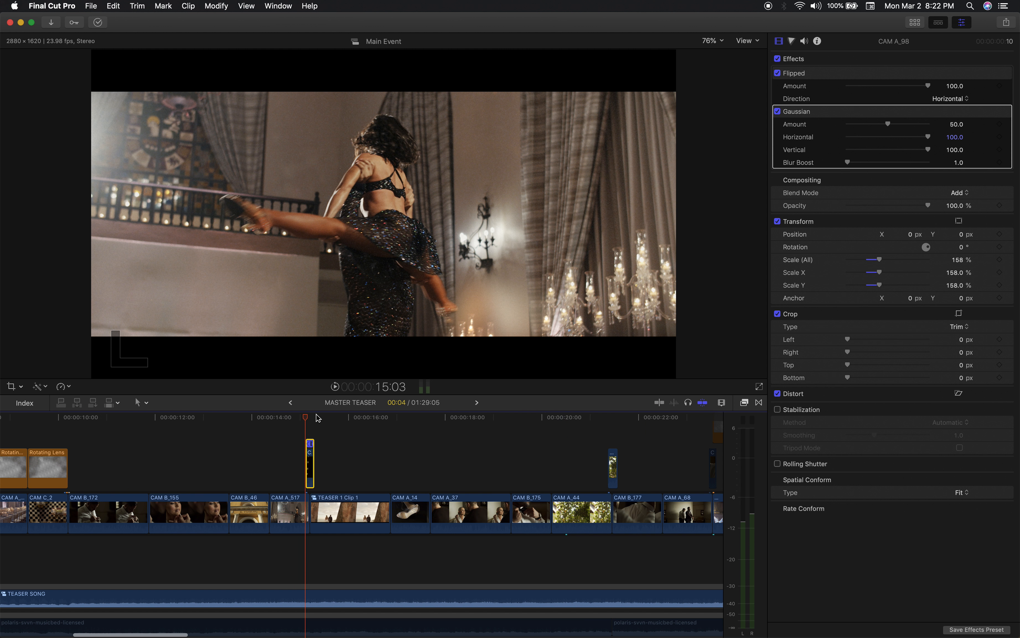
click(316, 418)
drag(316, 418, 486, 417)
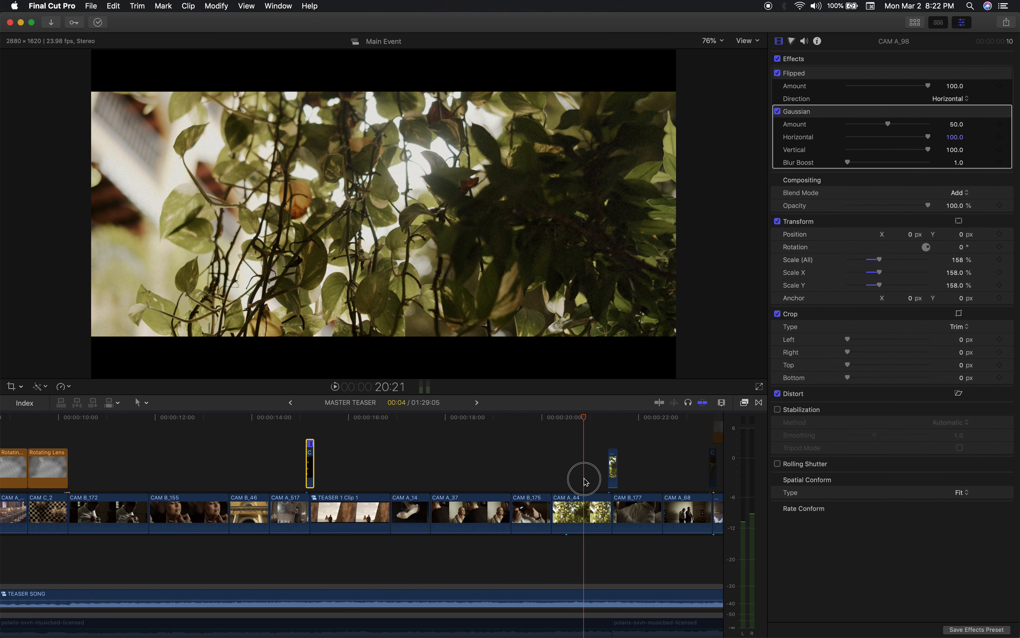
Return to 15:03 and re-examine the CAM A_98 transition clip at close and wide timeline scales.
click(295, 431)
mouse_move(300, 432)
mouse_down()
mouse_move(323, 431)
mouse_move(308, 435)
mouse_up()
key(super+equal)
key(super+equal)
key(super+equal)
key(super+equal)
key(super+minus)
key(super+equal)
key(super+equal)
key(super+minus)
key(super+minus)
key(super+minus)
key(super+minus)
key(super+minus)
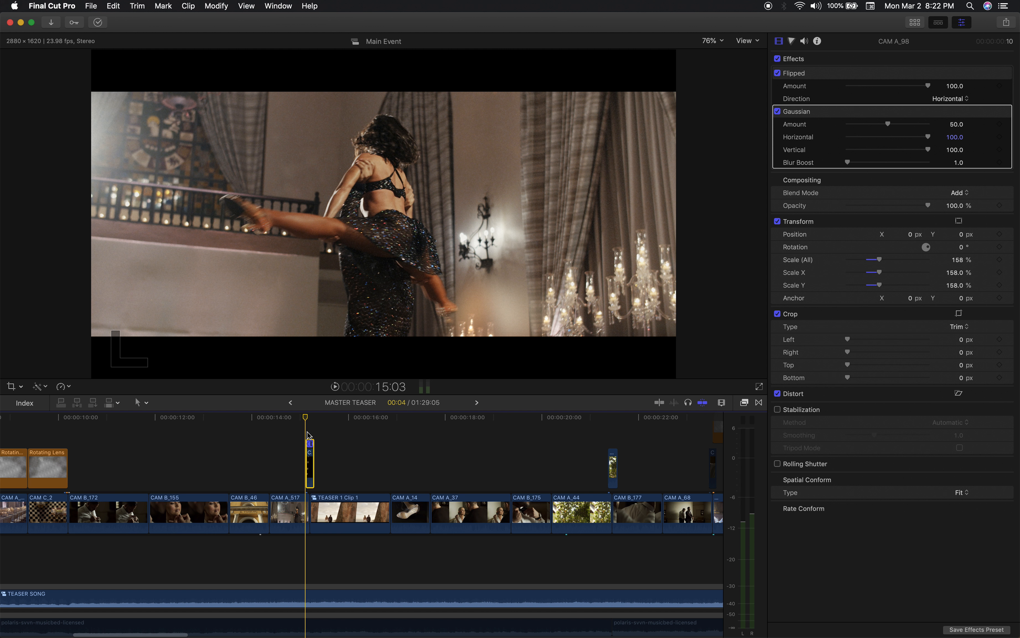
Reset the speed of the short CAM A_44 overlay at 21:09 to Normal (100%).
scroll(386, 459, right, 5)
drag(332, 417, 331, 419)
key(super+equal)
key(super+equal)
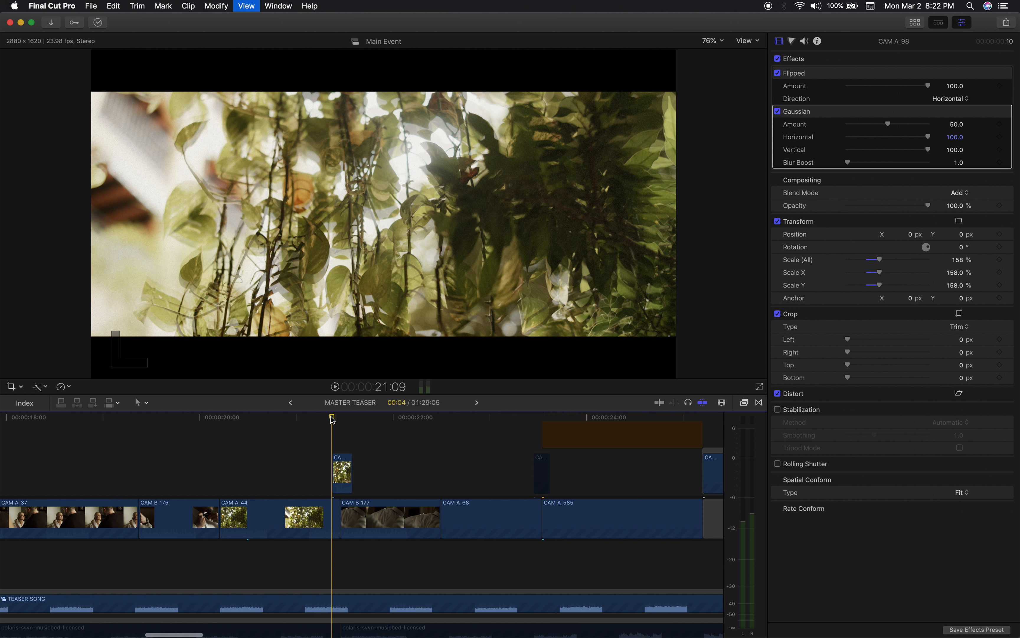
click(286, 517)
click(351, 471)
key(super+r)
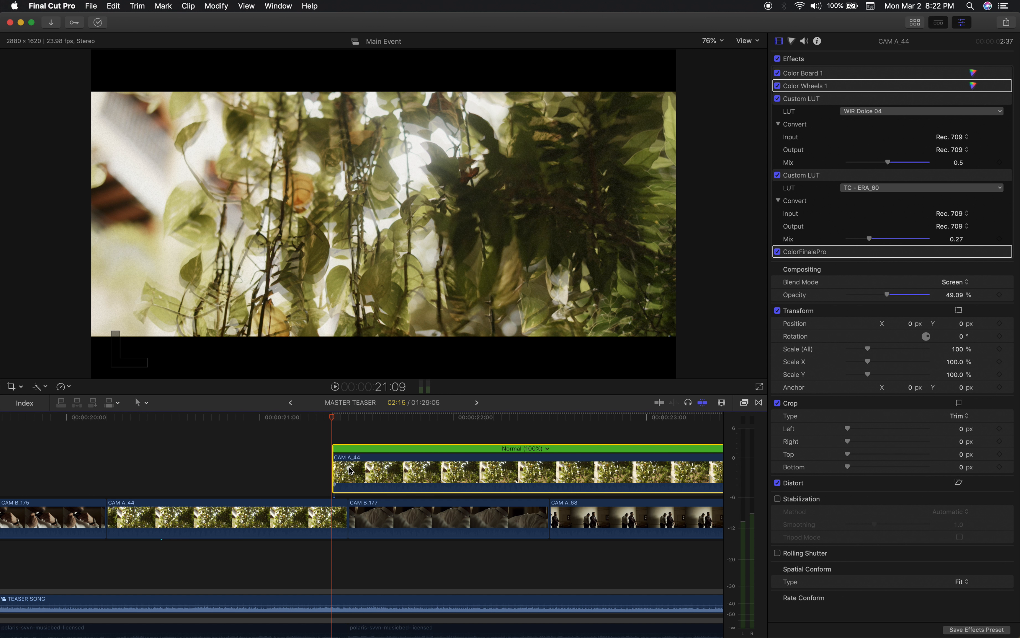
Set the CAM A_44 overlay's blend mode to Normal and play through it from 21:09.
click(965, 281)
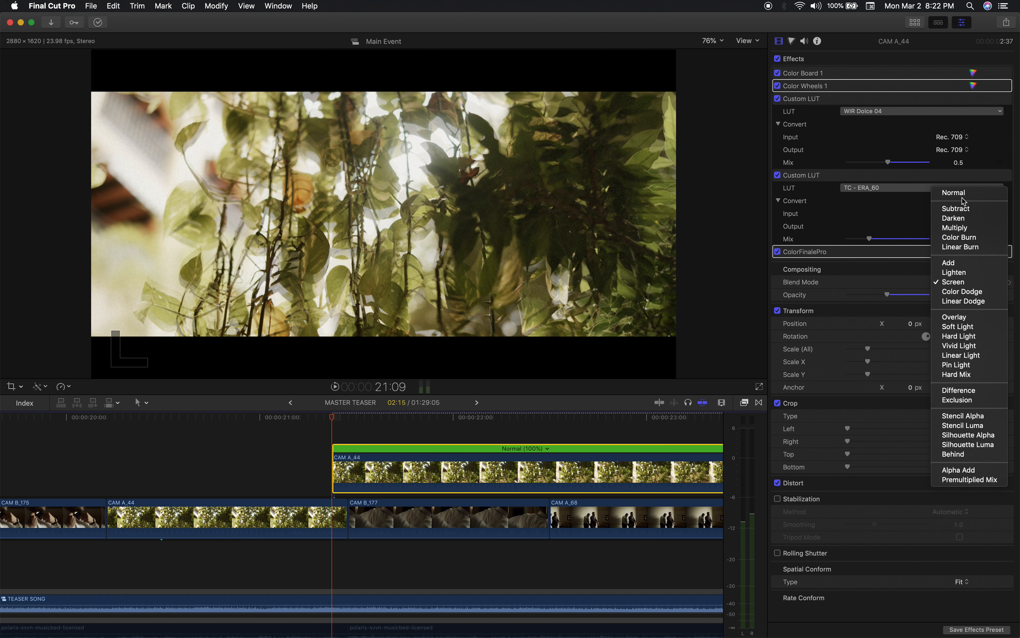
click(954, 194)
key(space)
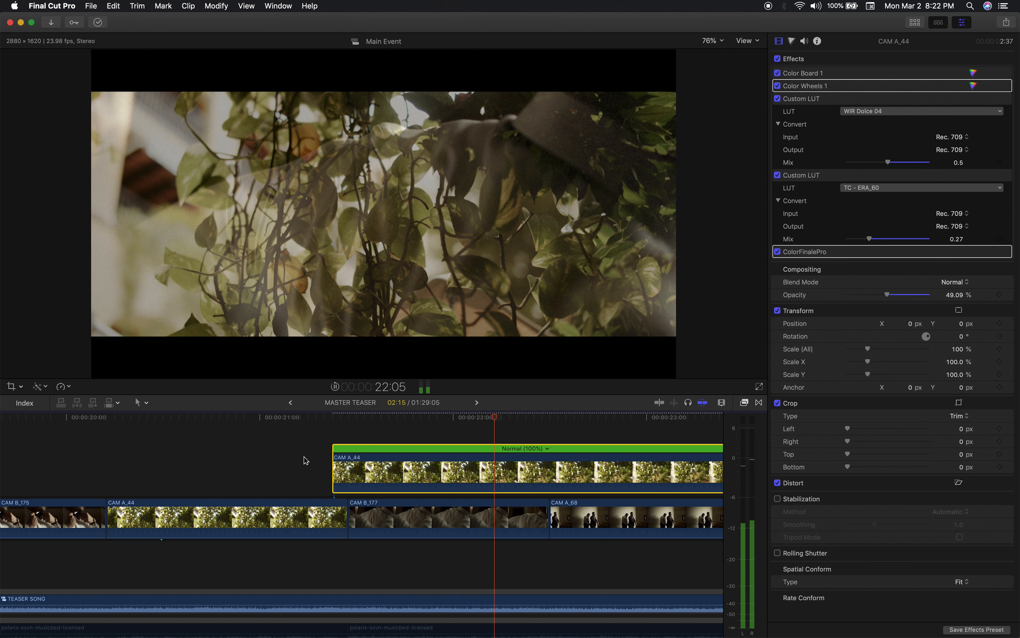
drag(340, 411, 609, 483)
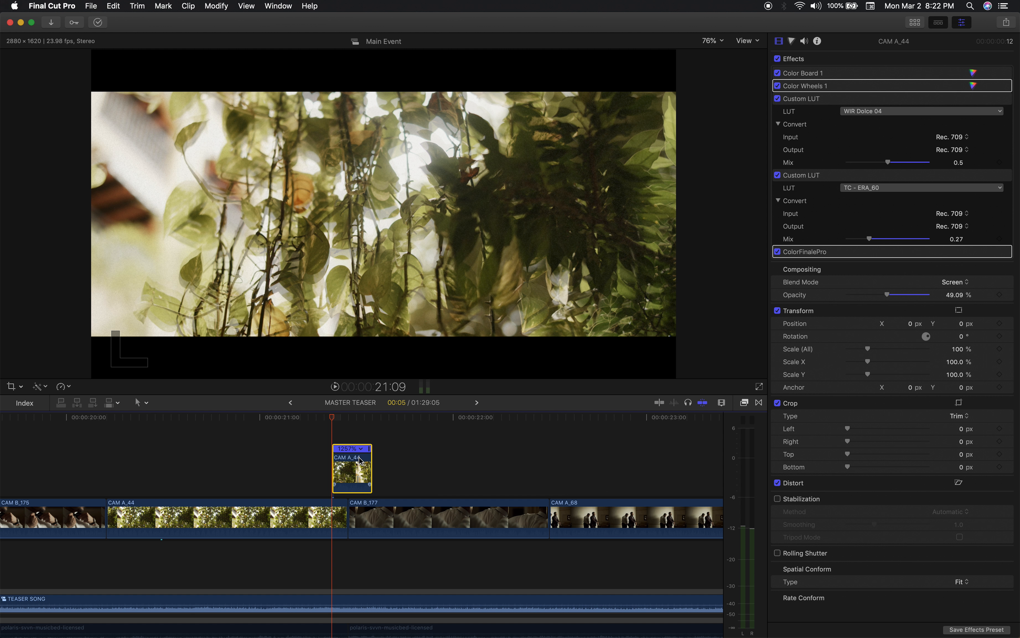
Check the CAM A_44 blend up to 21:11 and play its soloed 17 Empty Whoosh 13 sound from about 21:00 to 22:22.
drag(330, 419, 348, 435)
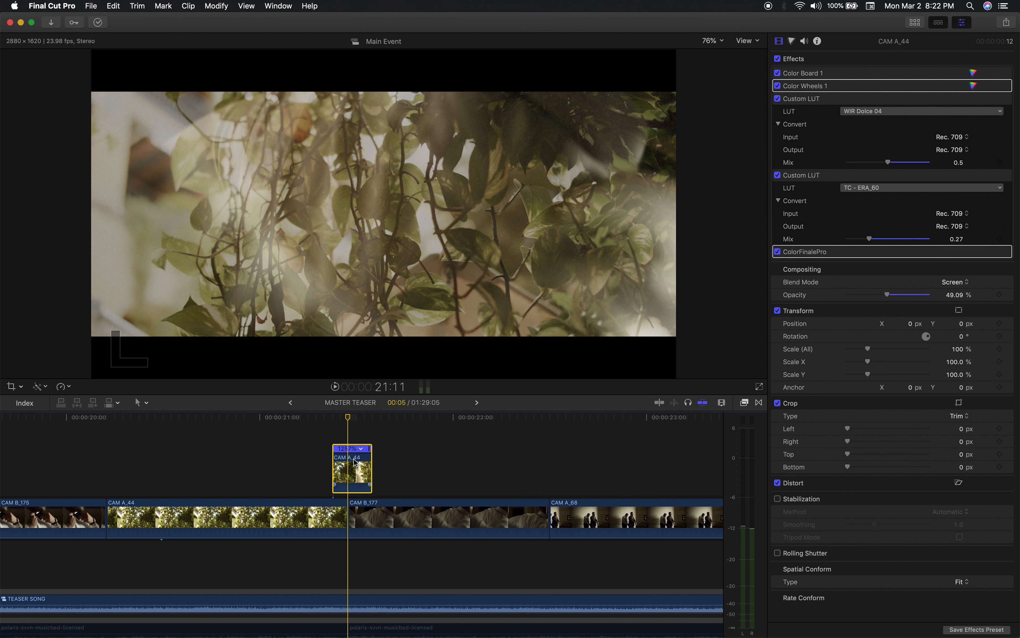
scroll(356, 469, down, 5)
scroll(357, 469, down, 5)
click(353, 594)
key(alt+s)
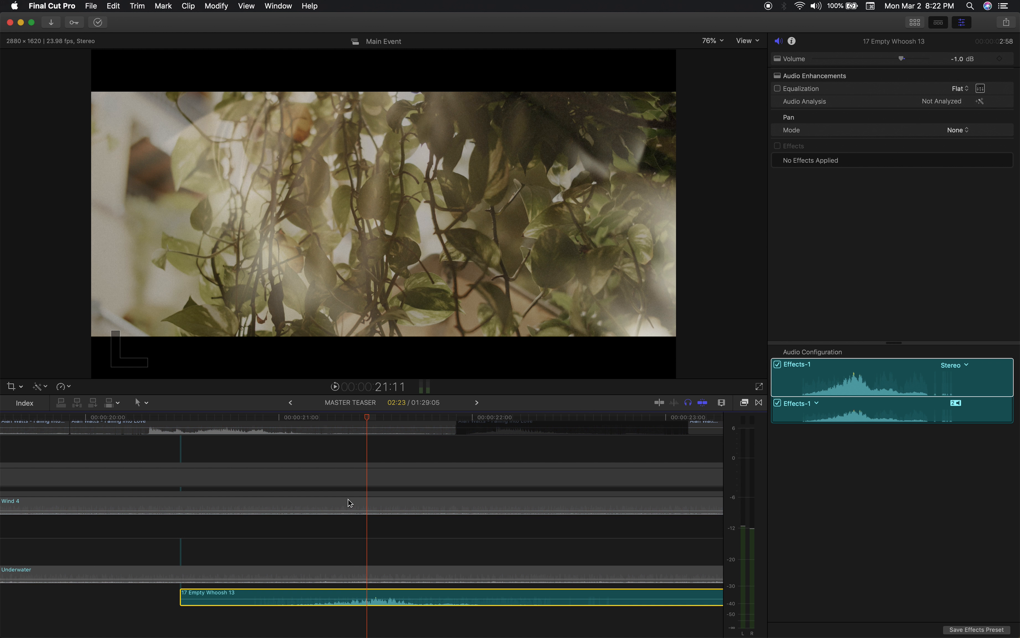
click(300, 417)
key(space)
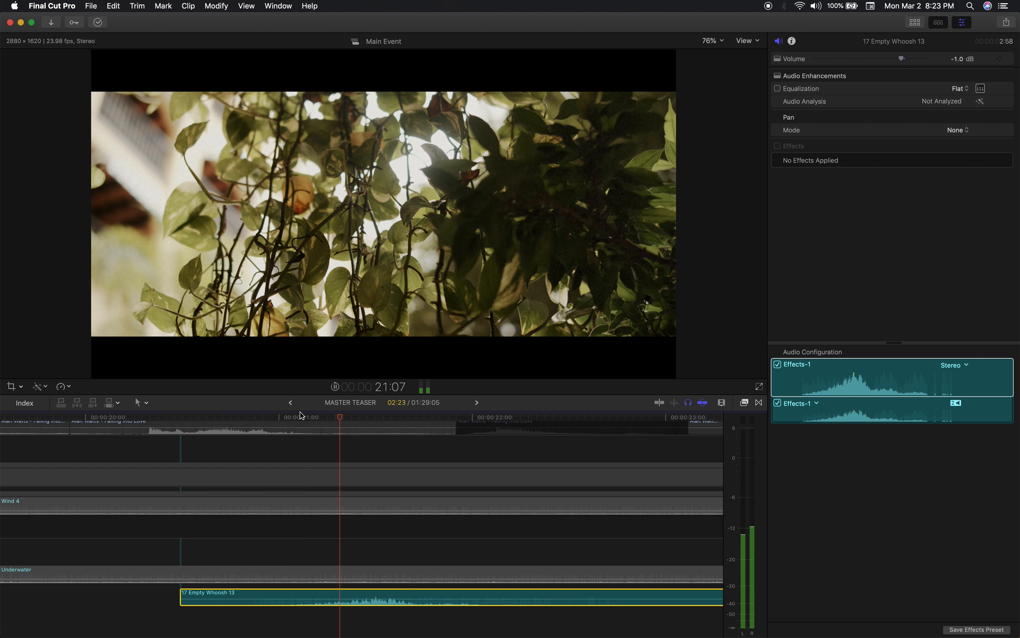
key(space)
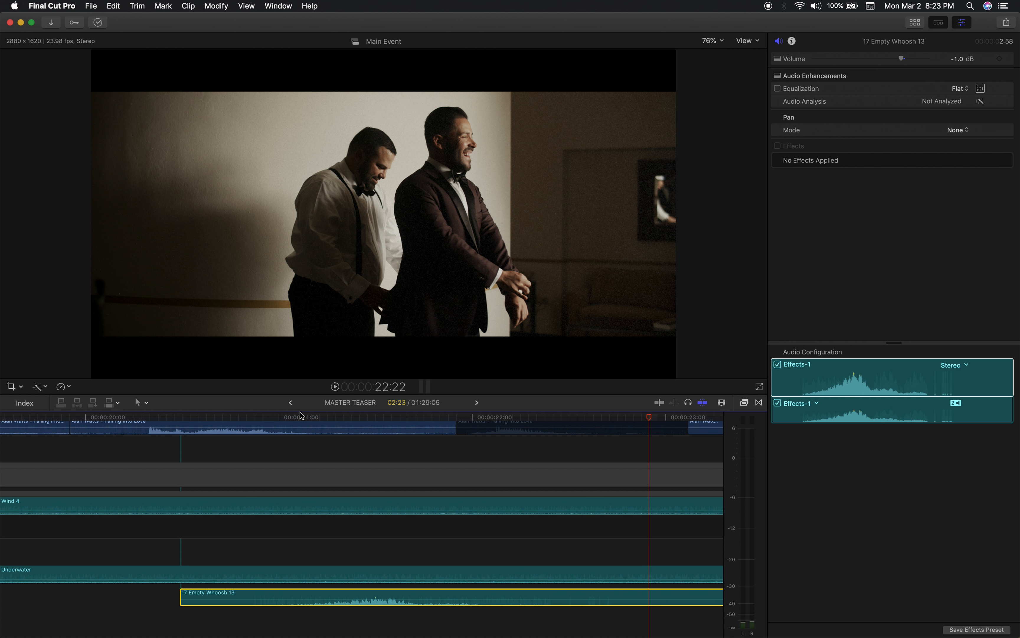
Go to the CAM A_585 stage shot at 24:15 and select the Lens Flare overlay above it.
key(super+minus)
key(super+minus)
scroll(432, 504, up, 9)
scroll(433, 504, right, 12)
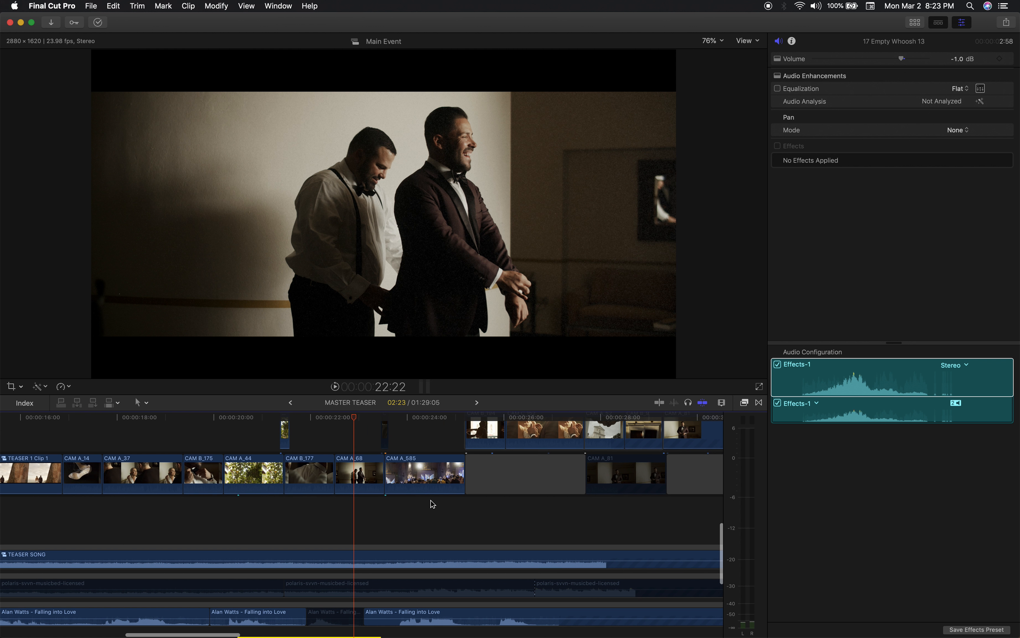
scroll(330, 434, up, 5)
scroll(330, 435, right, 7)
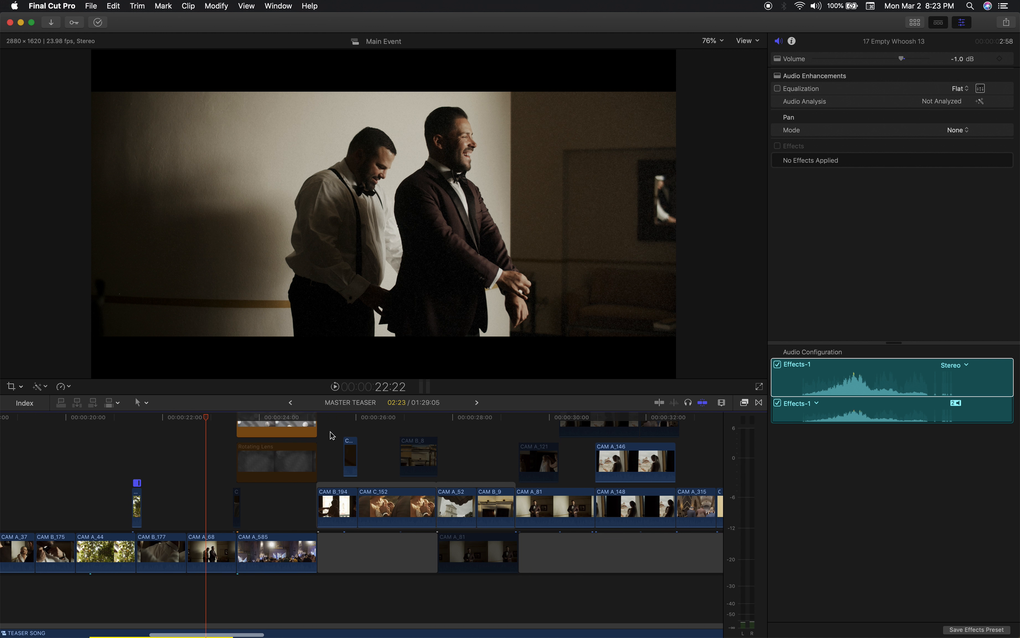
scroll(327, 419, up, 4)
scroll(327, 419, right, 3)
drag(200, 416, 271, 430)
click(271, 450)
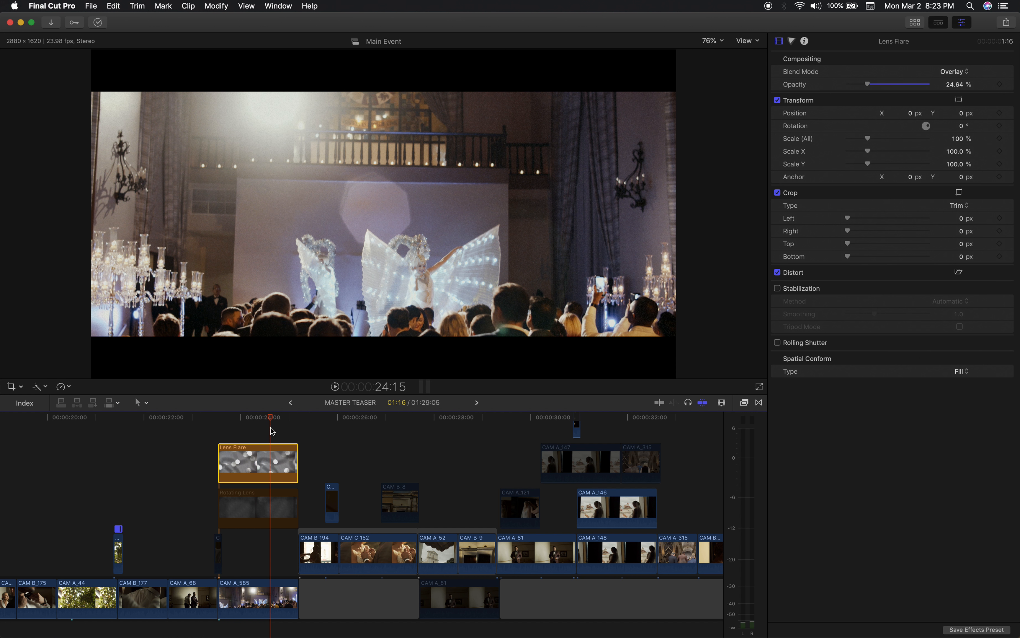
View the stage shot between 23:18 and 24:04 with Lens Flare disabled, and re-enable the overlay at 23:20.
click(227, 417)
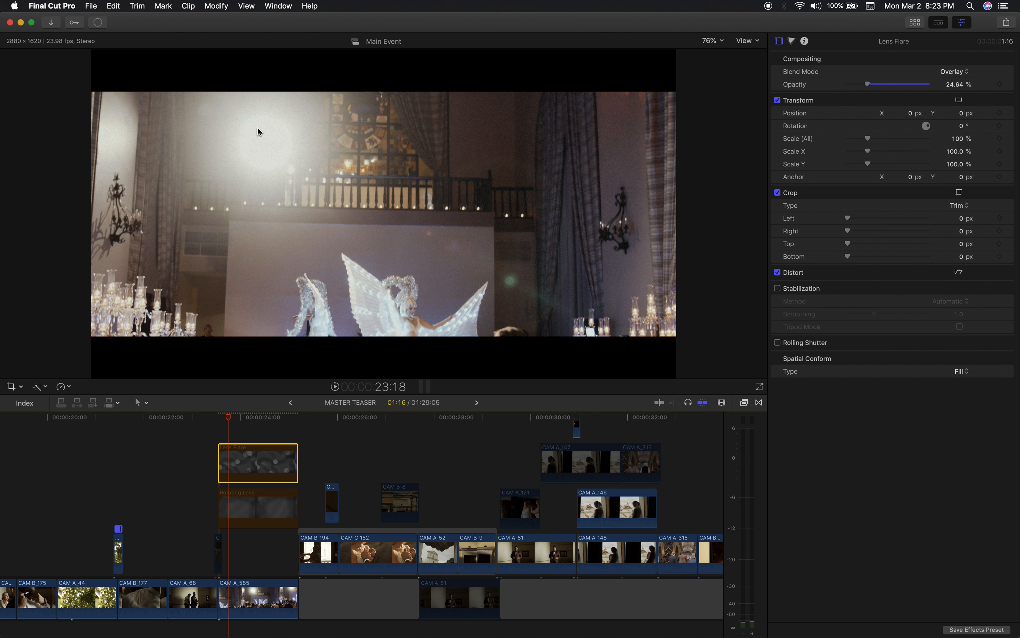
drag(227, 419, 249, 422)
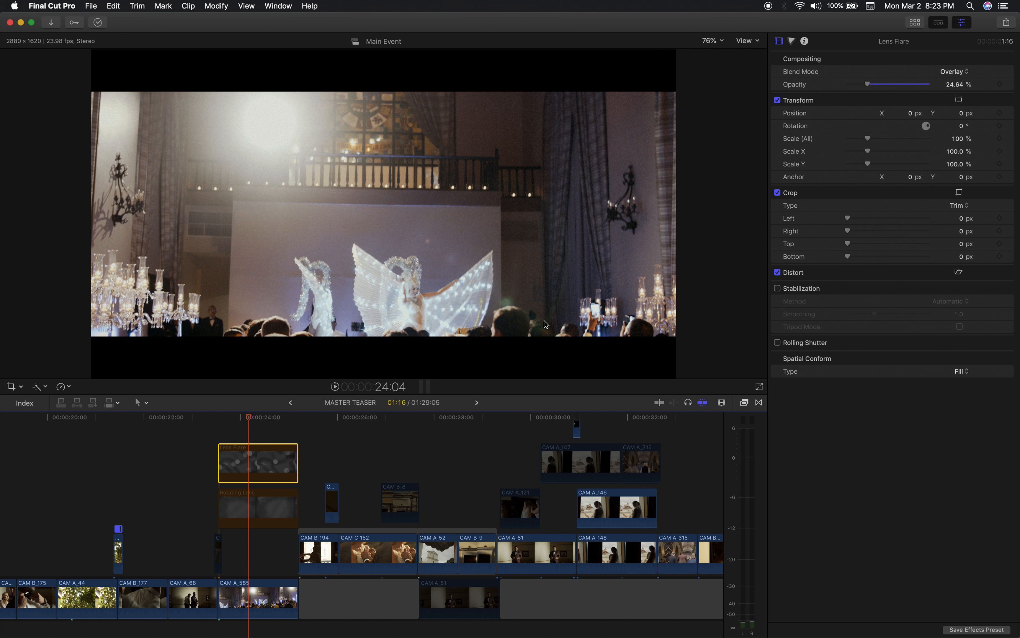
drag(253, 419, 234, 438)
key(v)
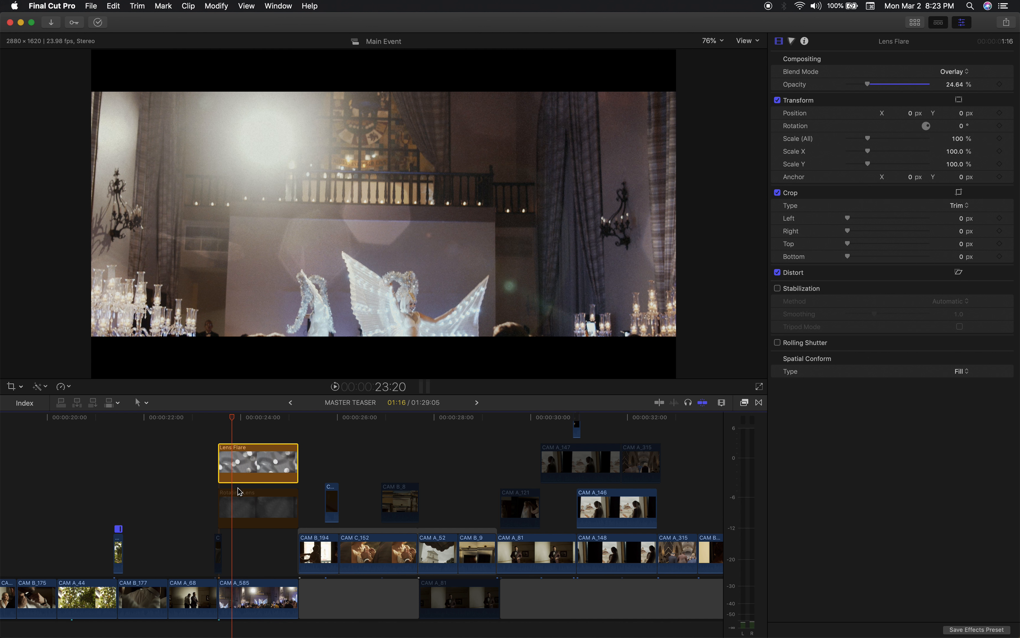
Compare the stage shot at 24:12 with Rotating Lens instead of Lens Flare, restore Lens Flare alone, and view it up to 25:00.
key(v)
click(247, 504)
key(v)
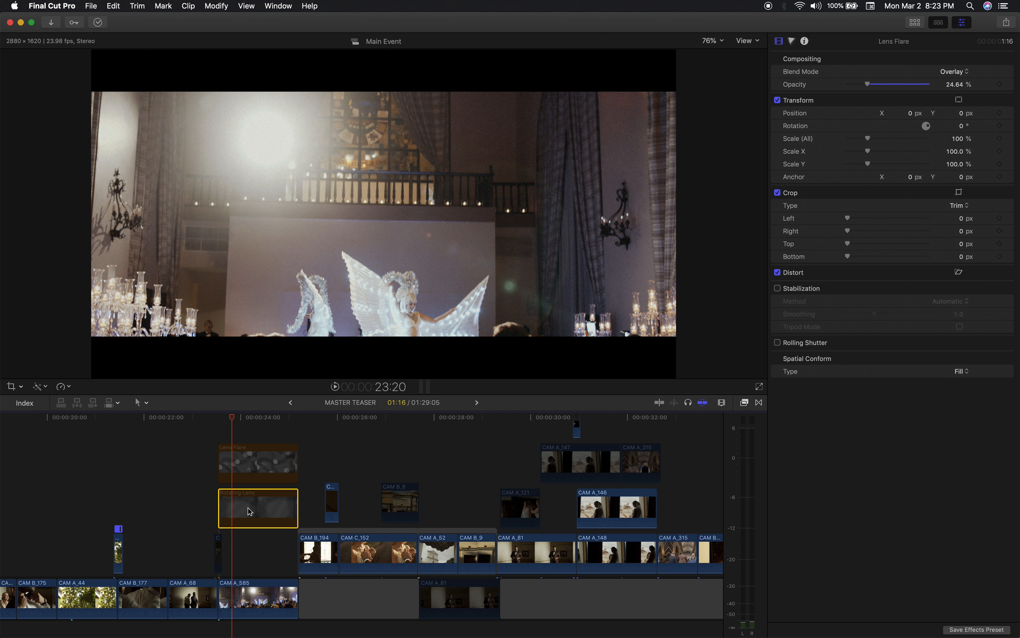
drag(227, 423, 266, 443)
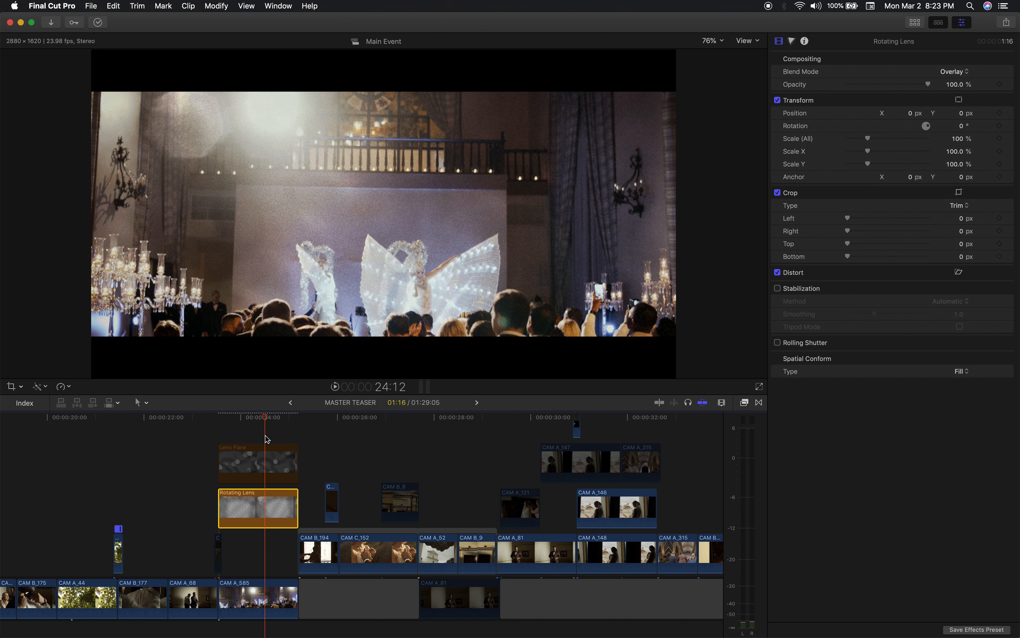
key(v)
click(255, 470)
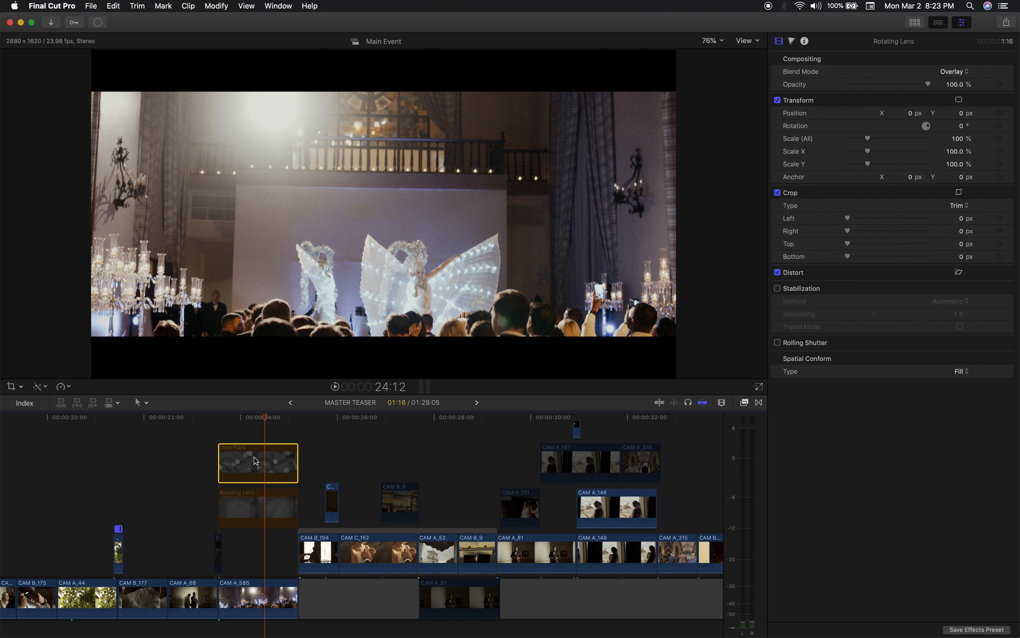
key(v)
drag(212, 417, 290, 430)
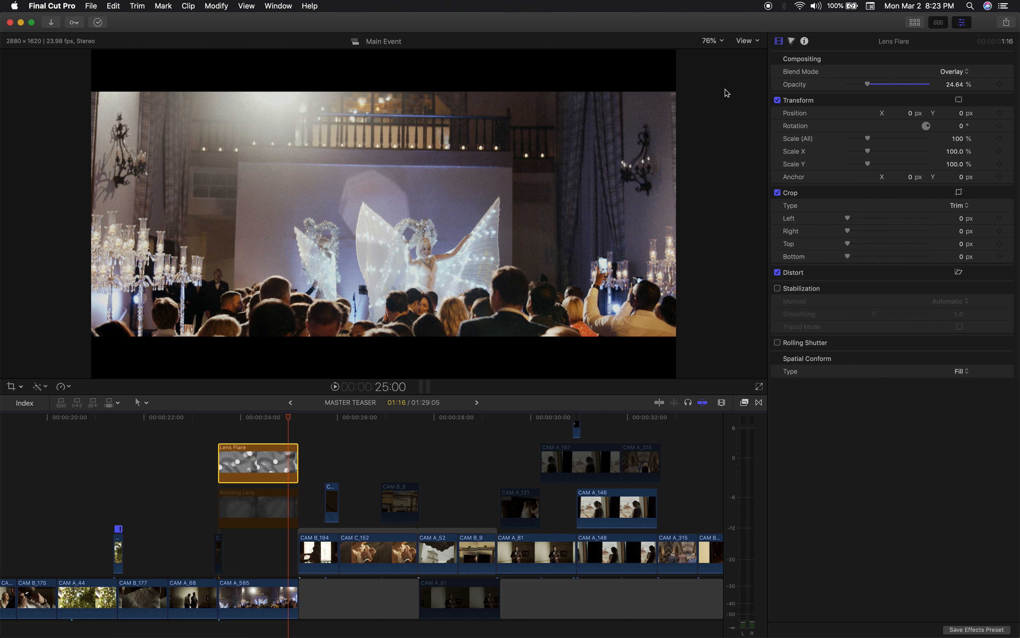
Browse the 01_CINEGRAIN collection inside the 04_-VFX folder, and return to the Lens Flare clip's settings.
click(915, 23)
key(cmd+4)
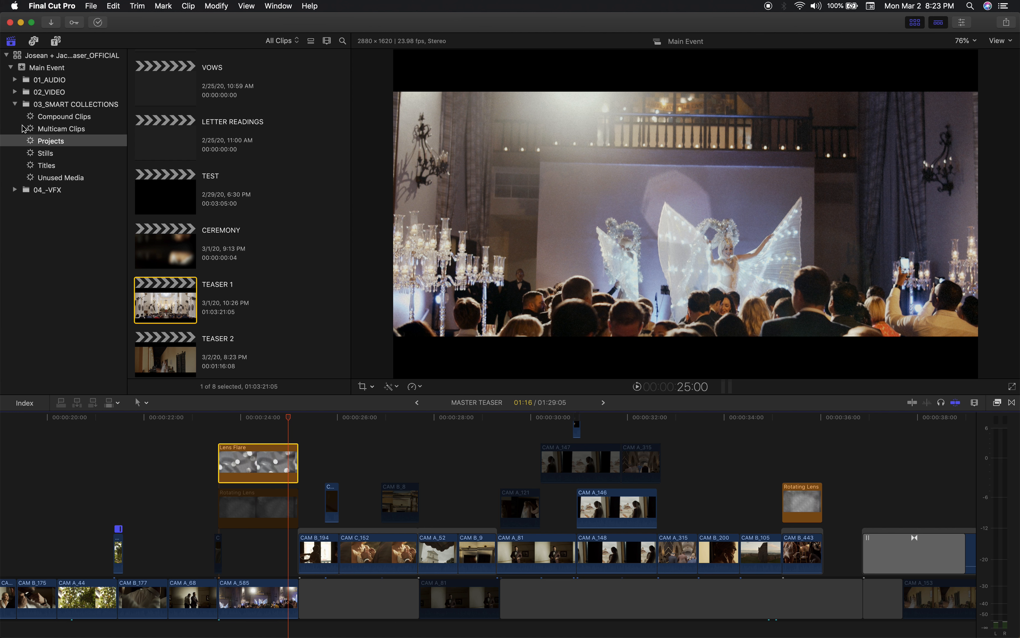
click(14, 190)
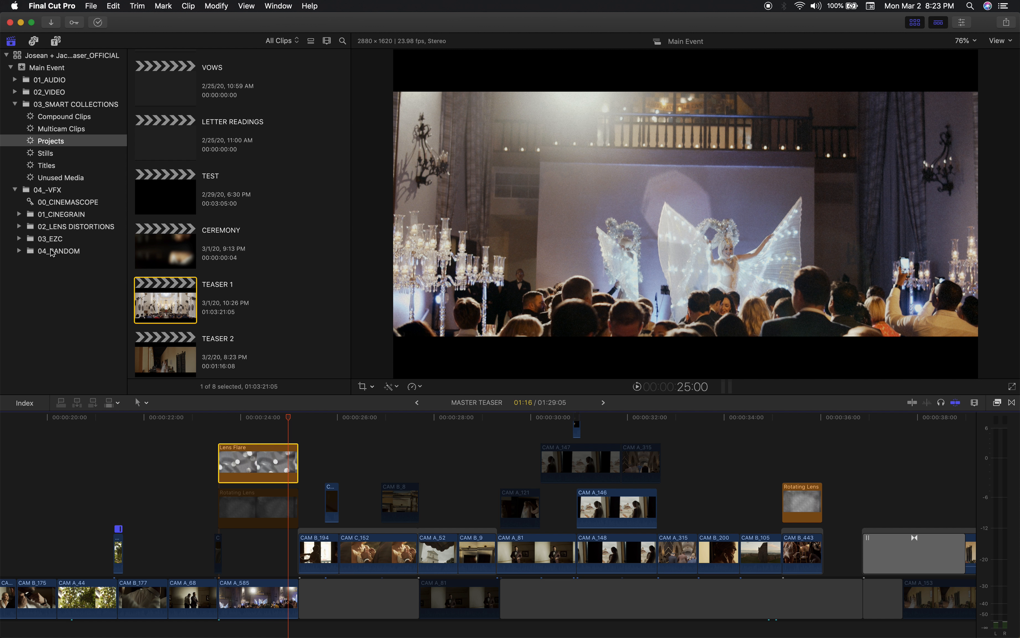
click(19, 215)
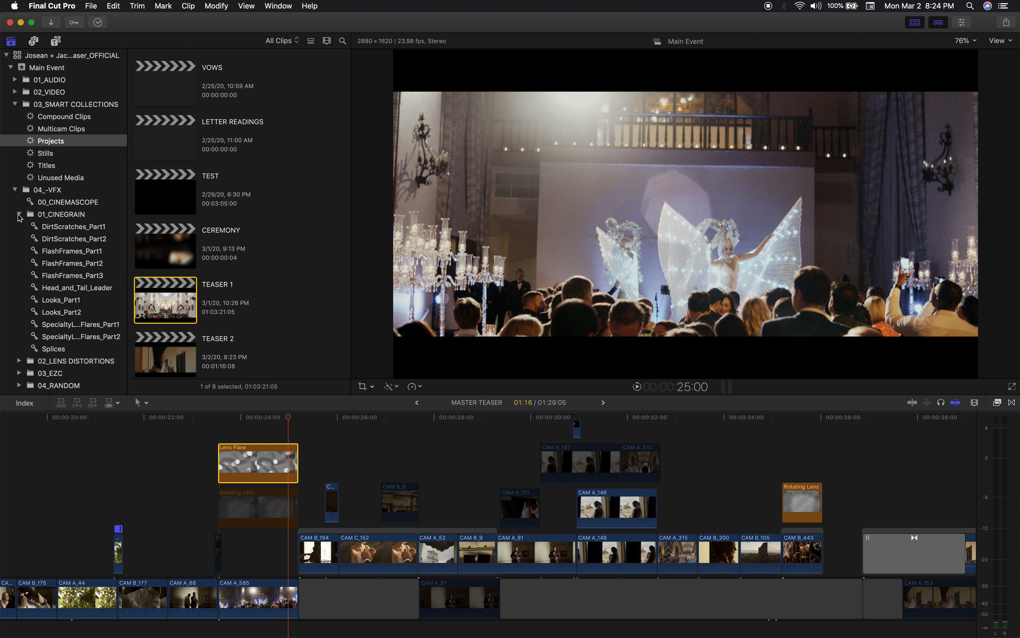
click(70, 326)
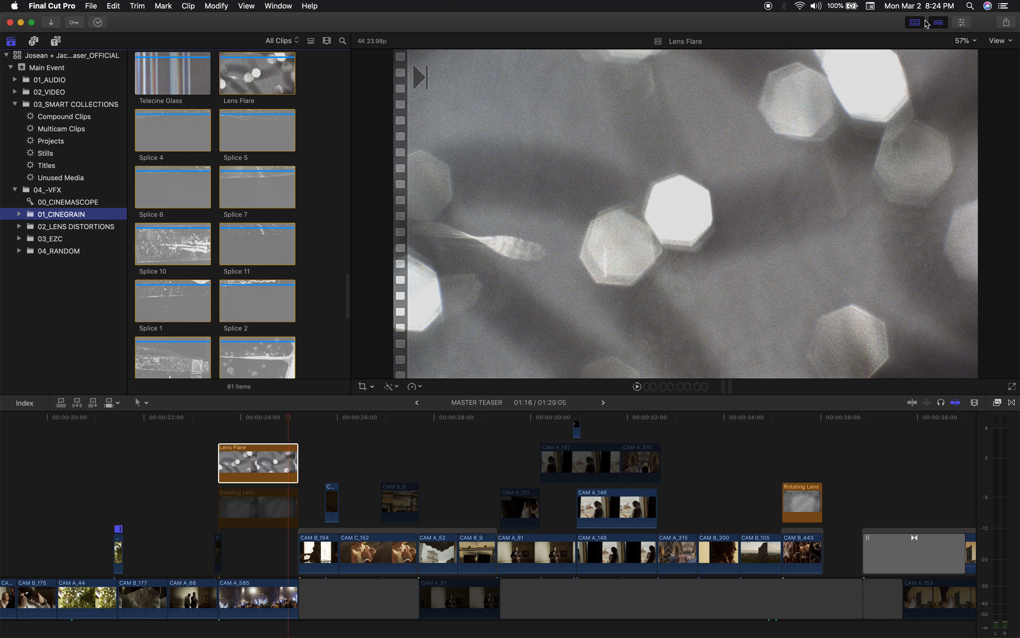
click(915, 23)
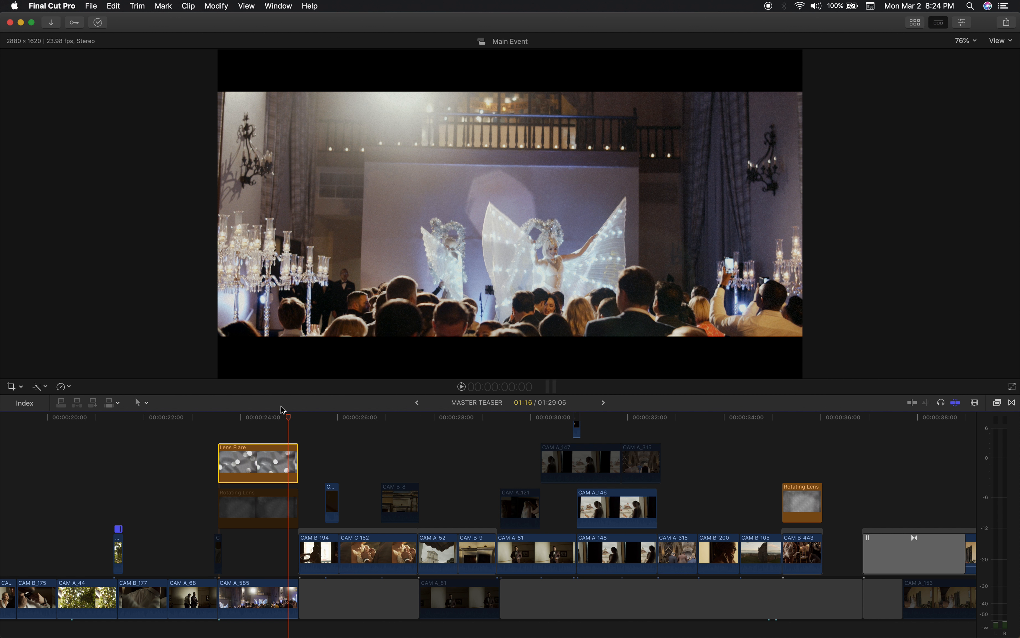
click(961, 23)
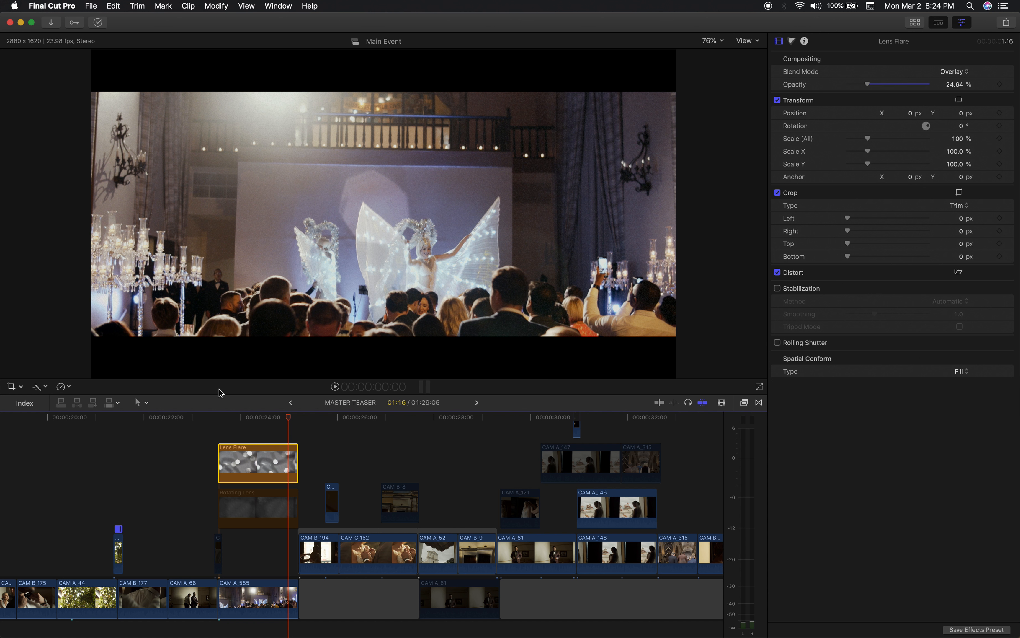
Try 100% opacity on the Lens Flare overlay at 24:14, and undo the opacity change.
drag(265, 418, 272, 419)
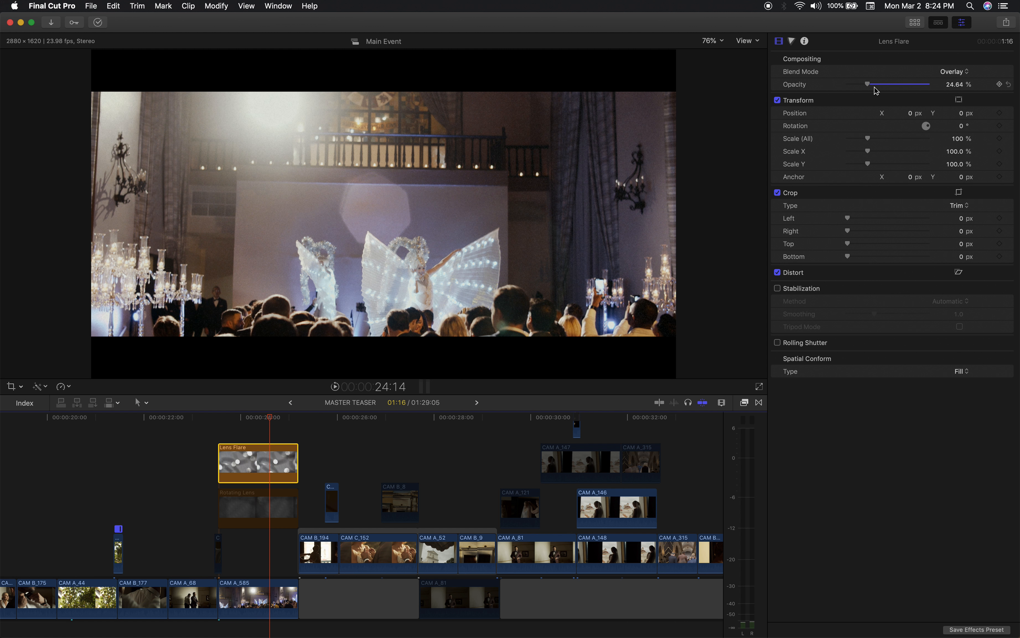
drag(869, 88, 1018, 85)
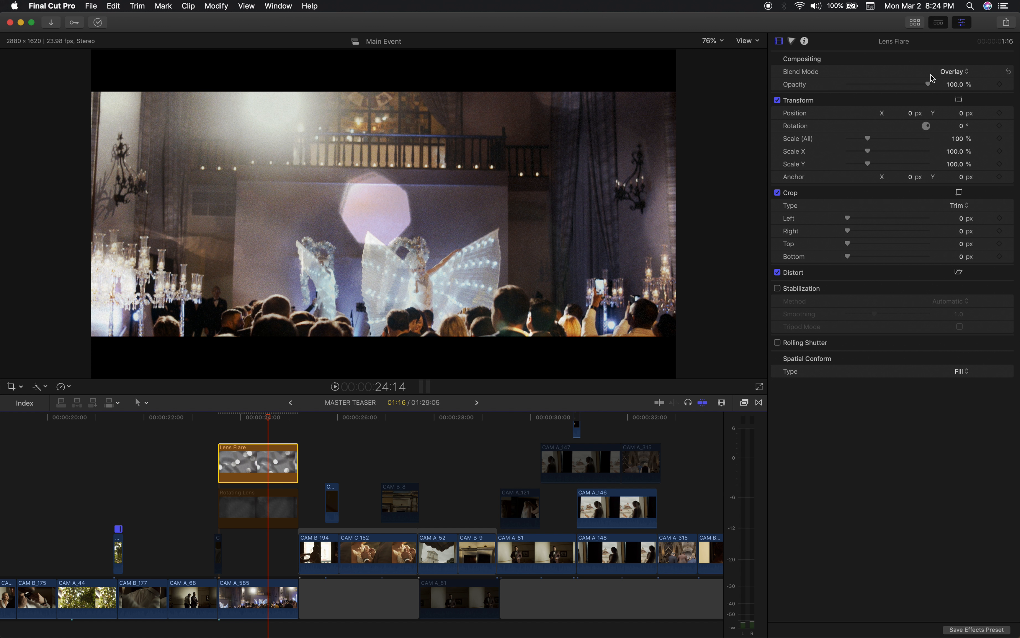
key(super+z)
scroll(249, 540, down, 2)
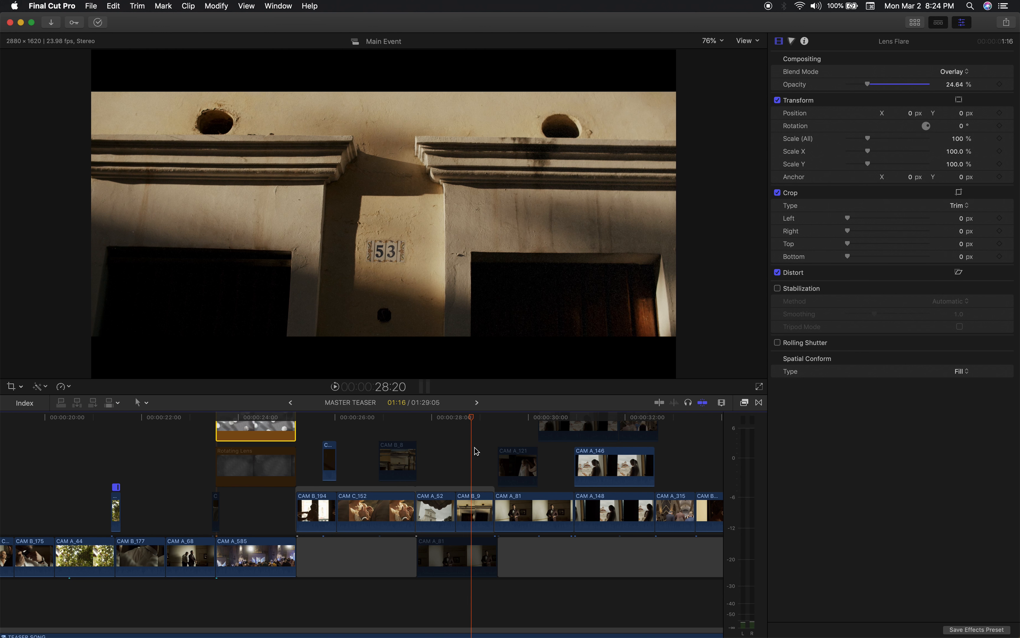
Go to the cut at 42:14 and select the Burn2_ColorBurn overlay above it to show its settings.
scroll(474, 449, right, 10)
scroll(475, 449, up, 2)
scroll(476, 450, right, 15)
scroll(476, 450, down, 2)
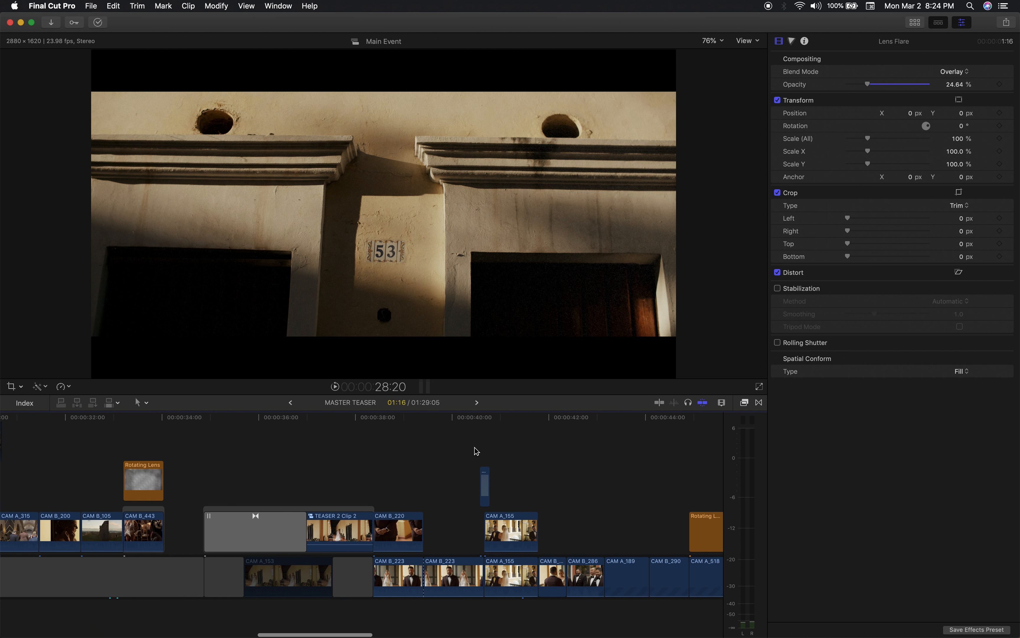
click(437, 421)
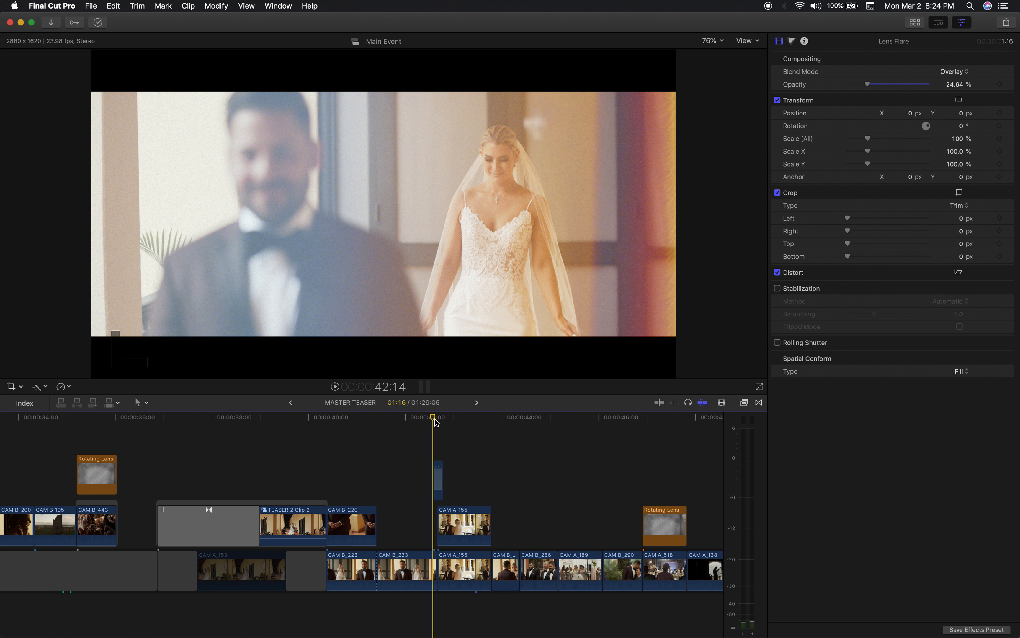
key(super+equal)
key(super+equal)
key(super+equal)
click(472, 478)
View the Burn2_ColorBurn transition closely from 42:14 to 42:20.
scroll(447, 438, right, 1)
key(super+minus)
key(super+minus)
key(super+minus)
key(super+equal)
key(super+equal)
key(super+equal)
scroll(422, 438, right, 3)
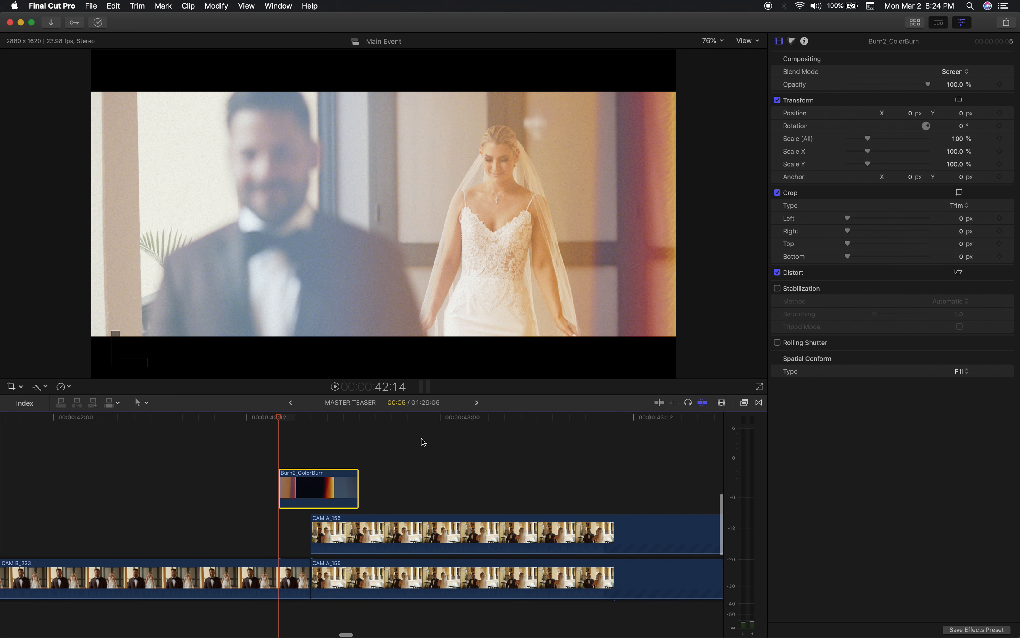
drag(280, 417, 375, 433)
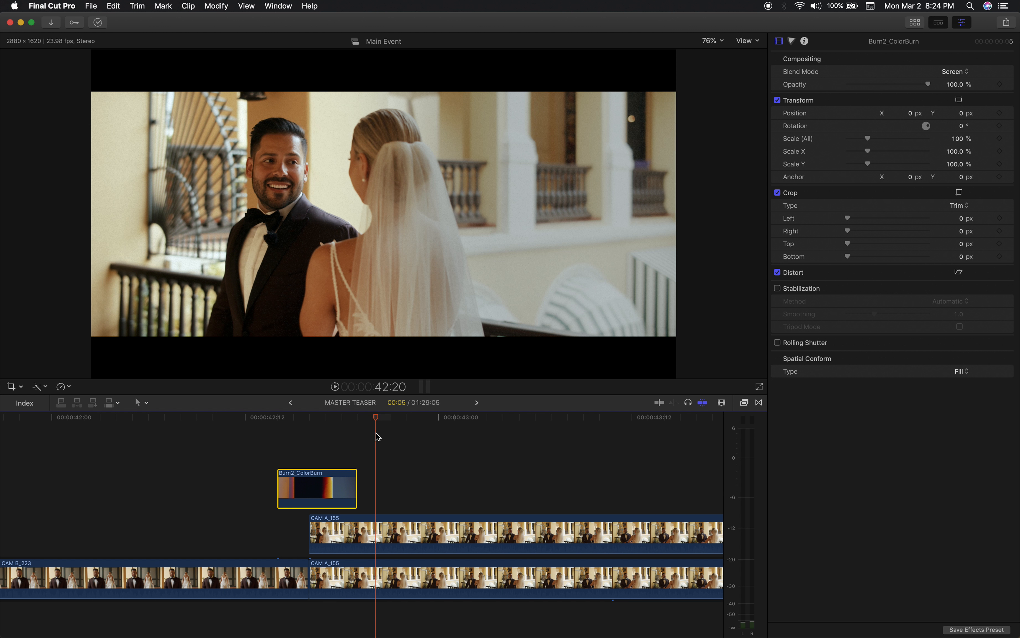
View the ceremony shot with the short overlay clip at 49:11.
key(super+minus)
key(super+minus)
key(super+minus)
scroll(392, 459, right, 3)
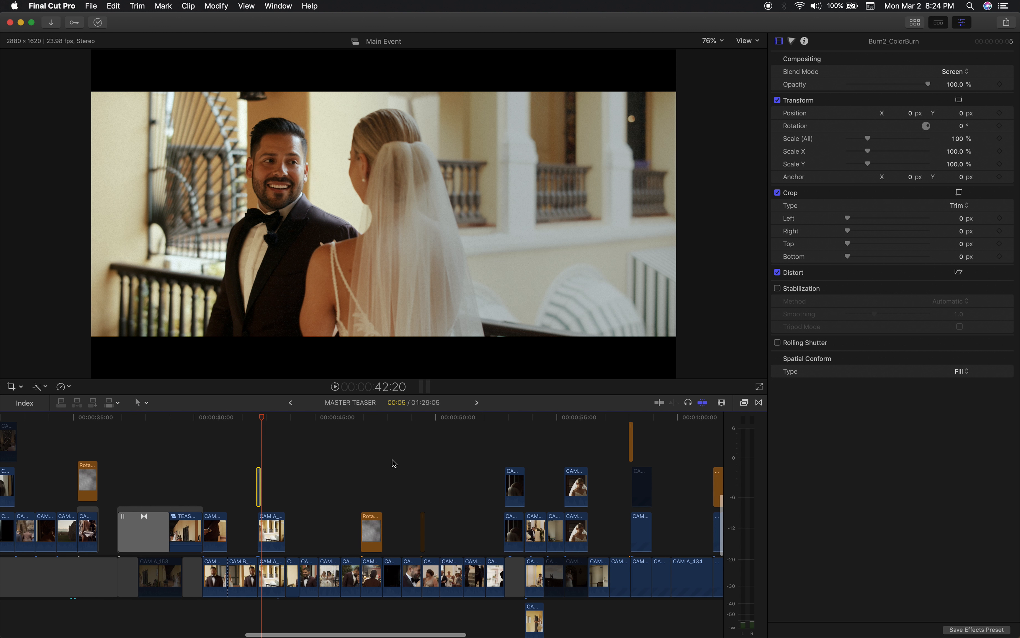
click(423, 417)
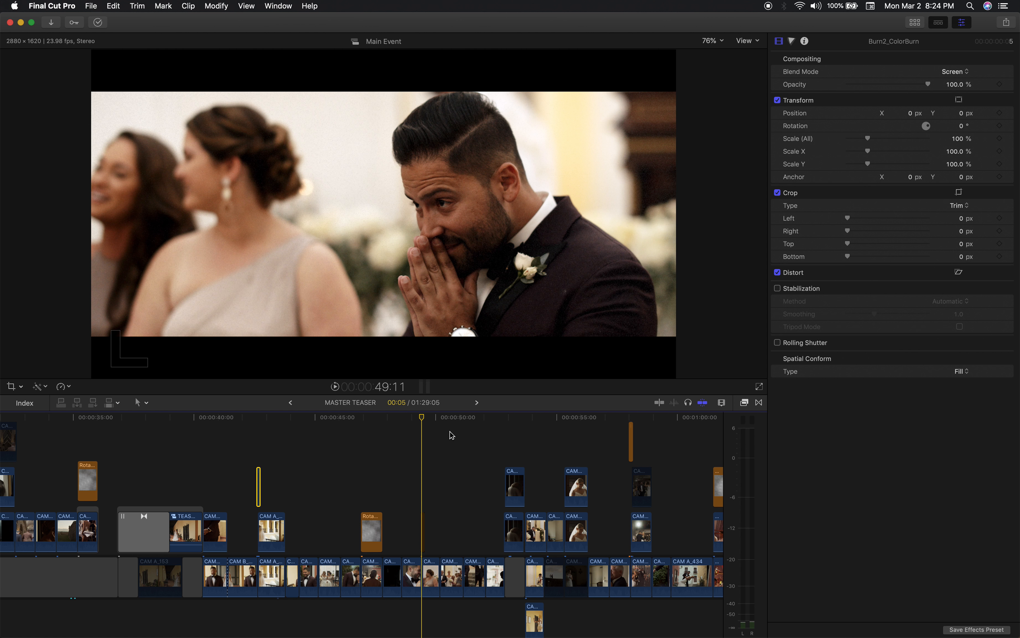
View the flash transition from 58:00 to 58:02 and select the Flash Frame 2 overlay to show its settings.
scroll(464, 428, right, 3)
click(495, 417)
key(super+equal)
key(super+equal)
key(super+equal)
key(super+equal)
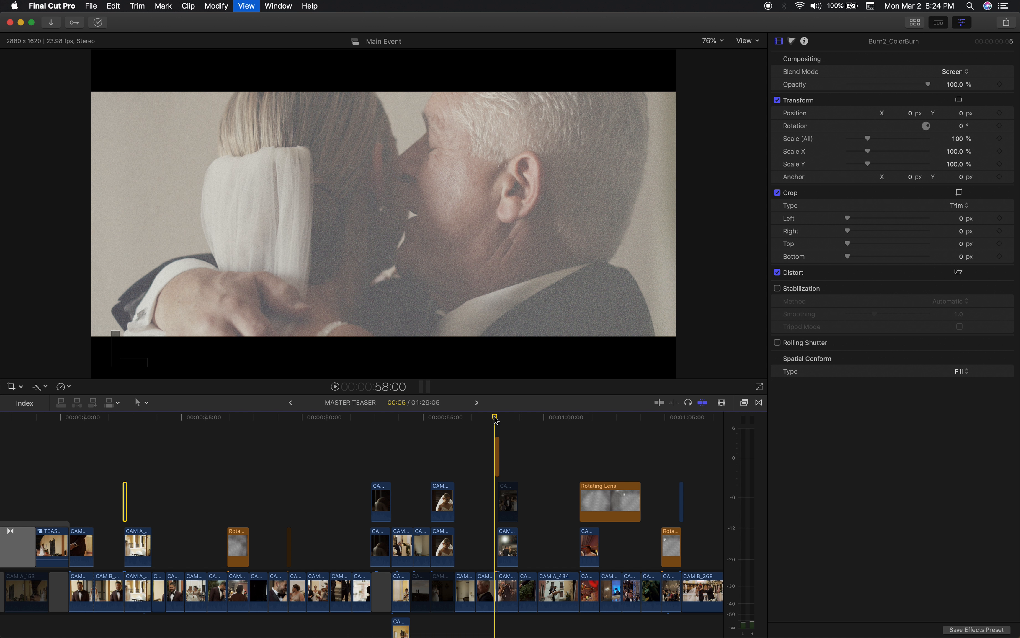
scroll(466, 464, right, 3)
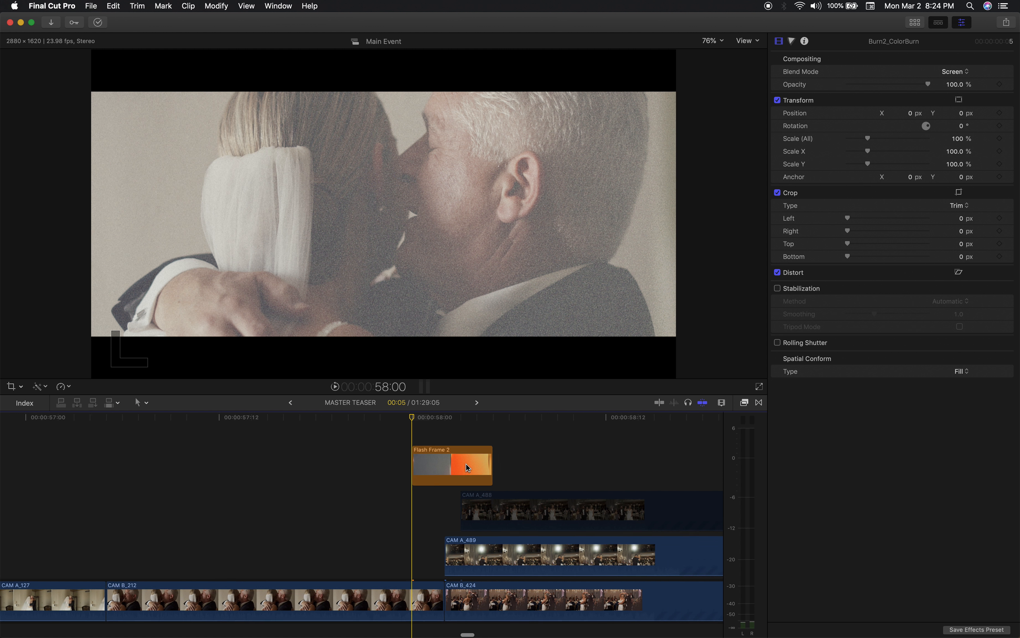
drag(369, 413, 407, 407)
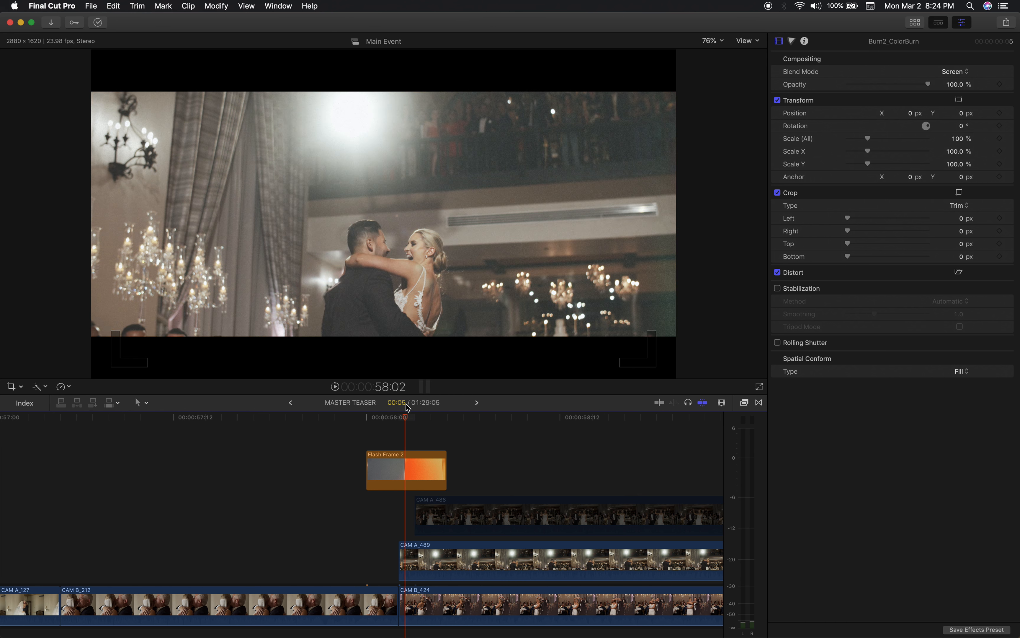
click(416, 474)
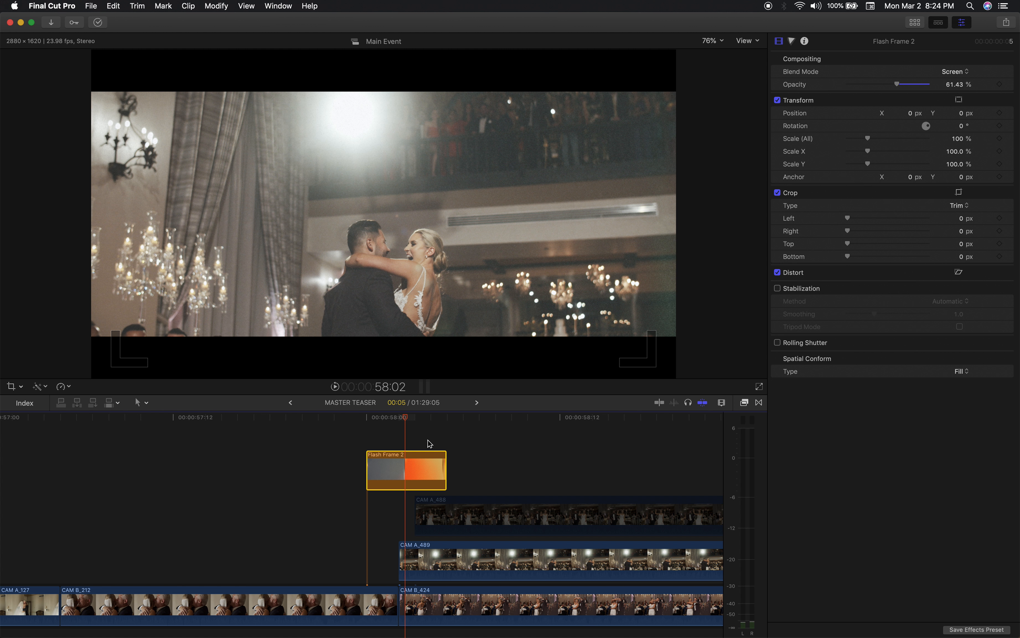
Reset the Flash Frame 2 clip to Normal (100%) speed and view its full length up to 1:00:12.
key(shift+n)
scroll(420, 448, right, 10)
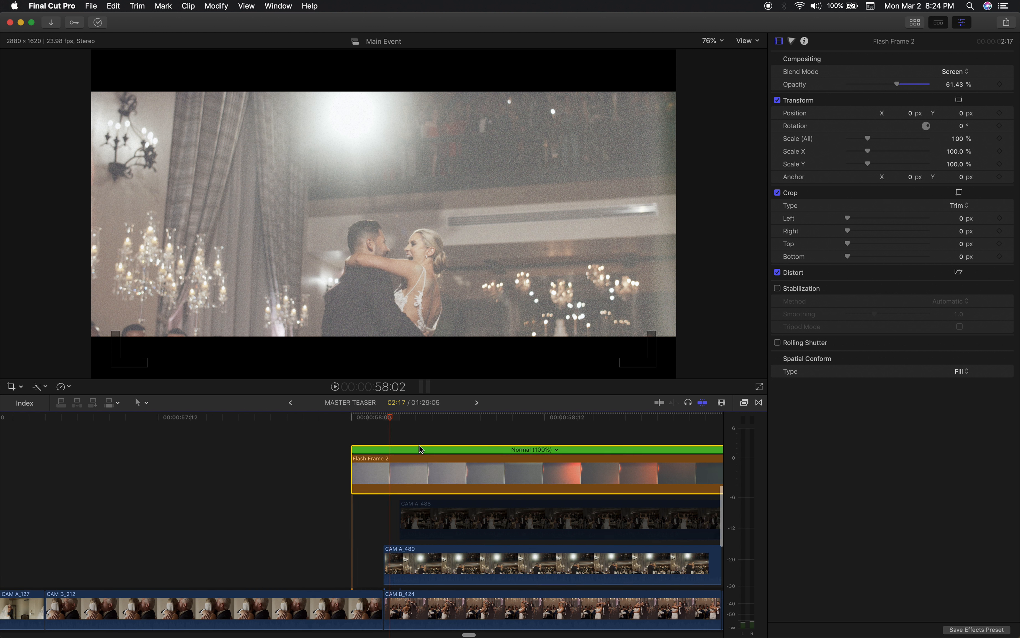
key(super+minus)
key(super+minus)
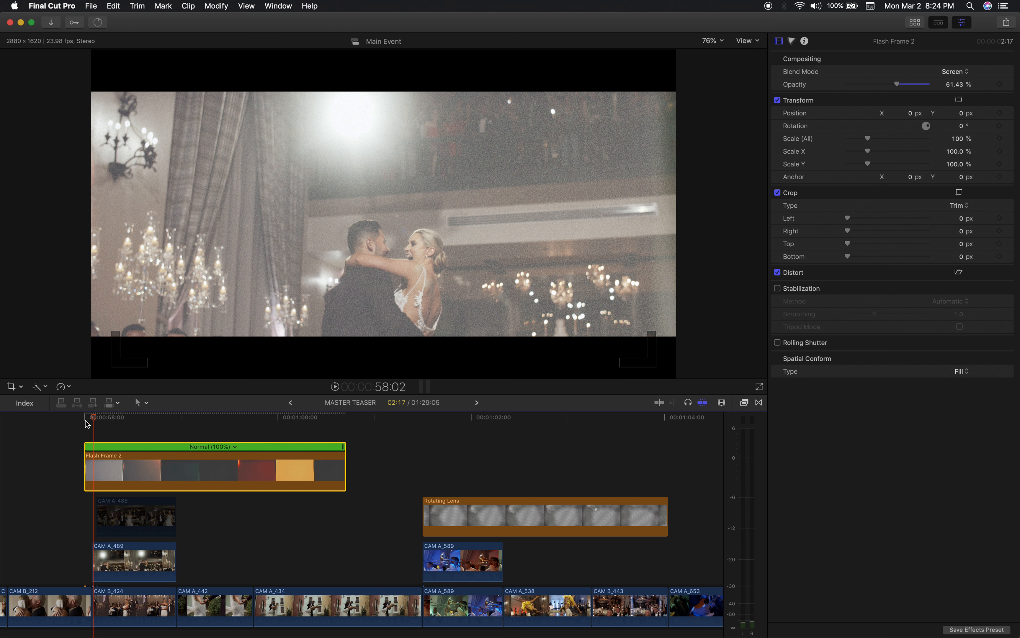
drag(96, 419, 327, 428)
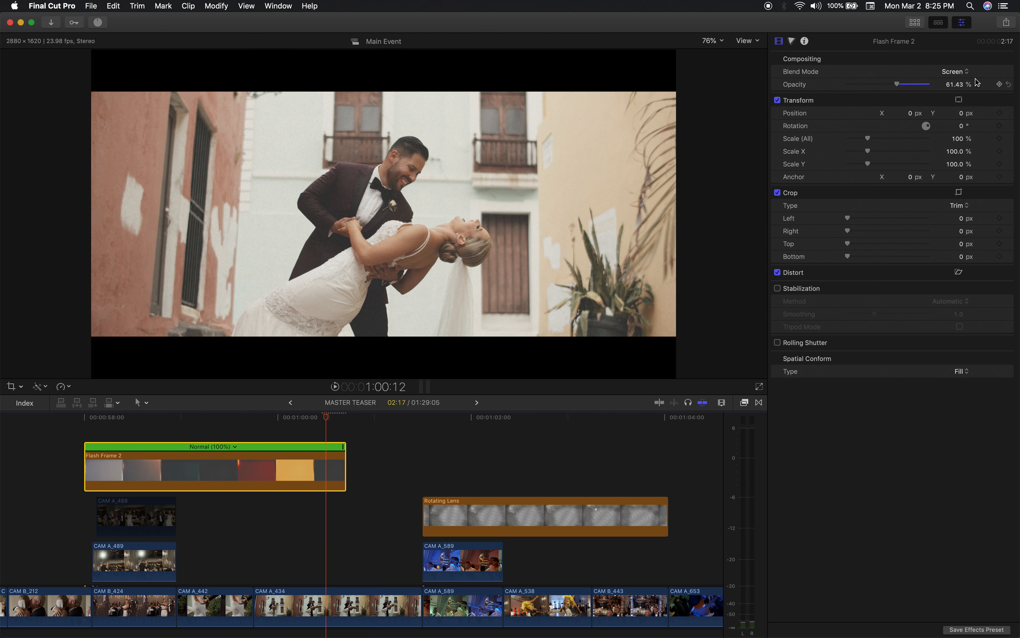
Set the Flash Frame 2 blend mode to Normal and view the overlay up to 1:00:13.
click(964, 73)
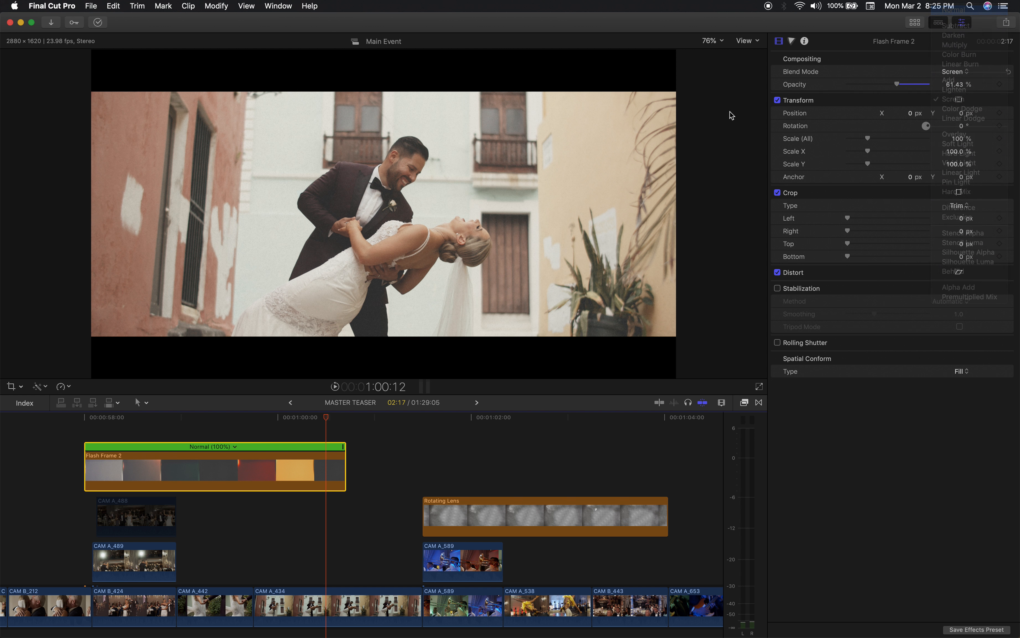
key(Return)
drag(94, 419, 333, 451)
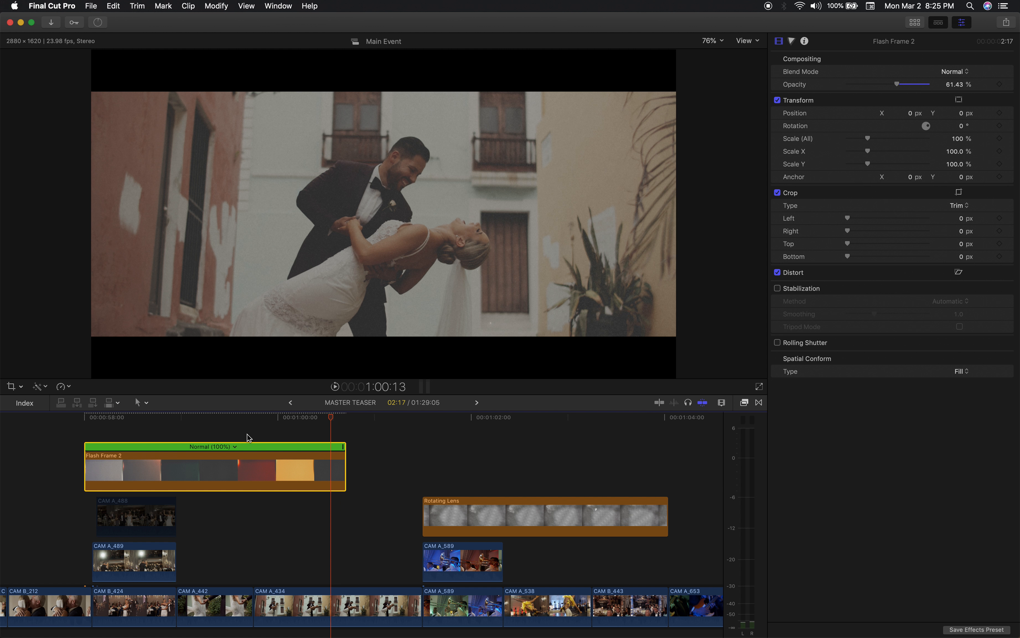
Undo the blend mode and speed changes on Flash Frame 2, and view the dance shot at 58:03.
key(super+z)
key(super+z)
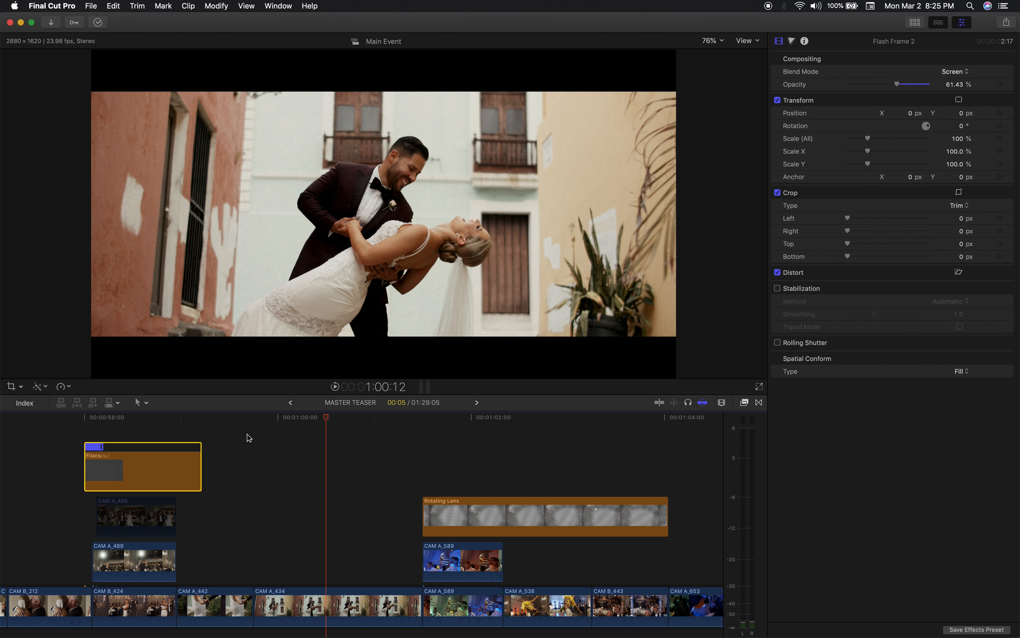
scroll(214, 453, left, 5)
mouse_move(182, 415)
mouse_down()
mouse_move(162, 417)
mouse_move(198, 416)
mouse_move(188, 417)
mouse_up()
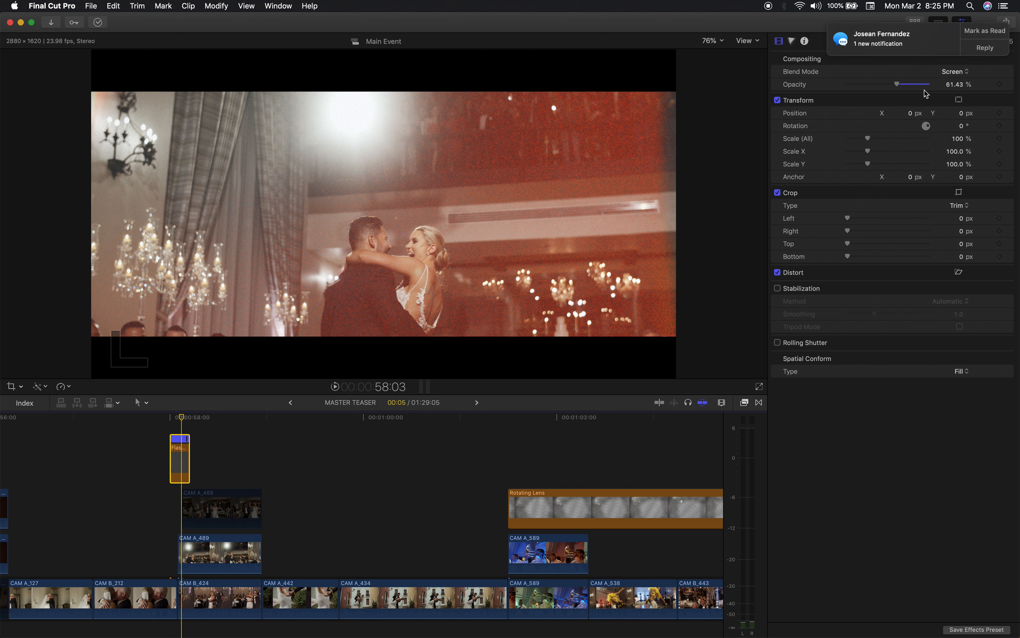
Mark the message notification as read, try a higher opacity on Flash Frame 2, and undo the opacity change.
click(988, 34)
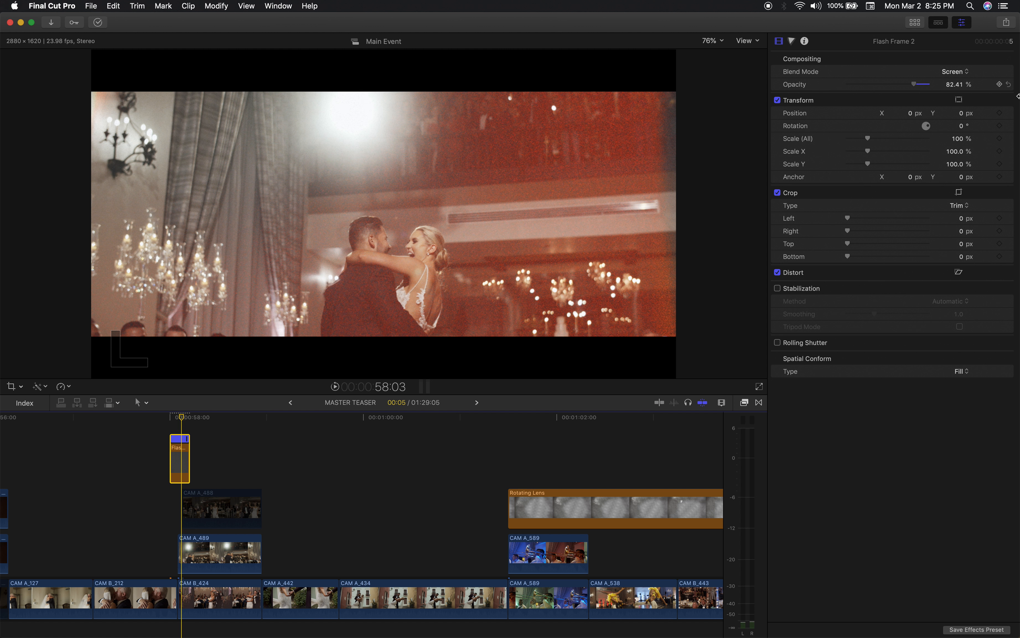
drag(914, 84, 1018, 97)
key(super+z)
Return to 58:00 and examine the Flash Frame 2 overlay's speed and its alignment with the cut.
mouse_move(182, 419)
mouse_down()
mouse_move(153, 415)
mouse_move(173, 419)
mouse_up()
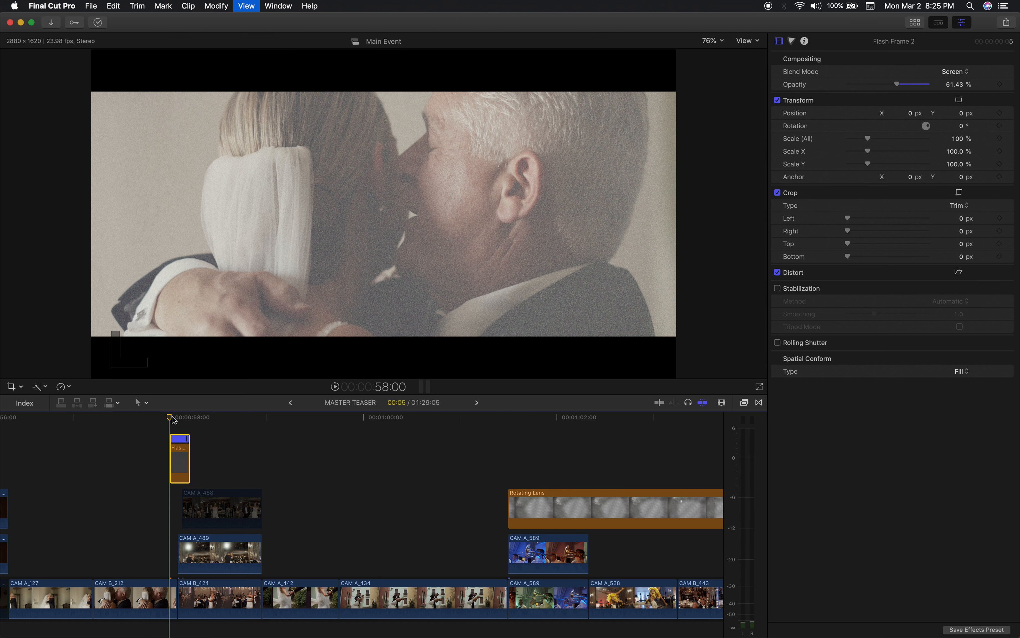
key(super+equal)
key(super+equal)
key(super+equal)
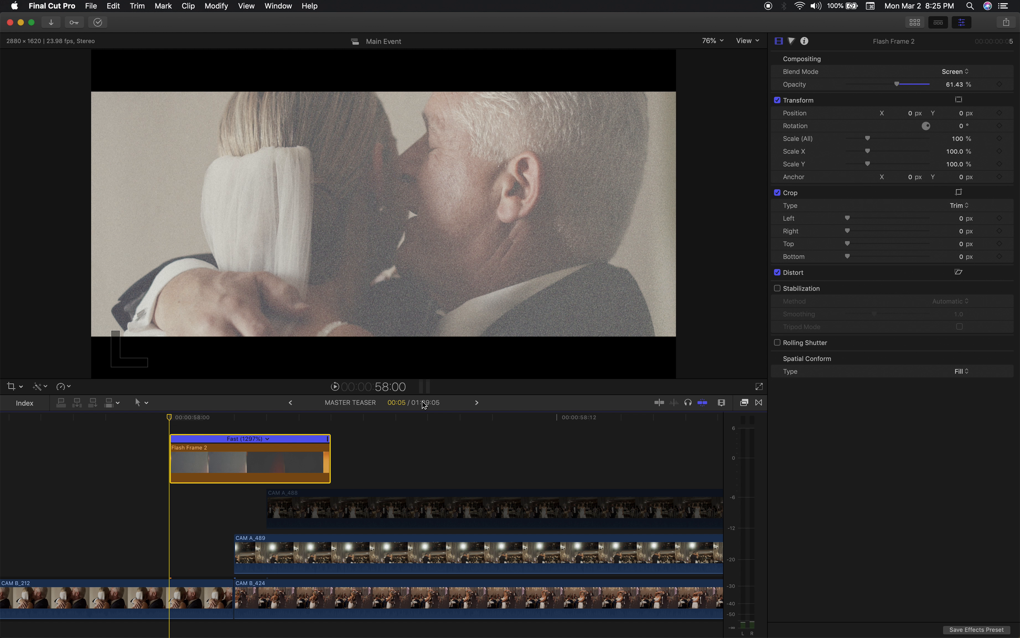
key(super+minus)
key(super+minus)
key(super+minus)
key(super+minus)
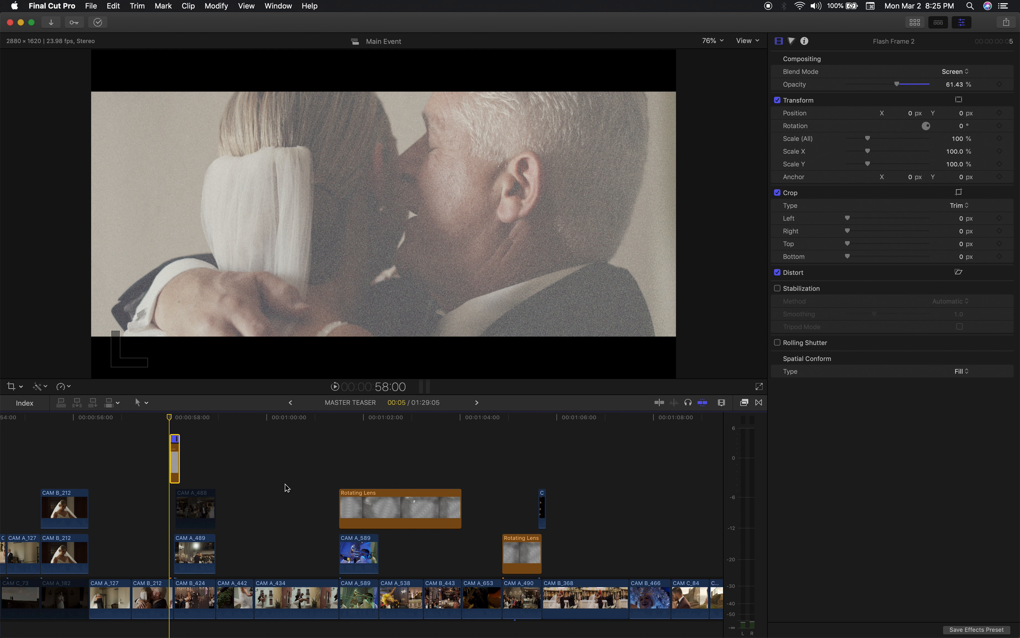
Check the Flash Frame 2 transition at 58:02, and play it from 58:00 to 58:05.
mouse_move(174, 421)
mouse_down()
mouse_move(291, 425)
mouse_move(337, 441)
mouse_move(175, 428)
mouse_up()
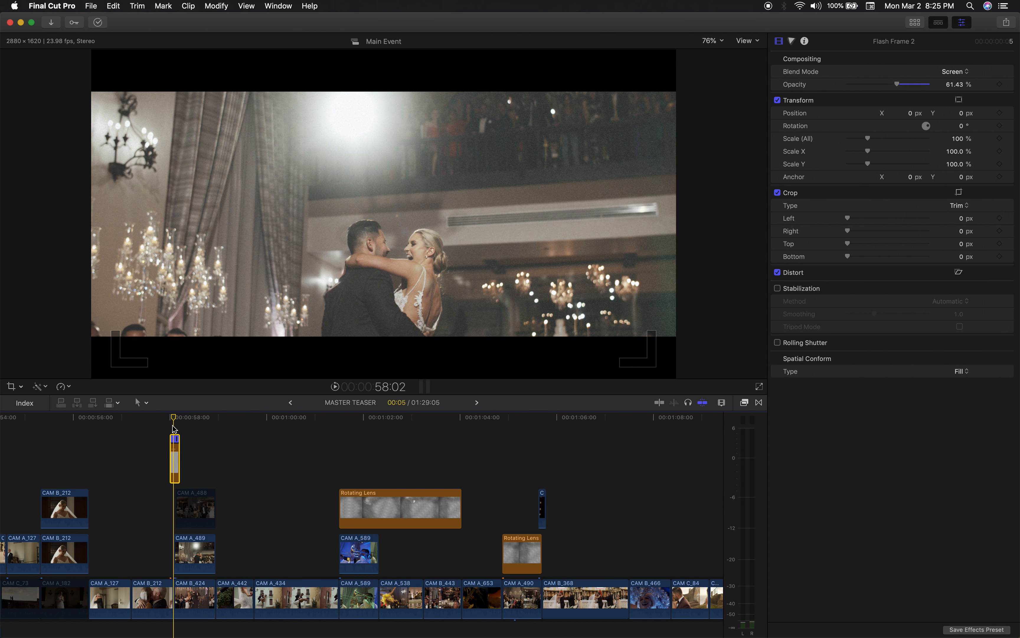
key(super+equal)
key(super+equal)
key(super+equal)
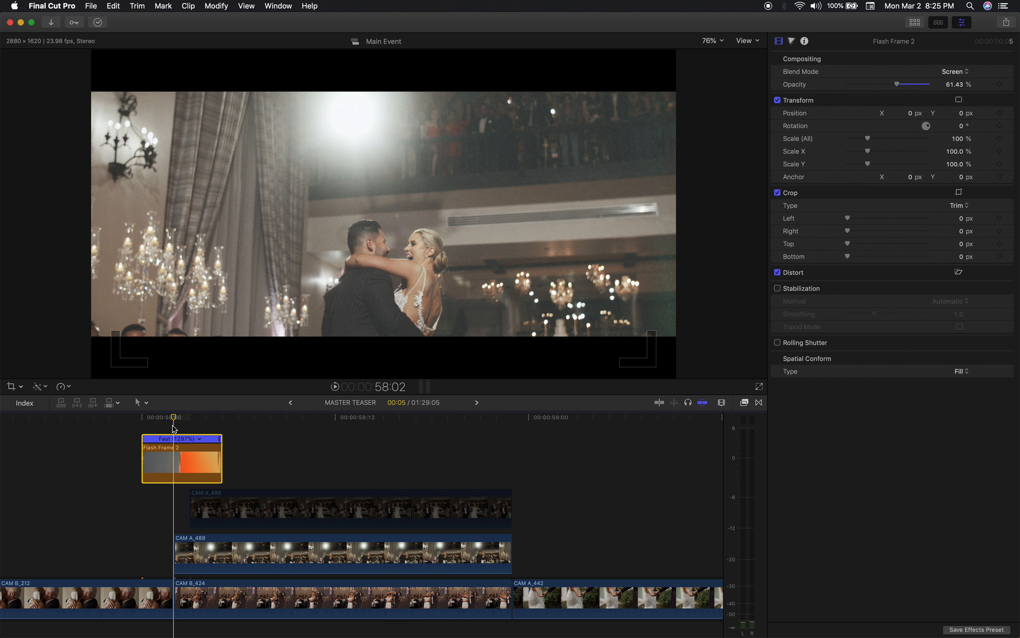
key(Left)
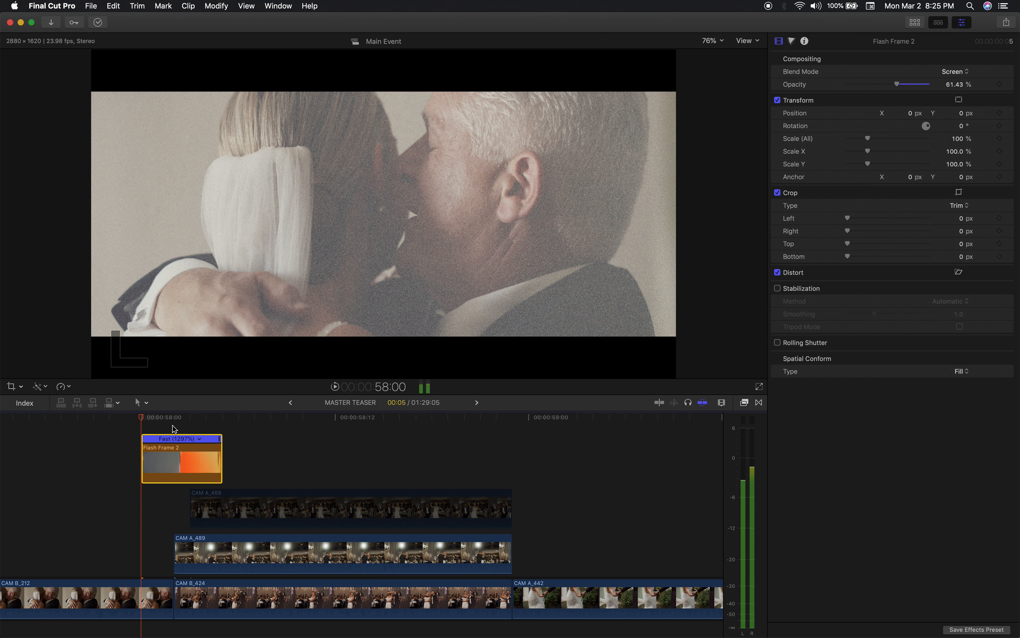
key(Left)
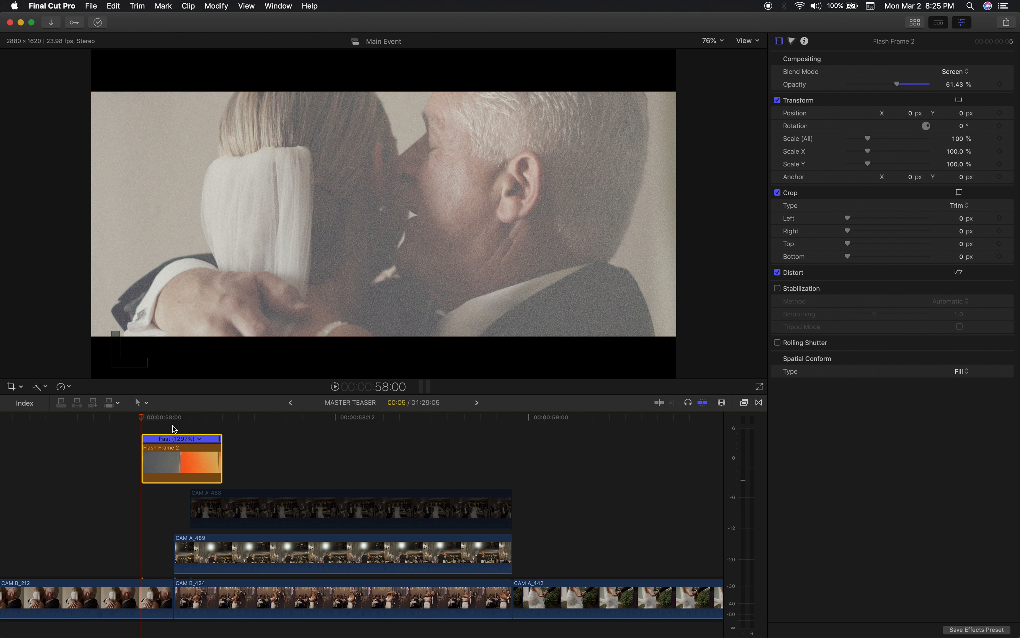
key(space)
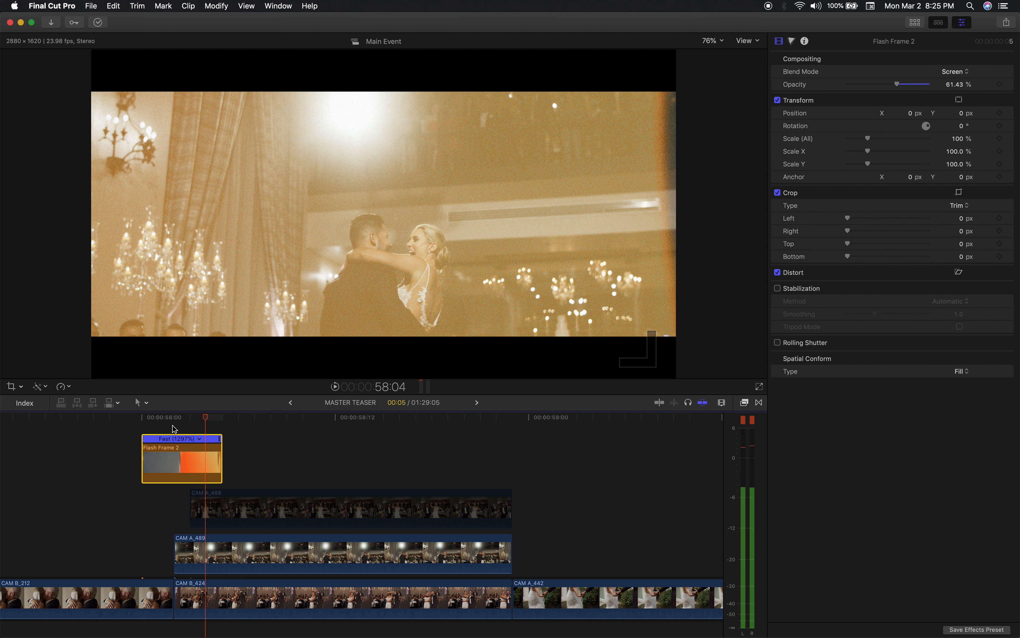
View the reception shot with the Rotating Lens overlay at 1:03:06.
key(super+minus)
key(super+minus)
key(super+minus)
key(super+minus)
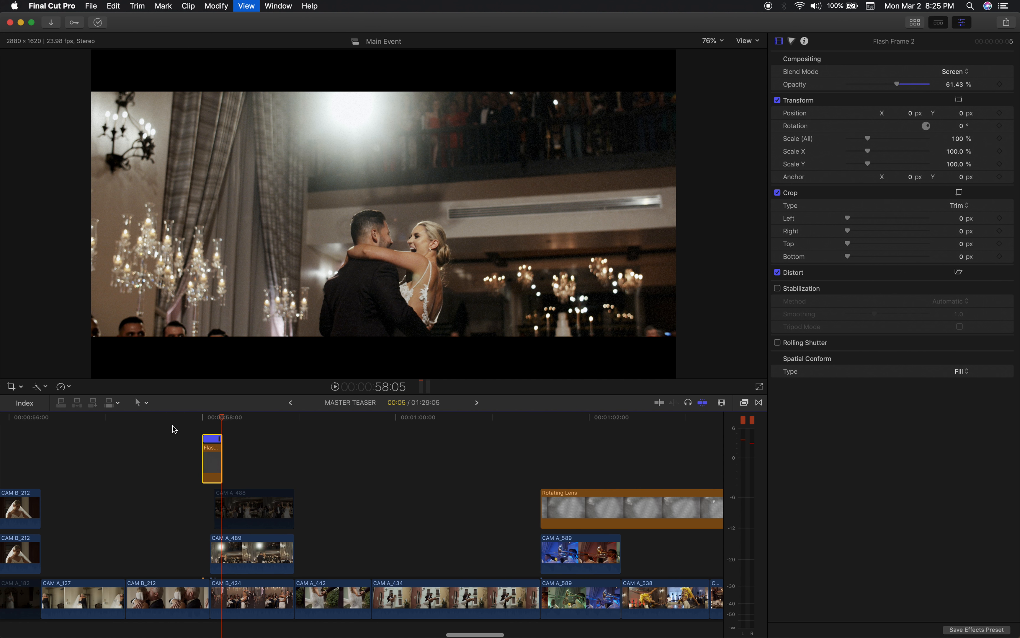
scroll(338, 468, right, 2)
scroll(337, 468, right, 1)
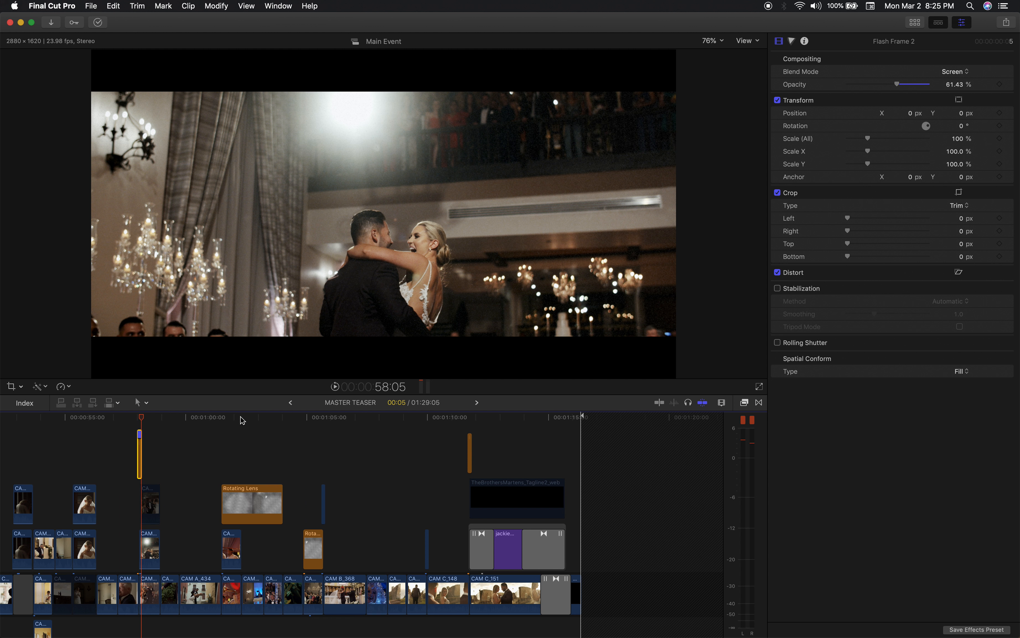
mouse_move(242, 421)
mouse_down()
mouse_move(209, 417)
mouse_move(263, 418)
mouse_up()
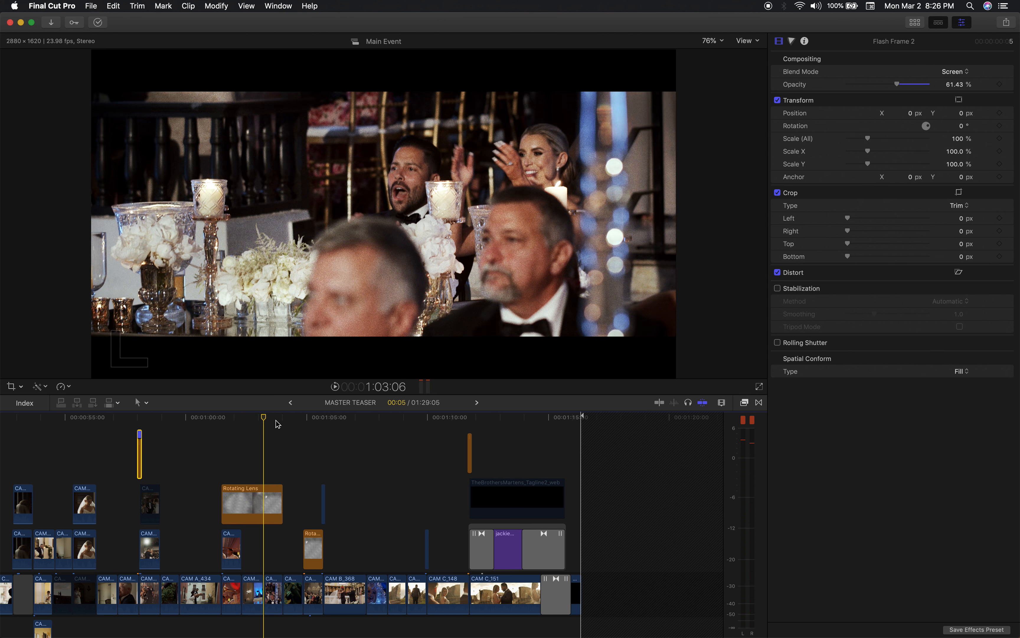
scroll(271, 475, down, 2)
scroll(270, 475, left, 1)
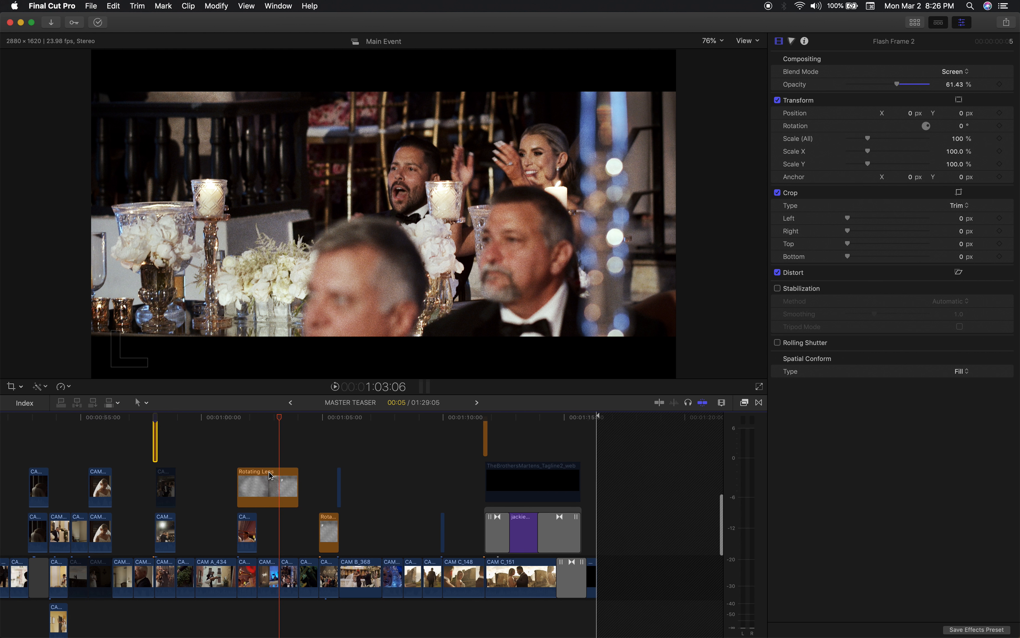
View the walking couple shot at 1:09:22, where the CAM A_98 overlay starts.
drag(483, 421, 439, 421)
key(super+equal)
key(super+equal)
key(super+equal)
key(super+equal)
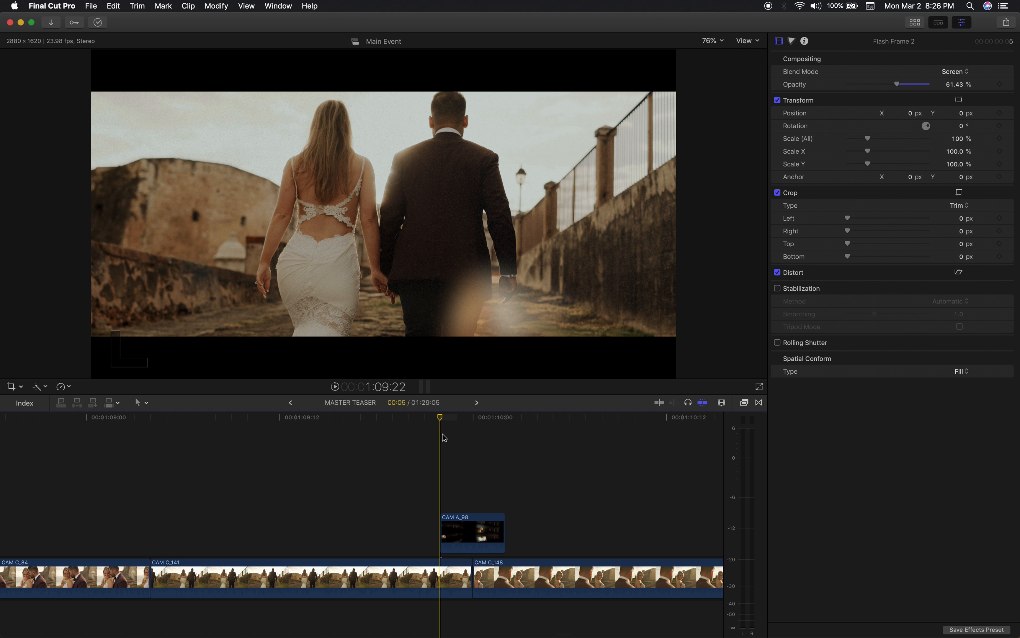
Select the CAM A_98 overlay and compare the frame at 1:09:23 with its effects disabled and re-enabled.
click(462, 519)
drag(448, 416, 467, 418)
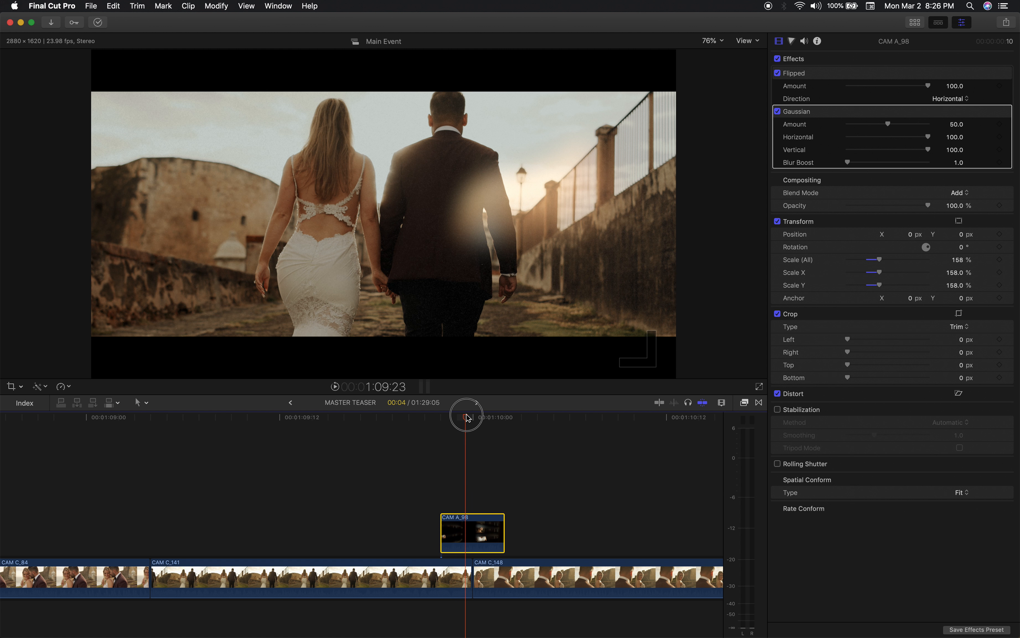
click(778, 59)
click(778, 59)
Return to the reception shot under the Rotating Lens overlay at 1:03:06.
key(super+minus)
key(super+minus)
key(super+minus)
key(super+minus)
key(super+minus)
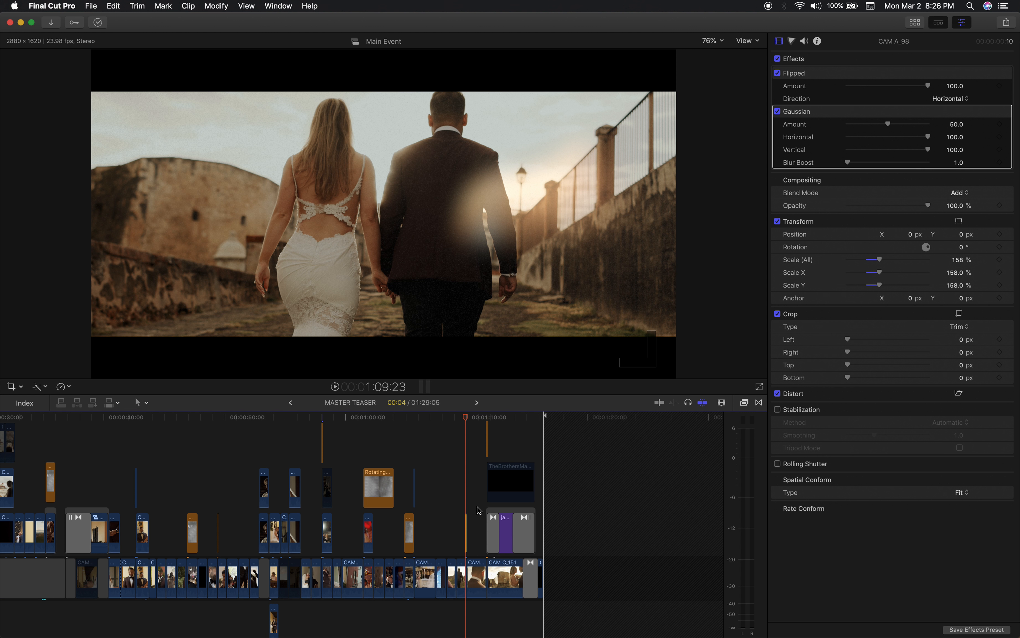
key(super+equal)
click(300, 417)
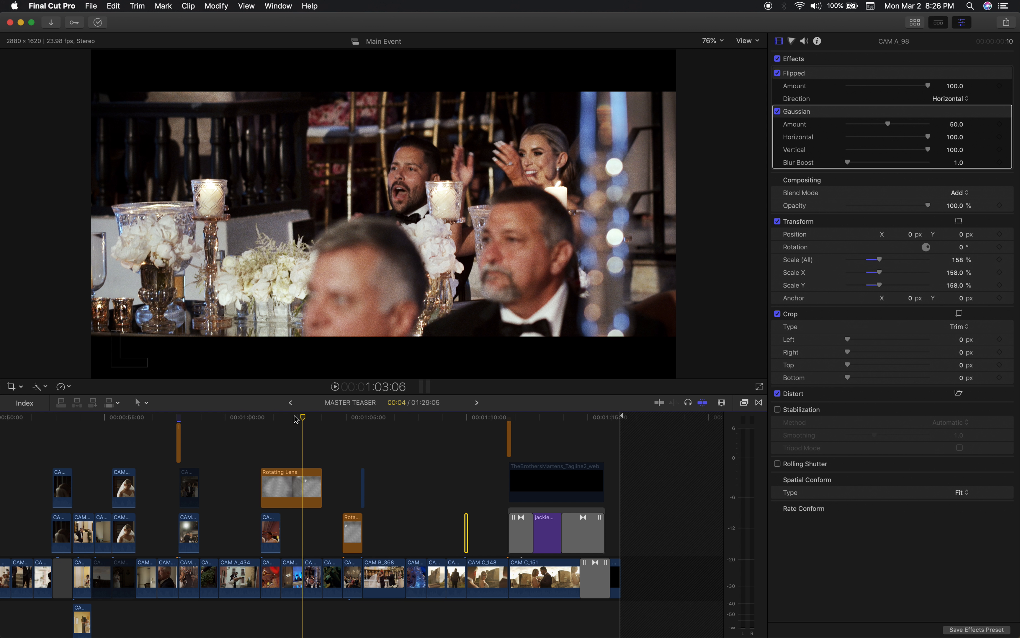
Move back to the corridor shot at 37:10 and show the music and sound effect layers across the whole timeline.
key(super+minus)
key(super+minus)
drag(327, 420, 178, 426)
scroll(183, 440, down, 5)
scroll(183, 439, left, 3)
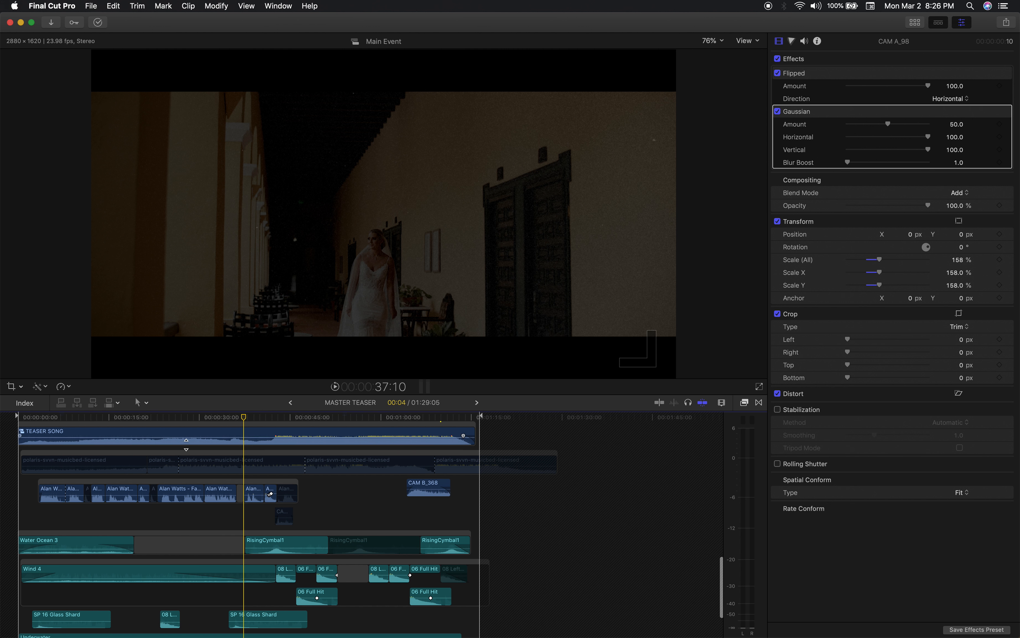
Select the first SP 16 Glass Shard clip, solo it, and play it from 2:09.
scroll(183, 440, down, 3)
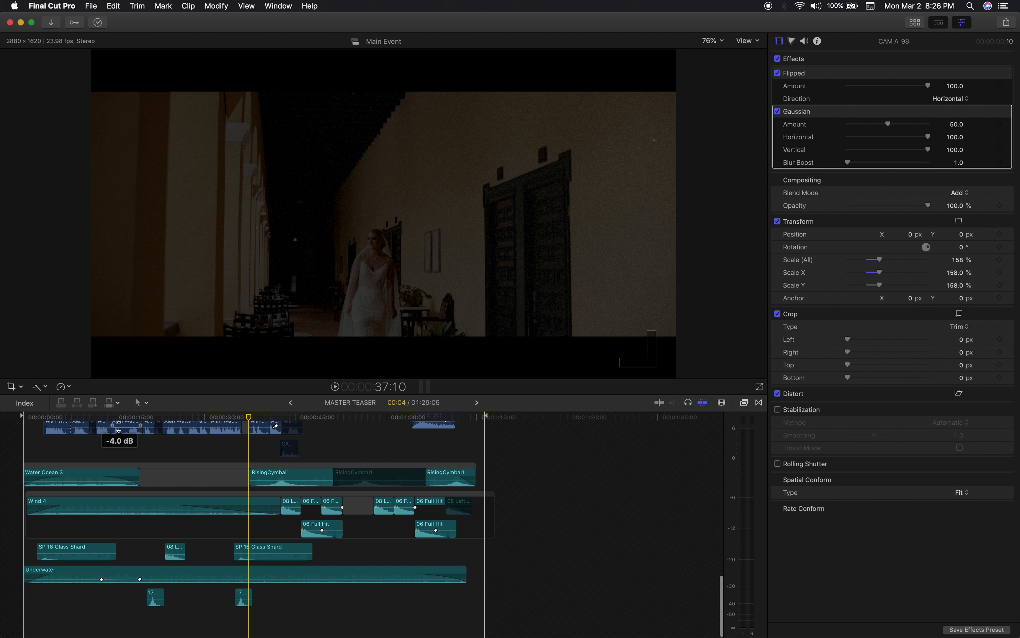
drag(81, 419, 44, 473)
click(59, 551)
key(super+equal)
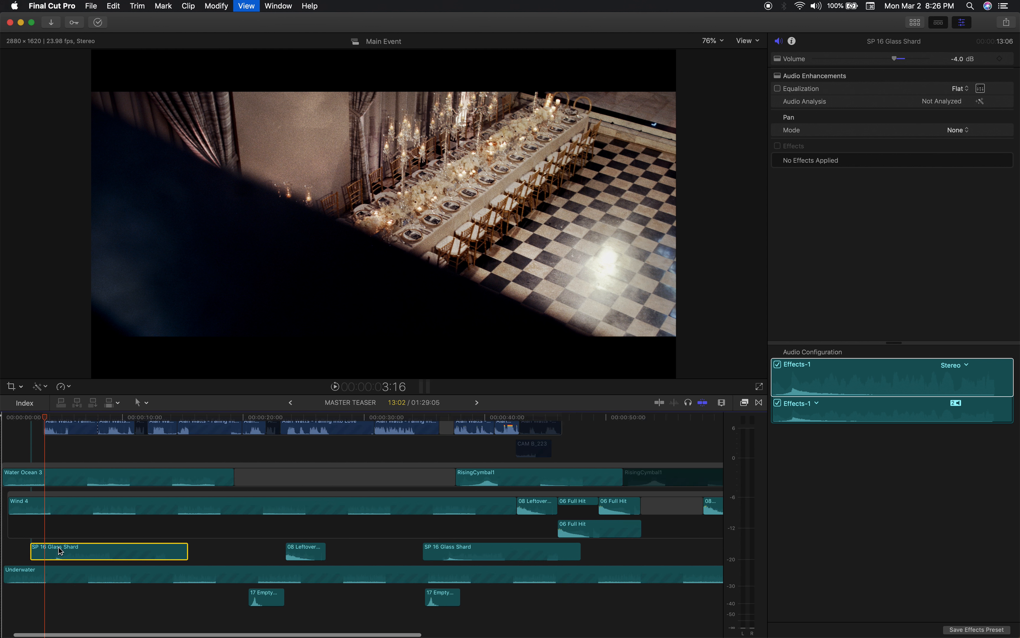
scroll(60, 550, left, 5)
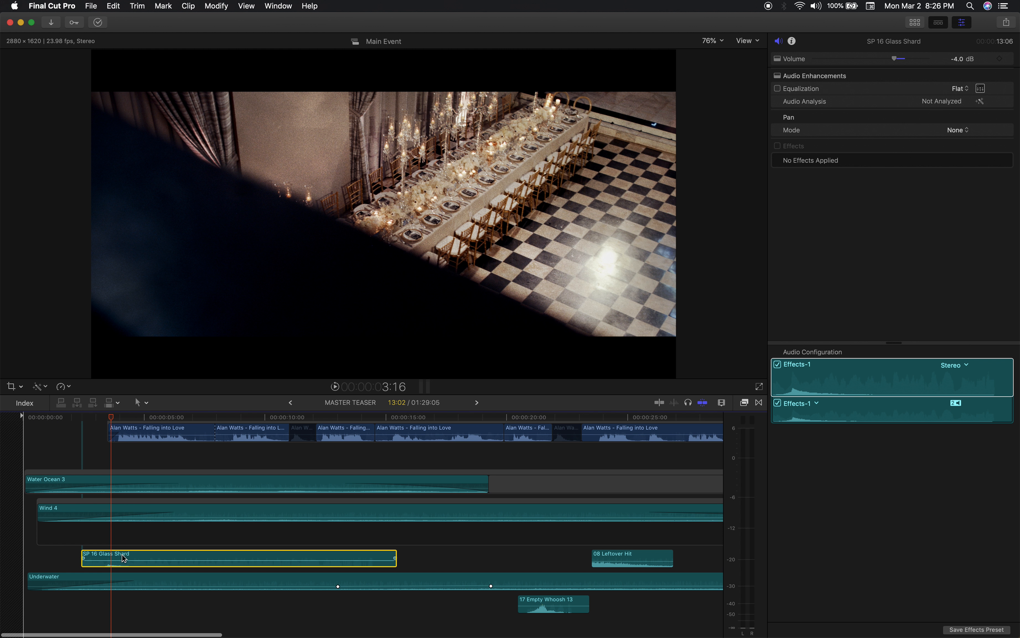
key(alt+s)
click(78, 418)
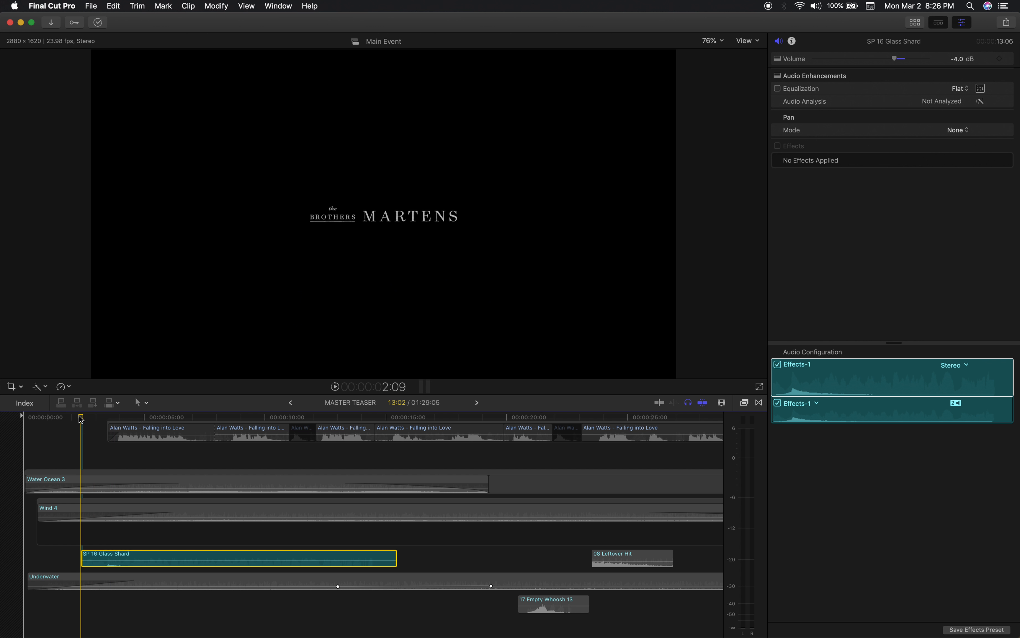
key(space)
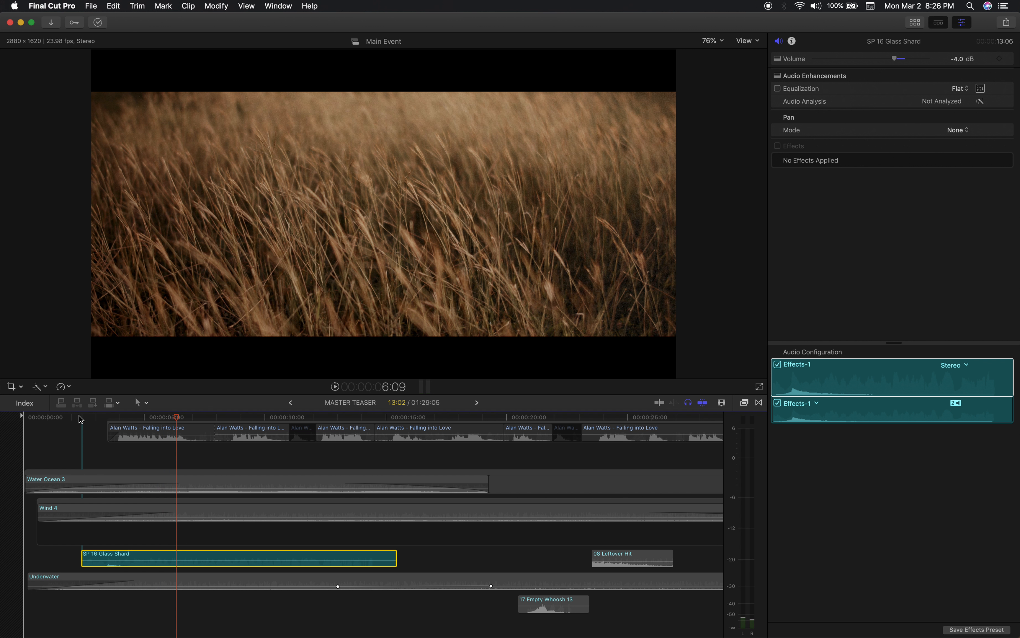
Turn solo off, play from 1:16 with the first SP 16 Glass Shard clip disabled, and re-enable the clip.
mouse_move(82, 417)
mouse_down()
mouse_move(100, 416)
mouse_move(63, 415)
mouse_up()
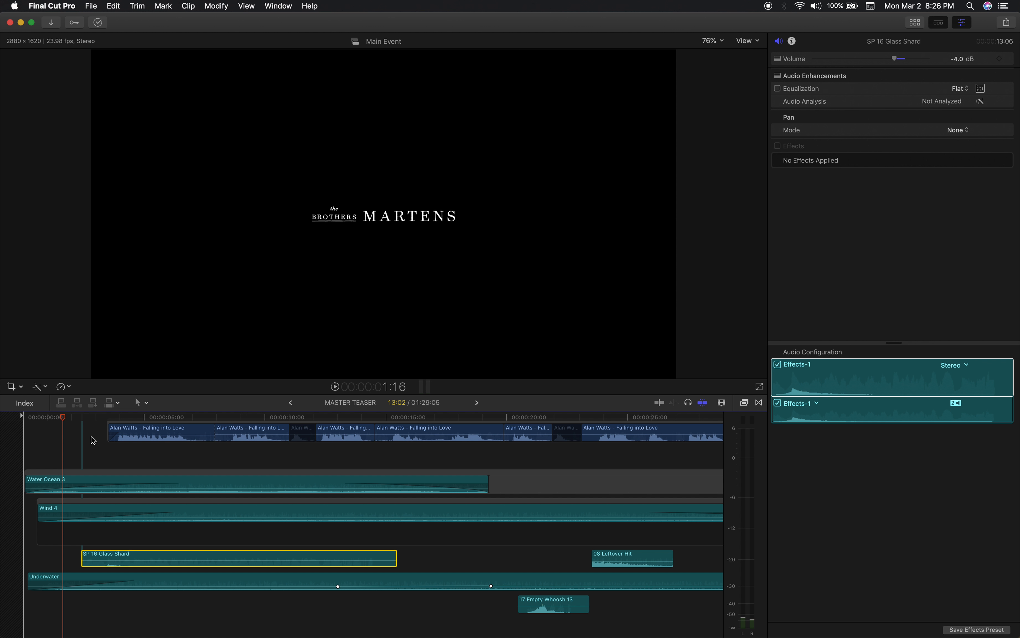
key(v)
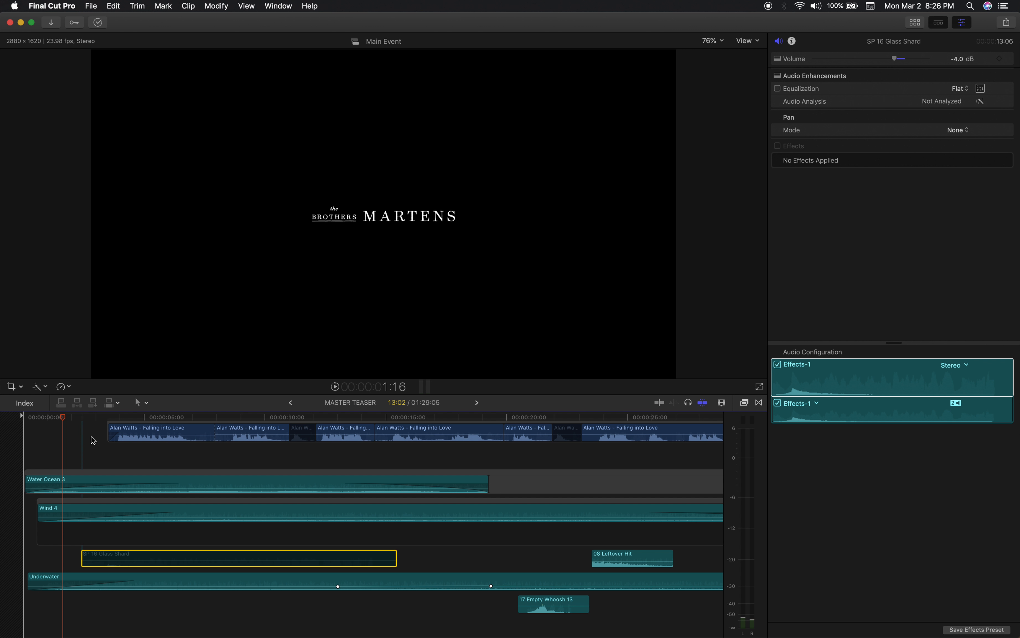
key(space)
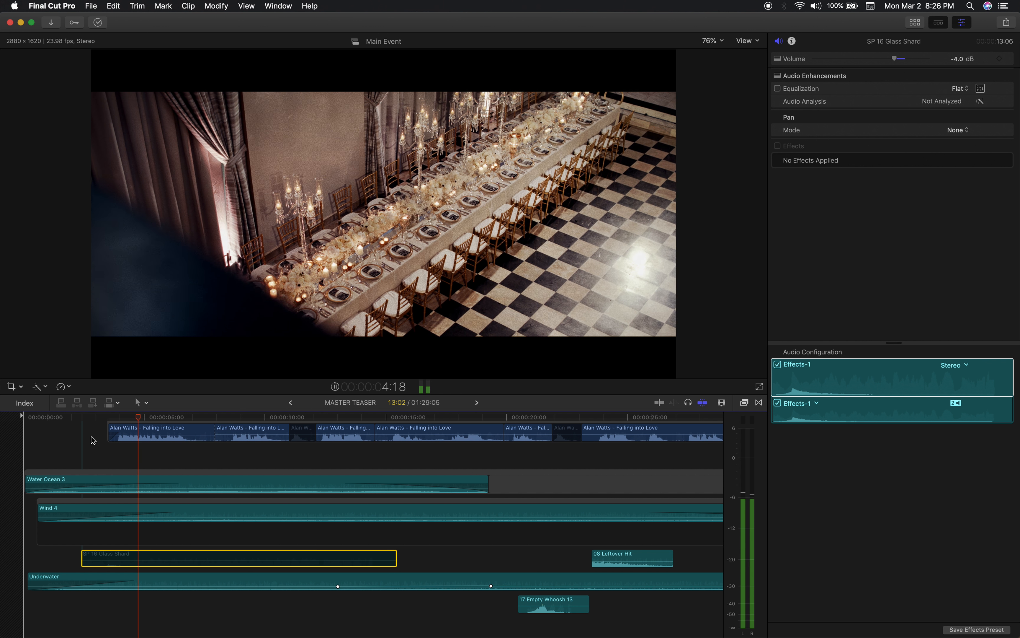
key(space)
key(v)
Play the opening from 1:15 with the first SP 16 Glass Shard clip enabled.
click(62, 417)
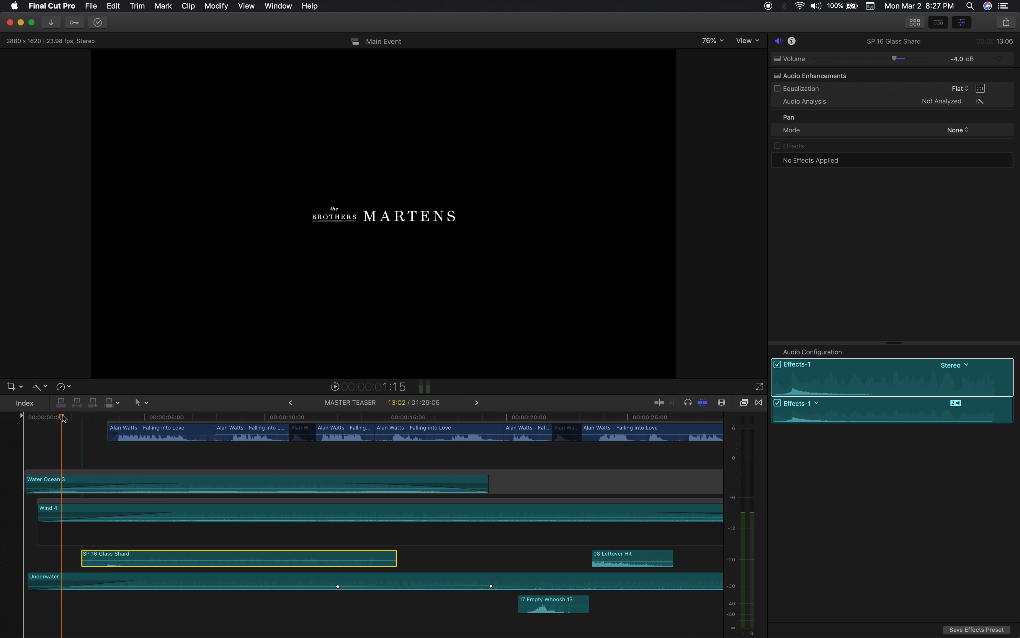
key(space)
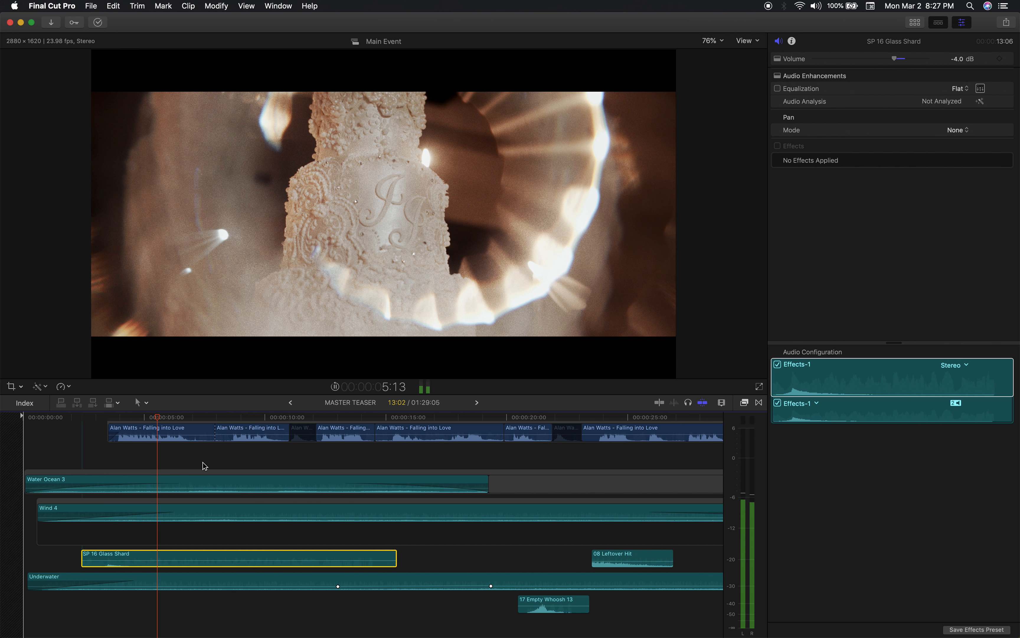
key(super+minus)
key(super+minus)
key(space)
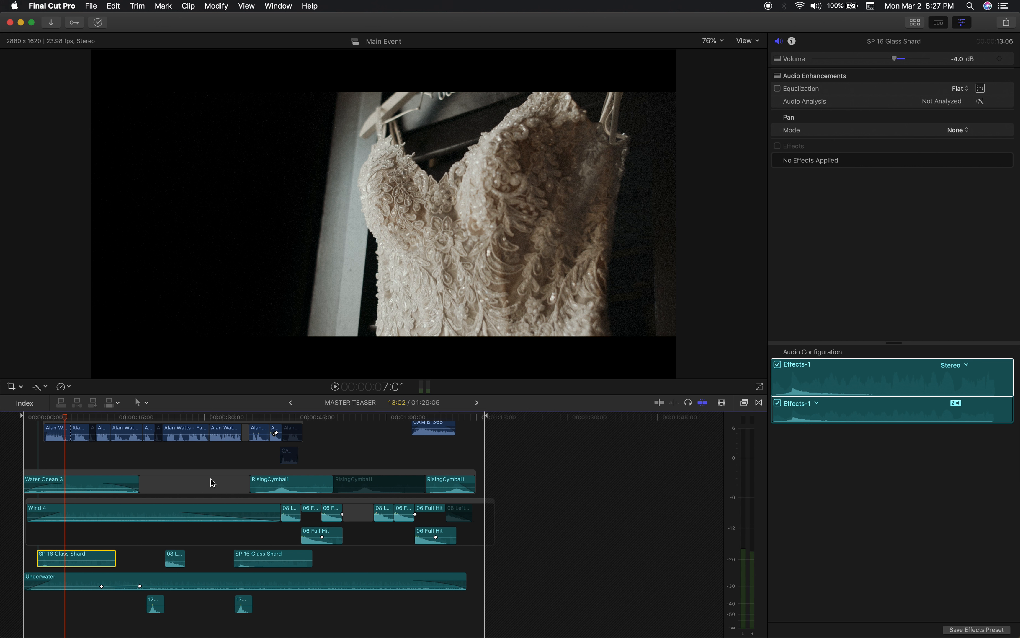
Bring the second SP 16 Glass Shard clip into view and play the passage around 35:06.
key(super+equal)
key(super+equal)
scroll(210, 479, right, 1)
key(super+minus)
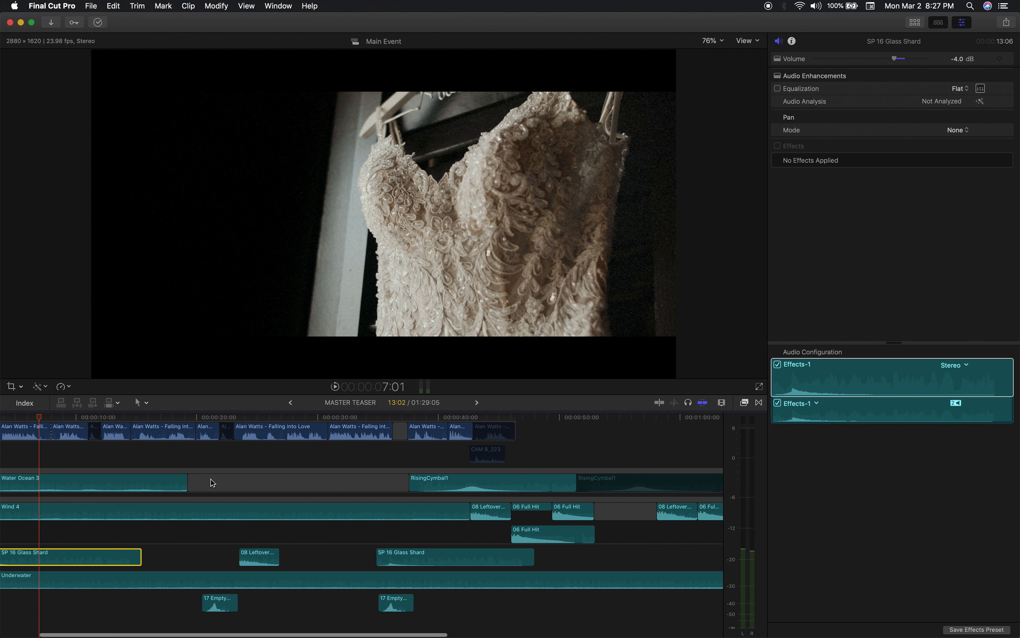
key(space)
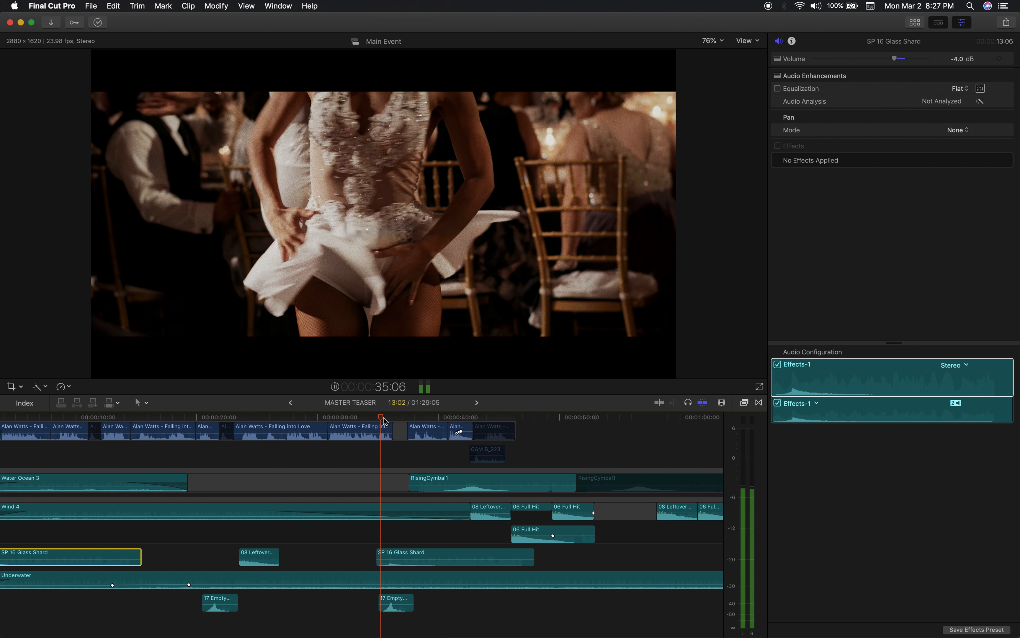
key(space)
Disable the second SP 16 Glass Shard clip, play the passage from just before it, and re-enable the clip.
click(398, 554)
key(v)
click(371, 417)
key(space)
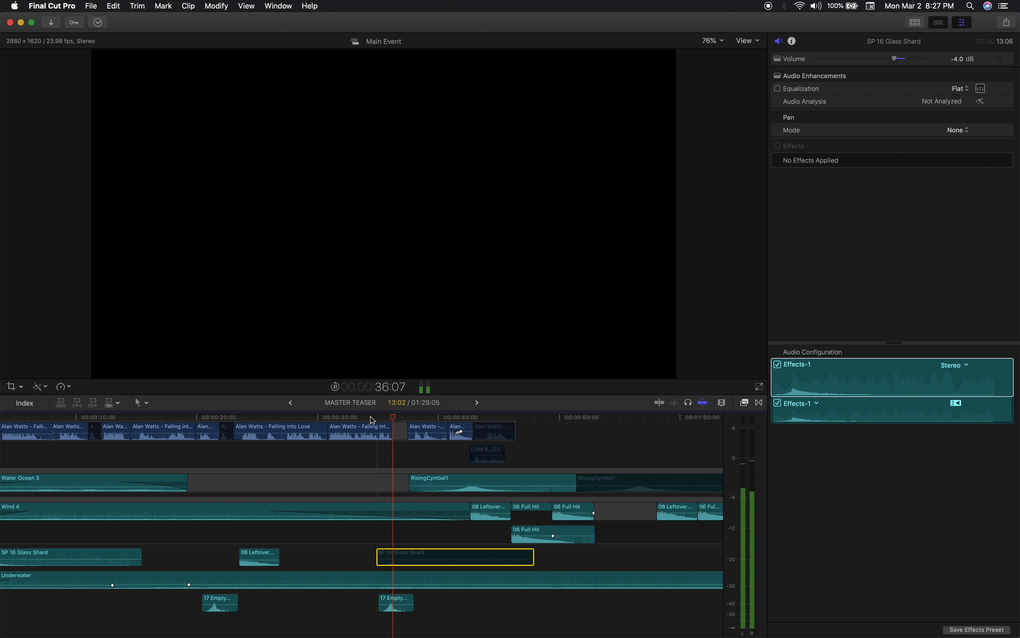
key(space)
key(v)
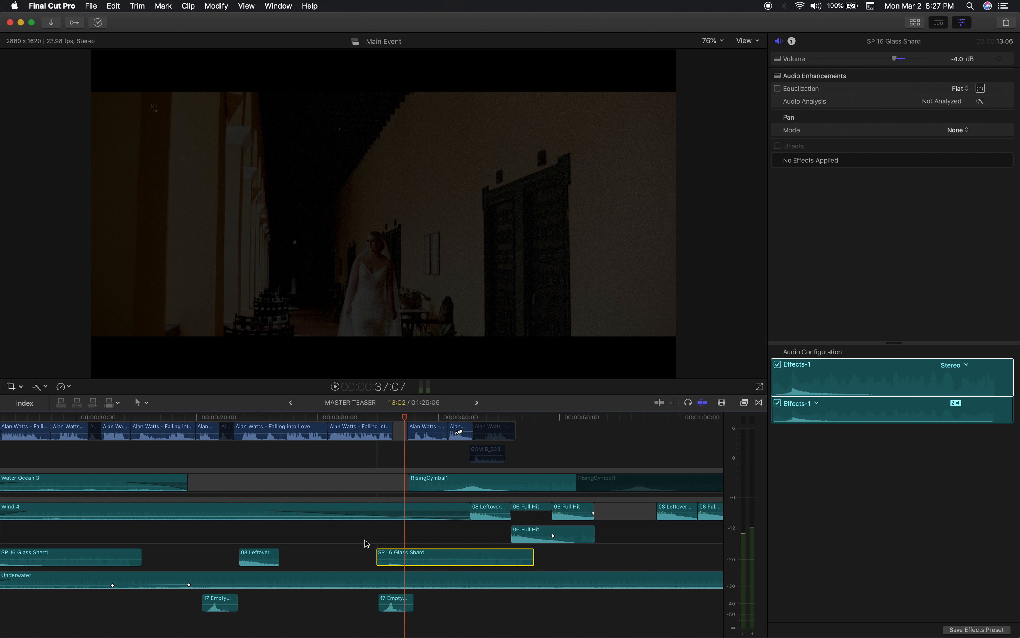
Select the 08 Leftover Hit clip between the two Glass Shard clips and play from 23:02.
scroll(309, 558, left, 3)
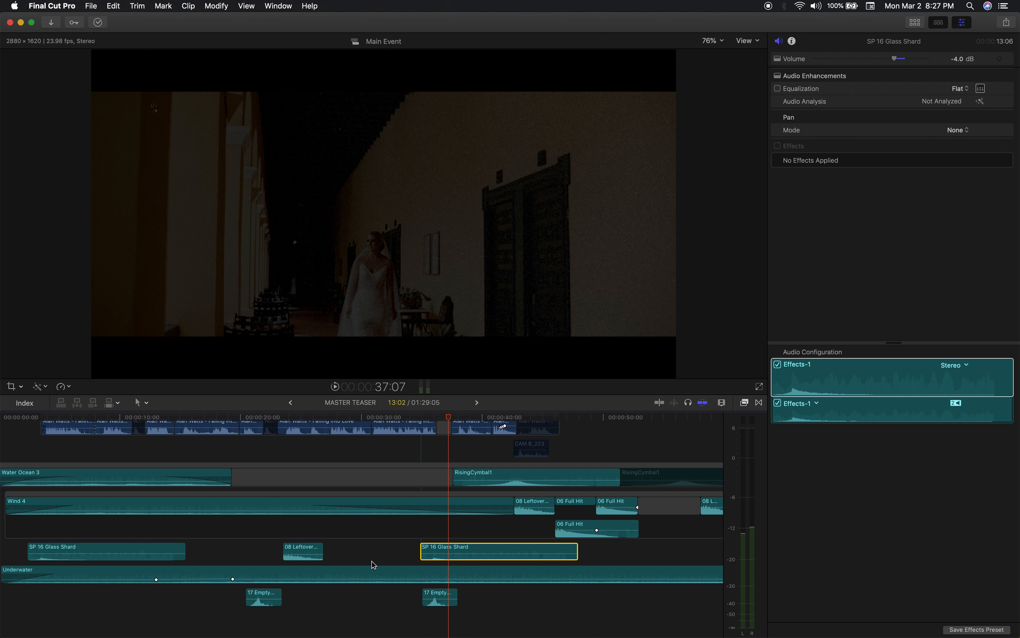
scroll(371, 561, left, 1)
click(307, 550)
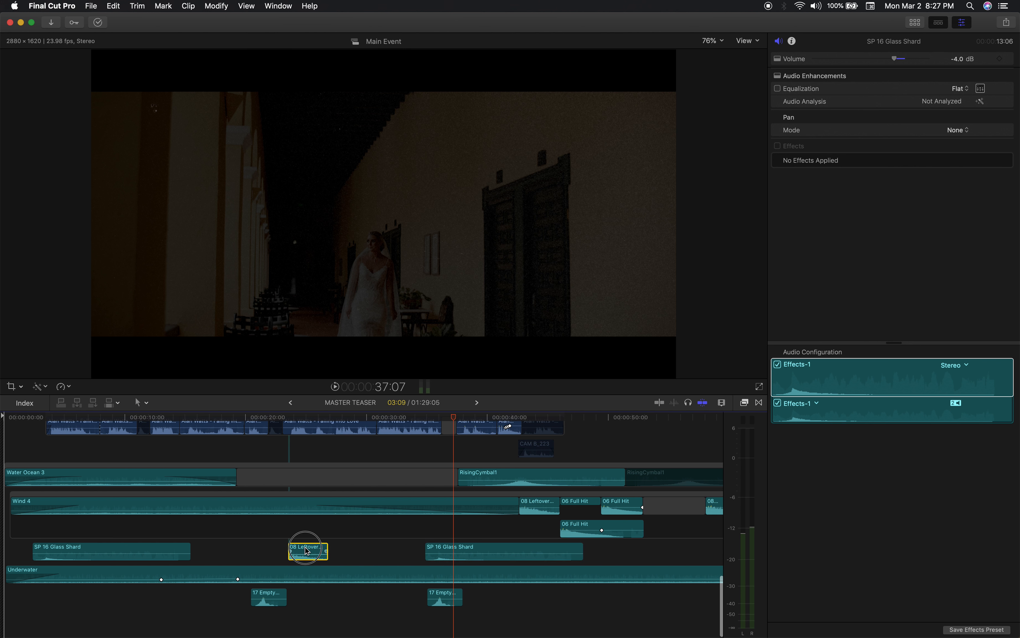
scroll(341, 605, up, 3)
scroll(341, 606, down, 3)
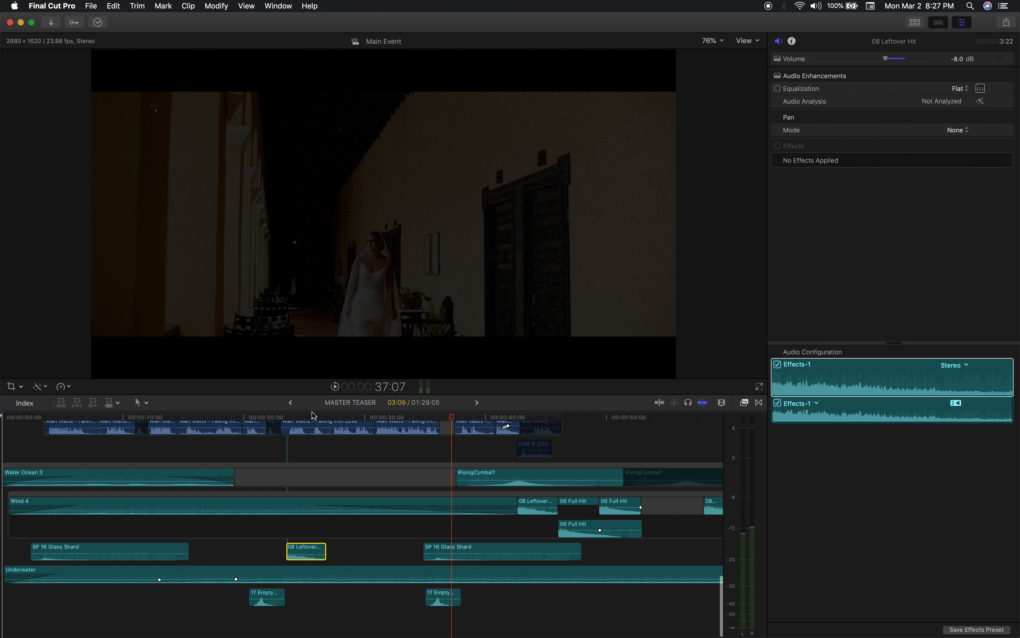
drag(310, 418, 280, 418)
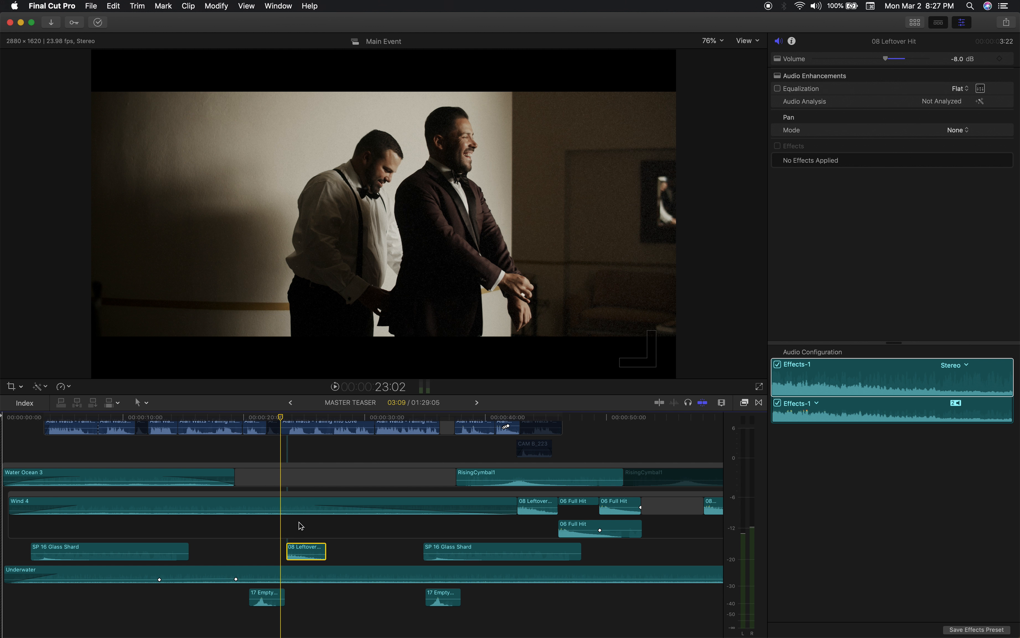
key(space)
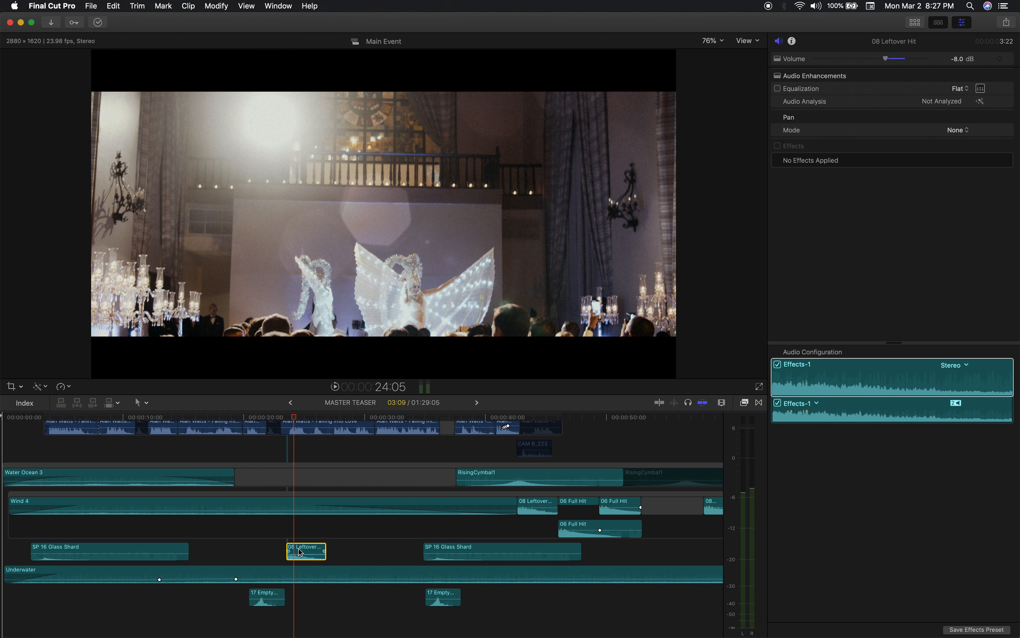
Compare the lead-in to the winged dancers shot with the 08 Leftover Hit clip disabled and re-enabled.
key(space)
click(278, 417)
key(space)
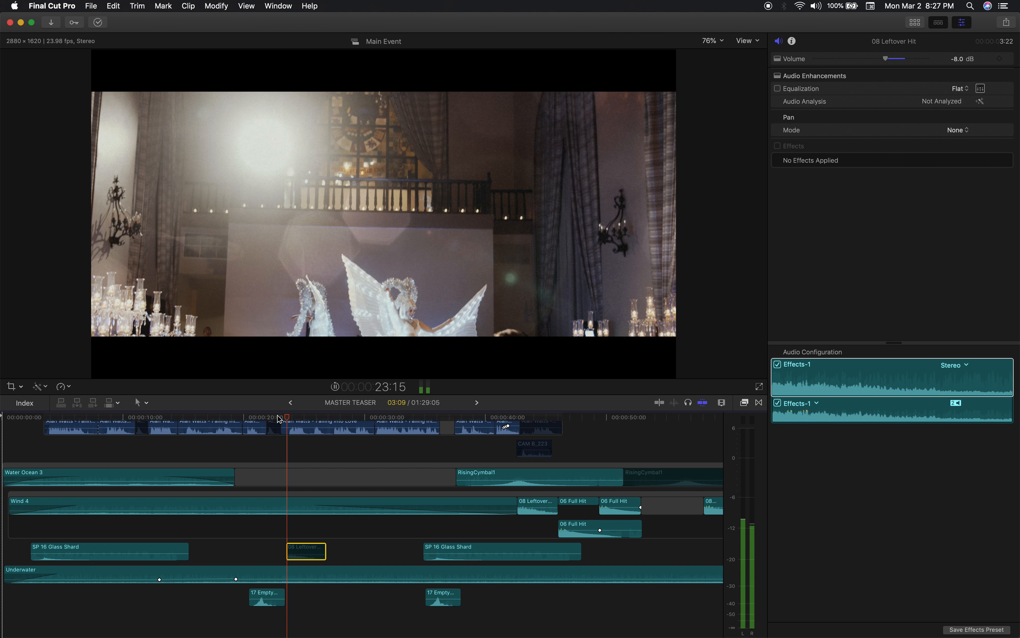
key(space)
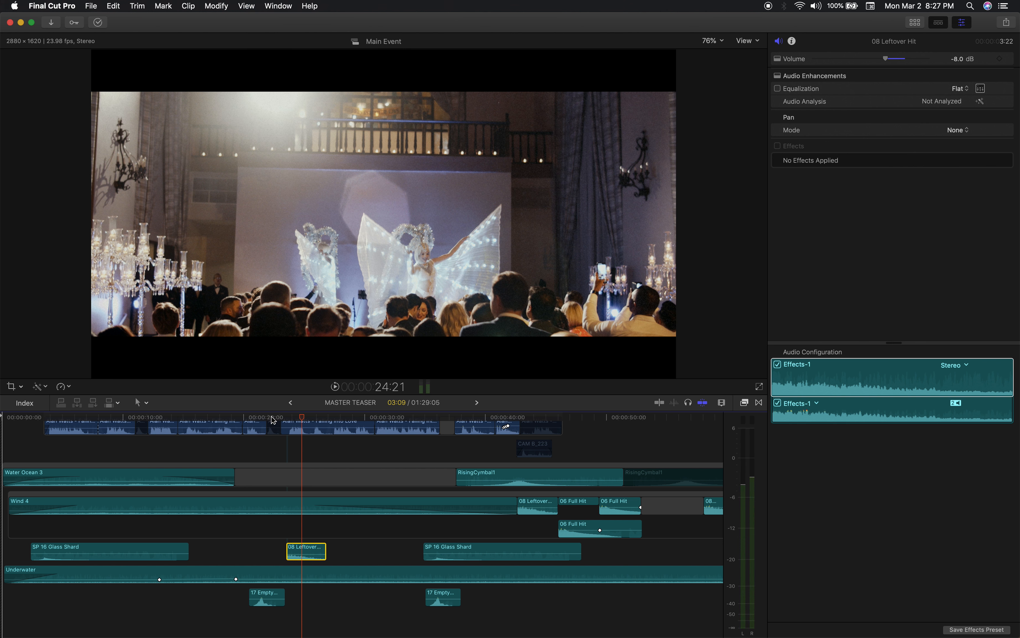
click(273, 417)
key(space)
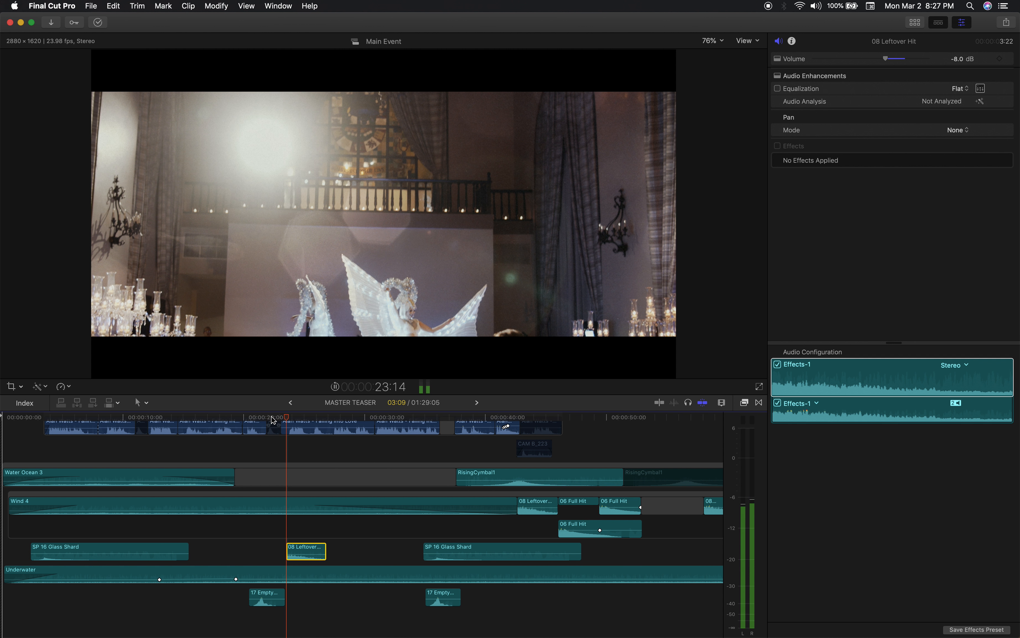
key(space)
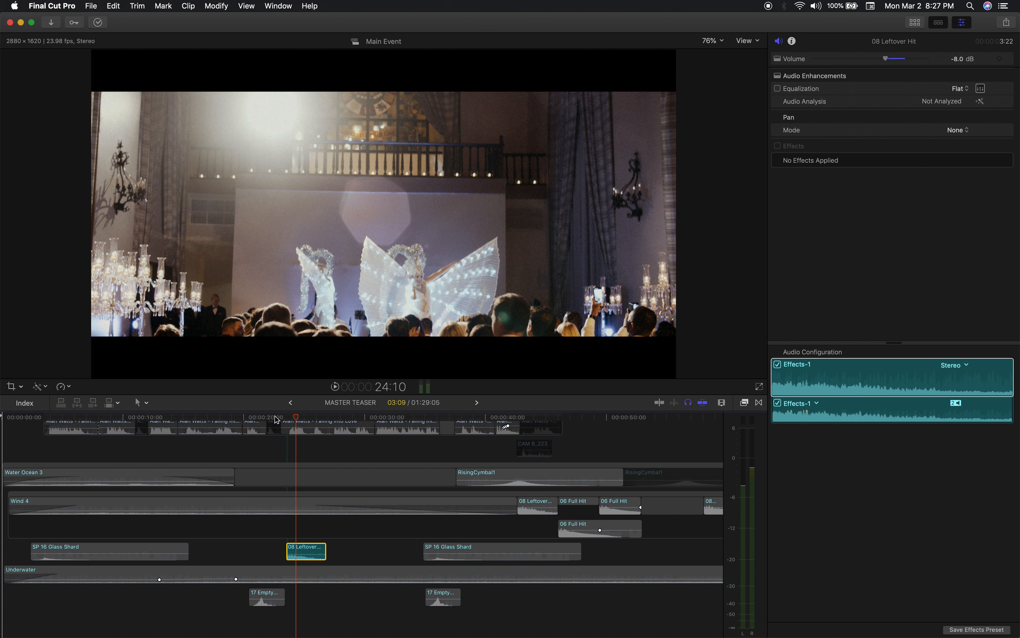
Solo the 08 Leftover Hit clip, play it from just before its start, and turn solo off at 27:15.
click(280, 417)
key(space)
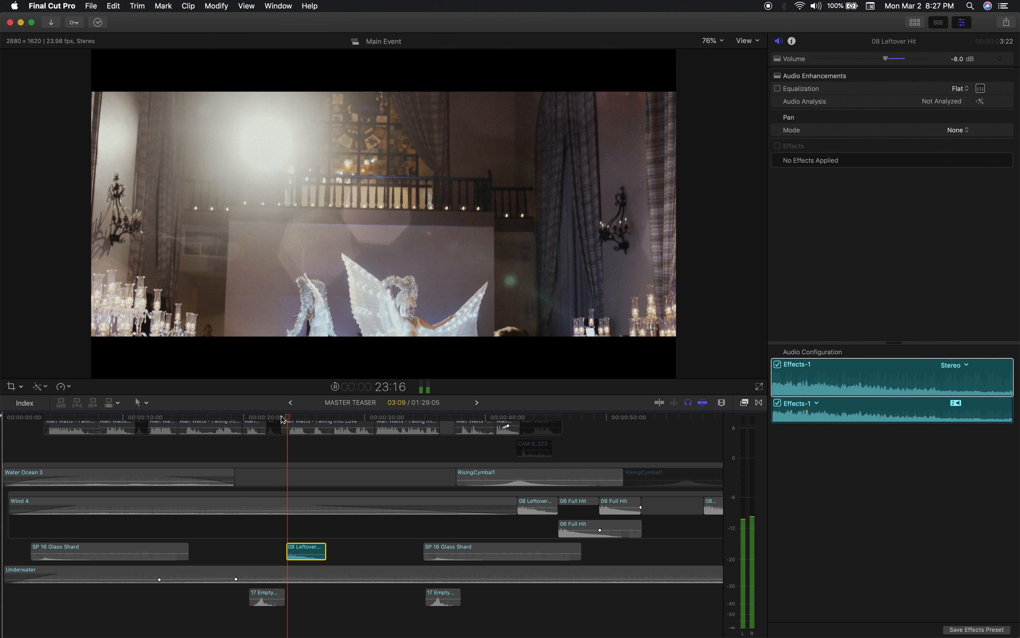
scroll(381, 539, right, 2)
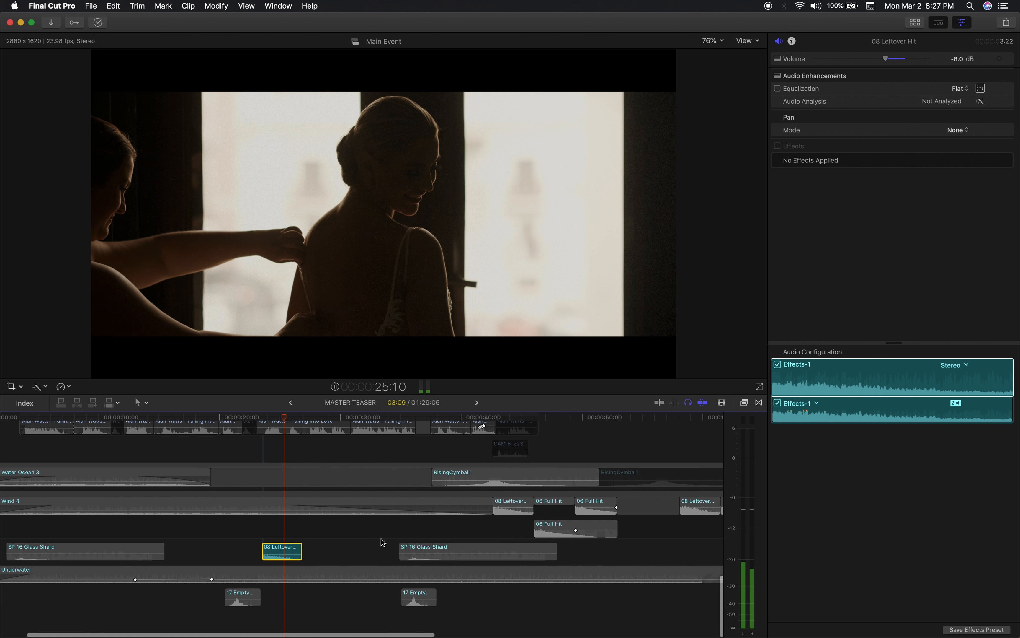
scroll(381, 539, up, 5)
scroll(380, 538, down, 5)
key(space)
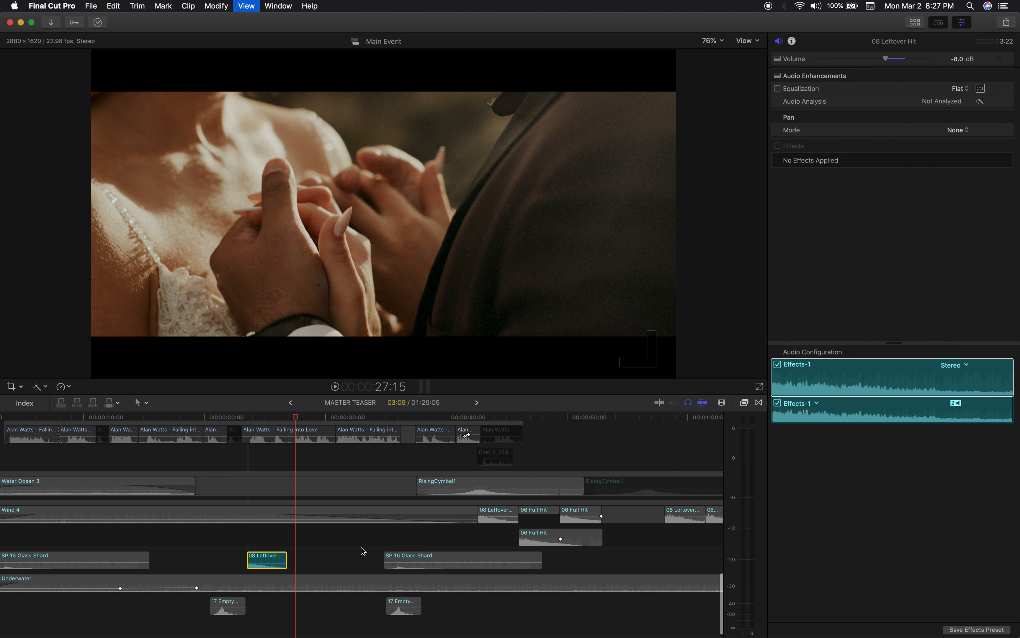
click(284, 560)
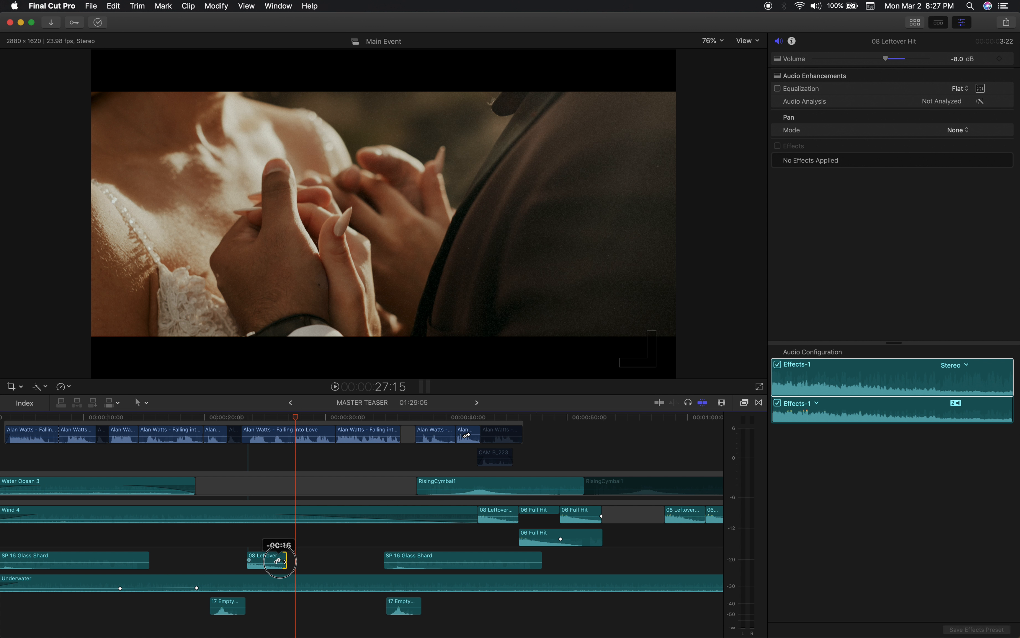
Select the 08 Leftover Hit and 06 Full Hit clips following 42:21, play them soloed through 53:18, and turn solo off.
scroll(370, 553, right, 5)
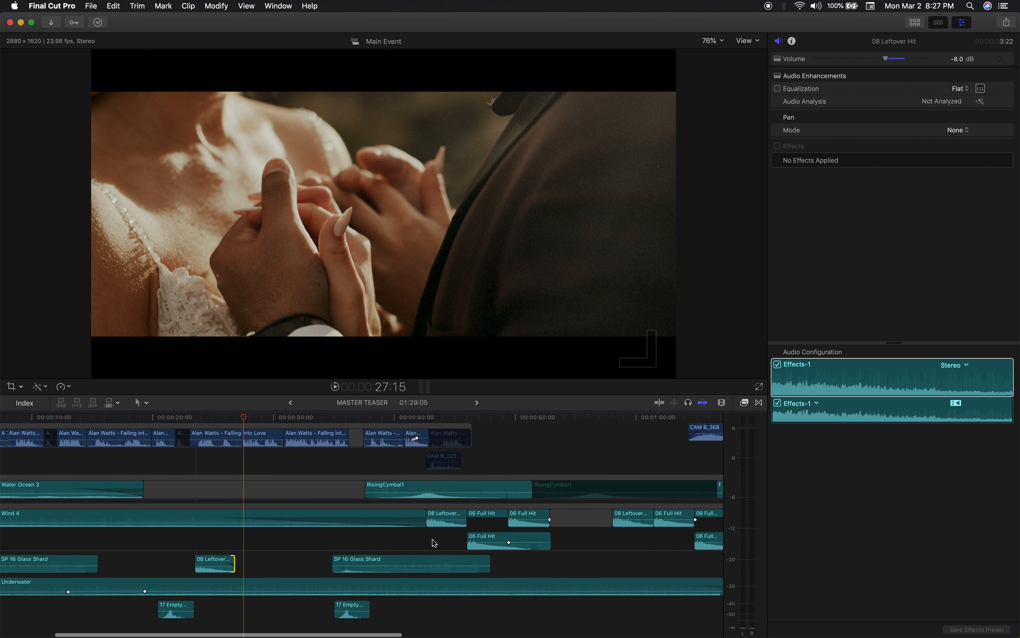
click(365, 418)
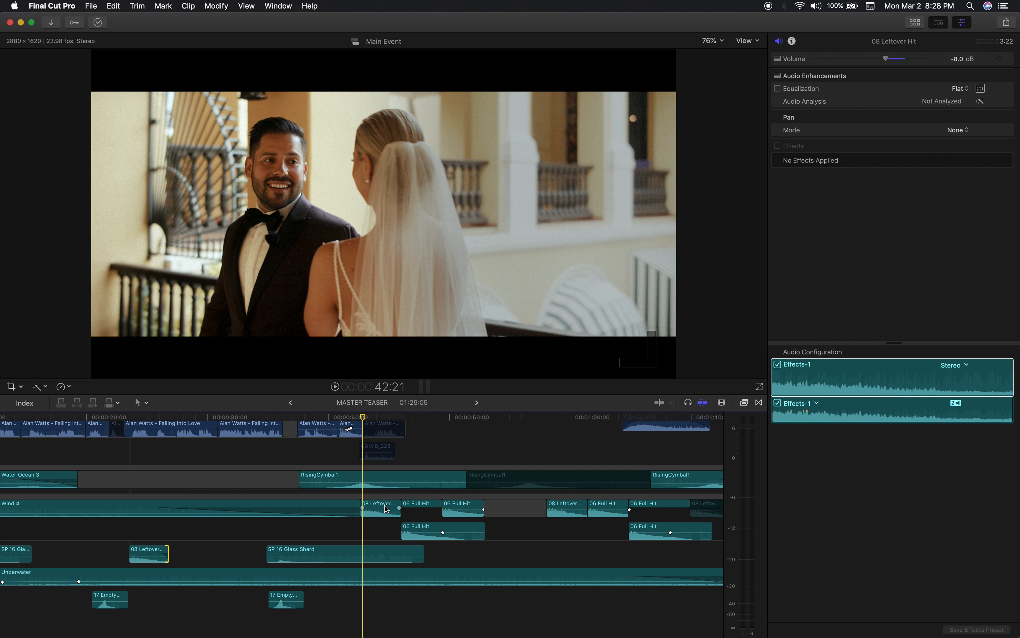
right_click(457, 506)
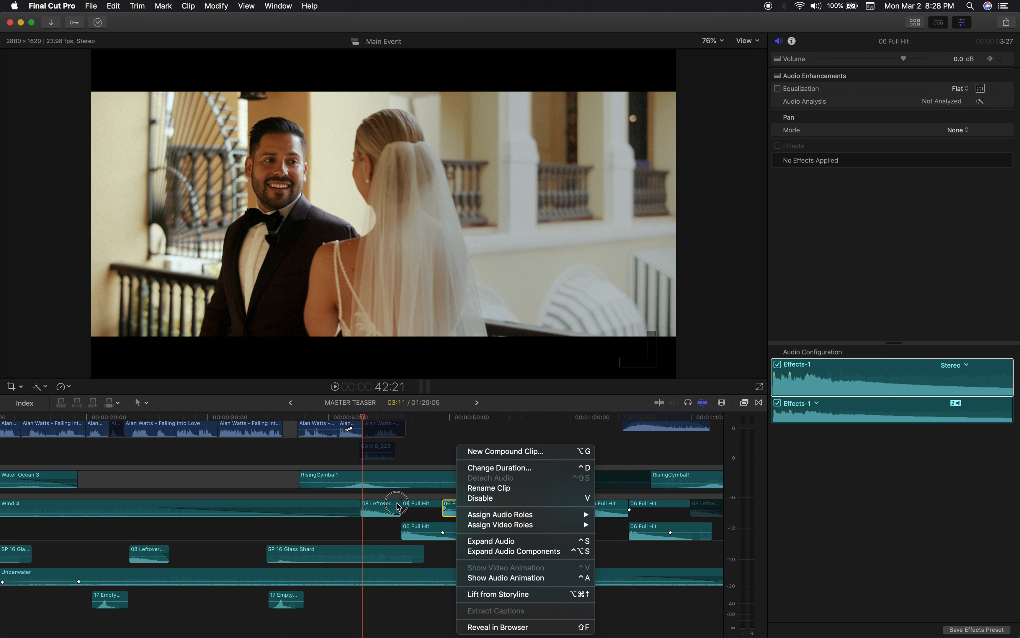
click(397, 506)
super+click(455, 506)
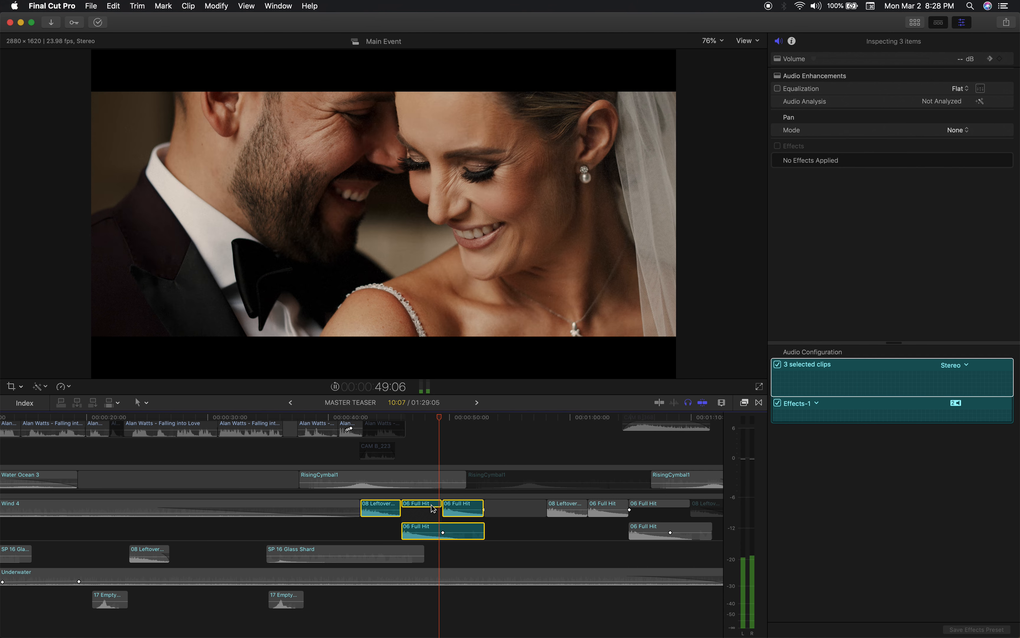
scroll(480, 510, right, 5)
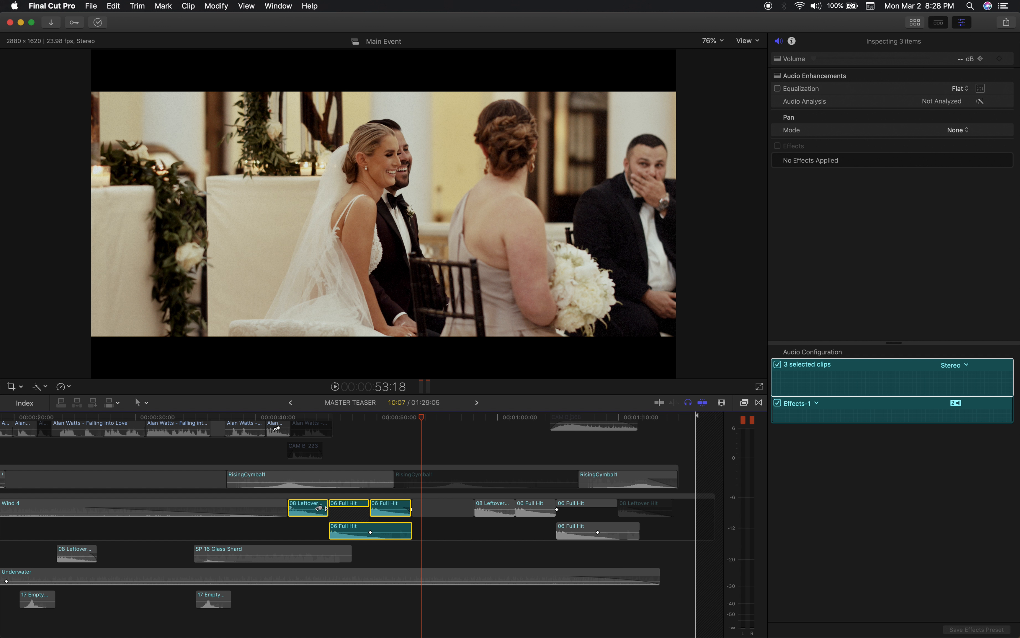
scroll(428, 546, right, 2)
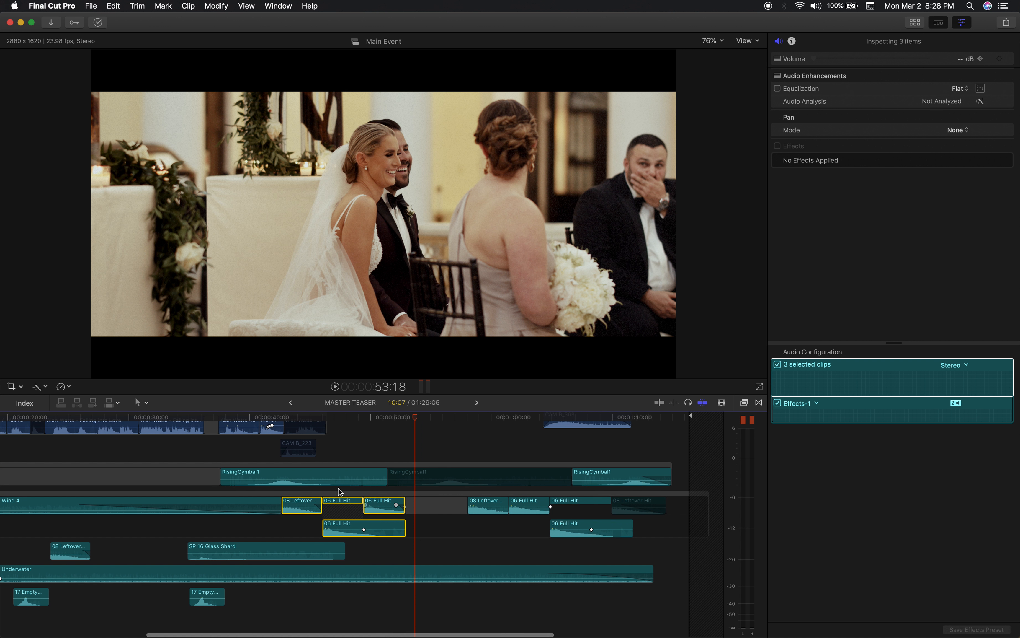
Disable the first RisingCymbal1 clip and play the passage leading into the couple's balcony shot at 43:07.
scroll(320, 471, left, 5)
drag(358, 418, 332, 420)
key(v)
key(space)
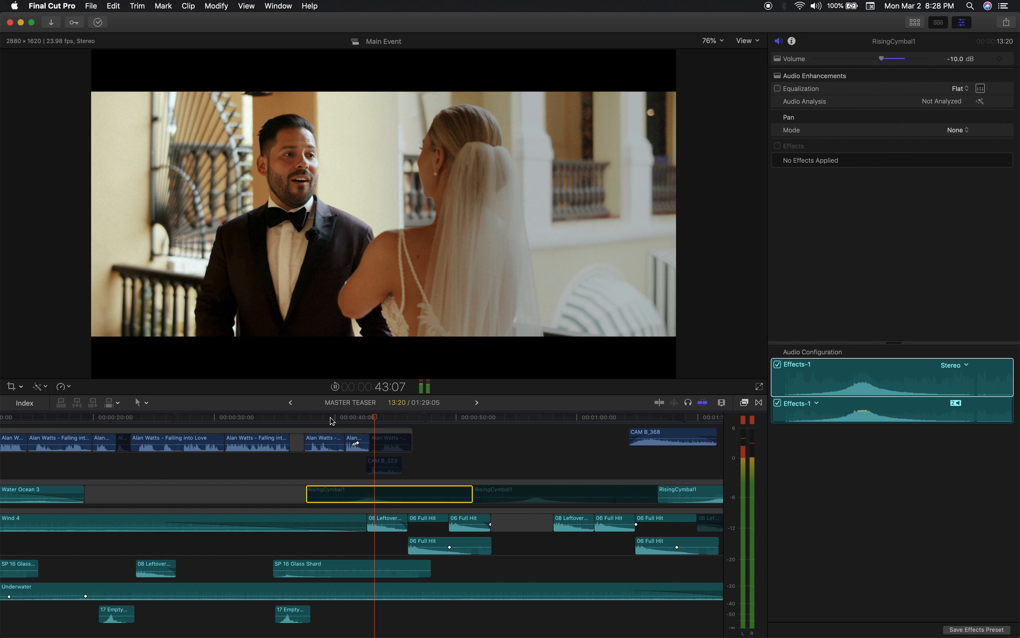
Re-enable the first RisingCymbal1 clip and replay the lead-in to the couple's balcony shot from 40:05.
key(space)
key(v)
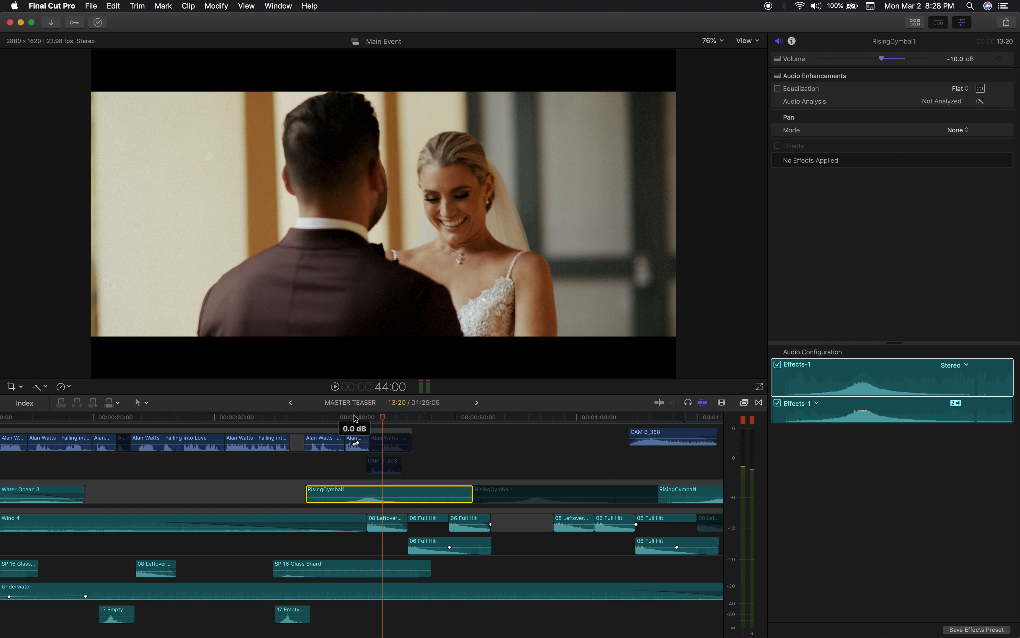
click(336, 417)
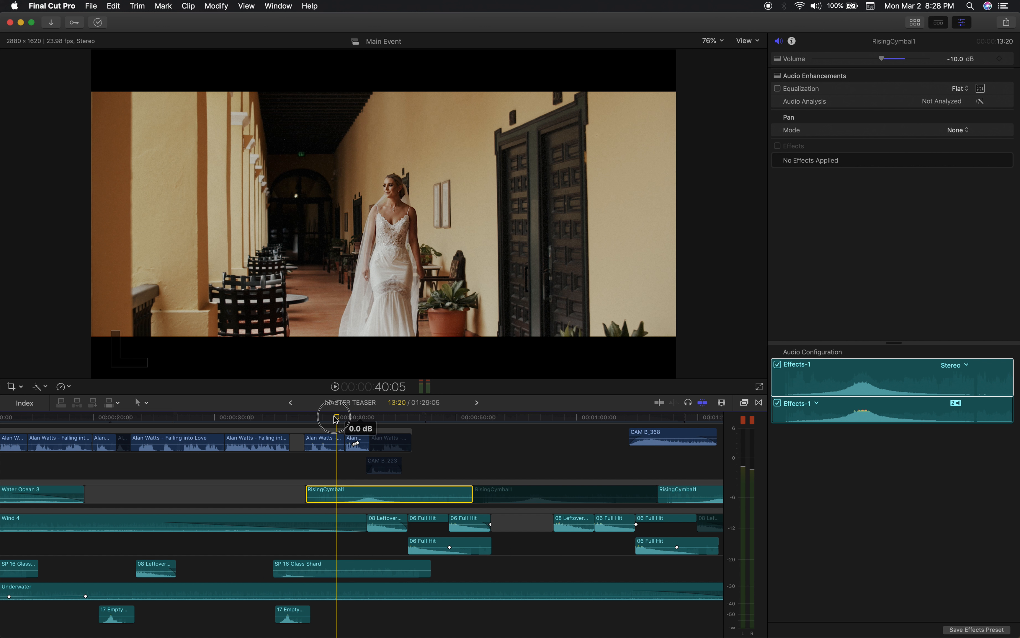
key(space)
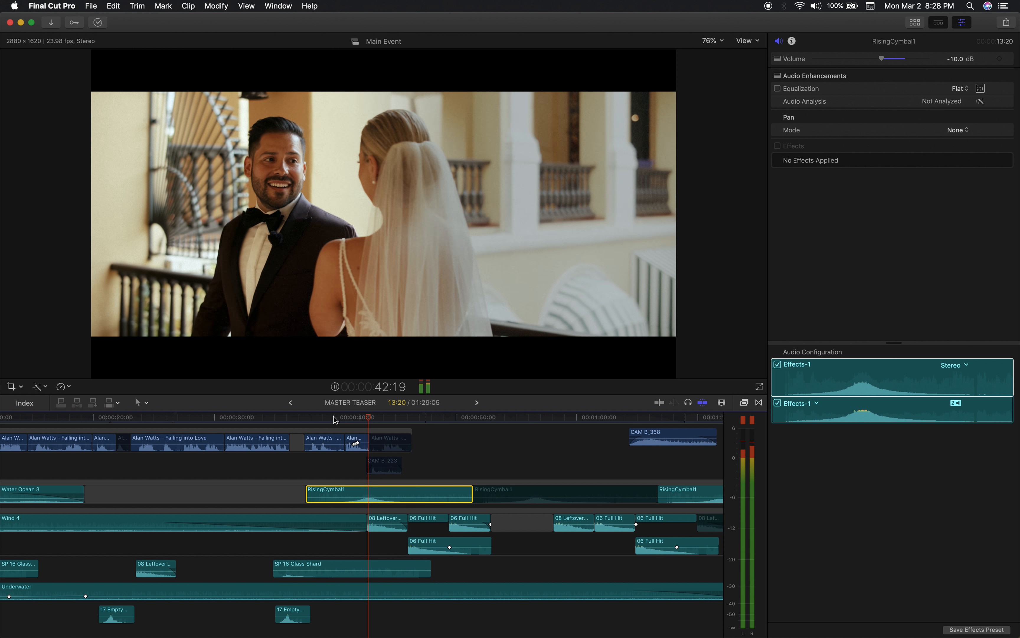
key(space)
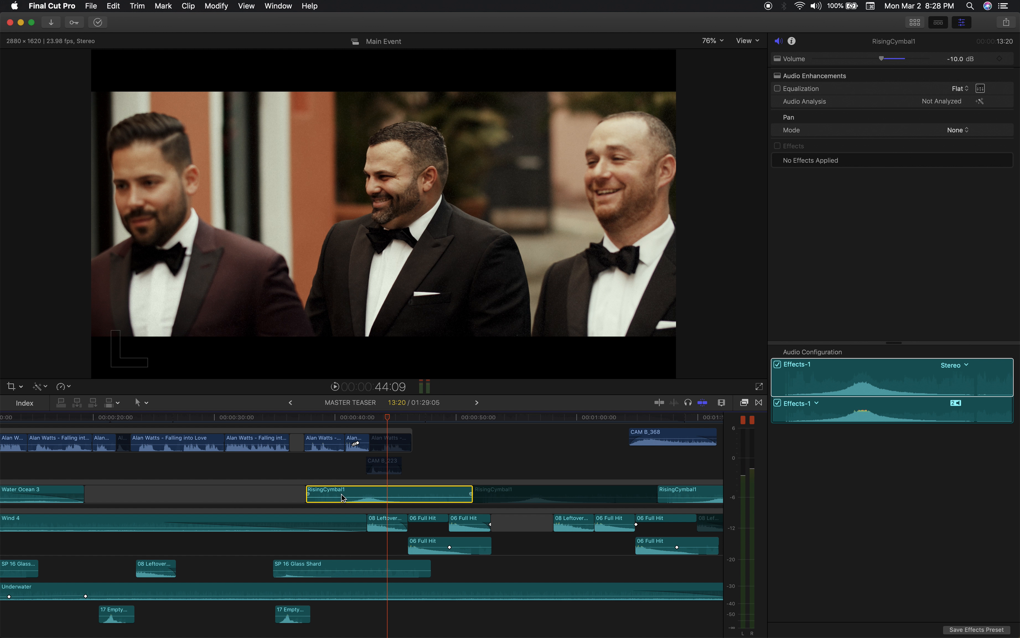
Compare the passage from 1:09:04 into the couple's title shot with the last RisingCymbal1 clip disabled and re-enabled.
scroll(360, 501, left, 3)
key(super+minus)
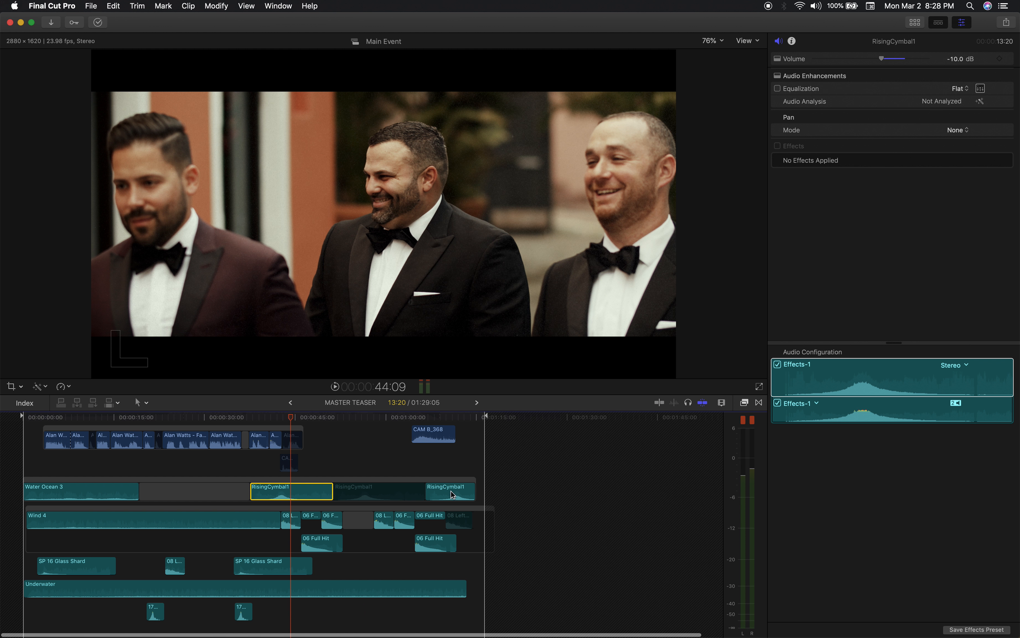
click(442, 419)
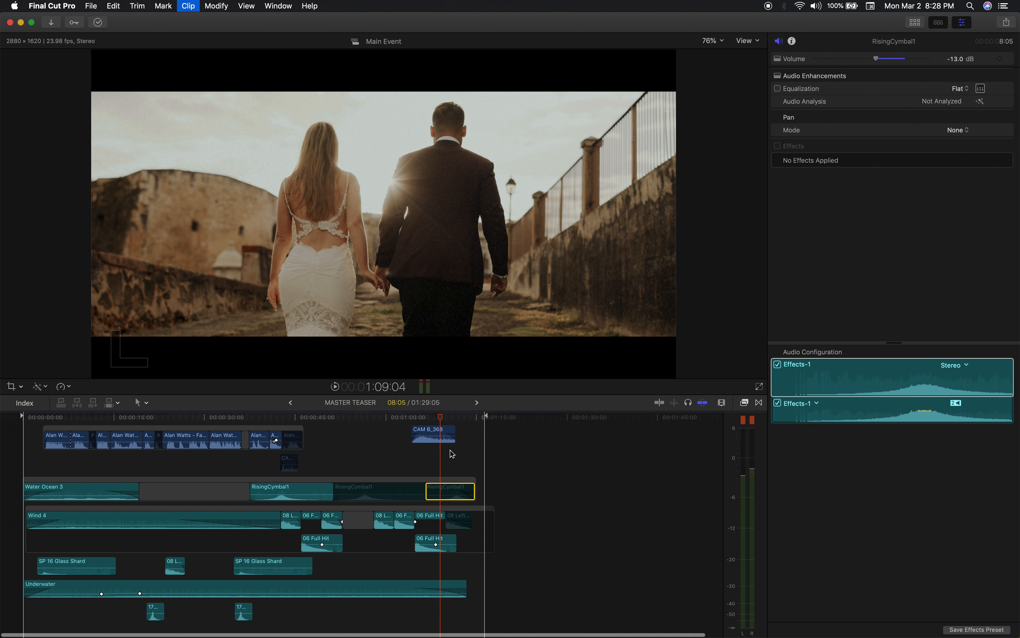
key(space)
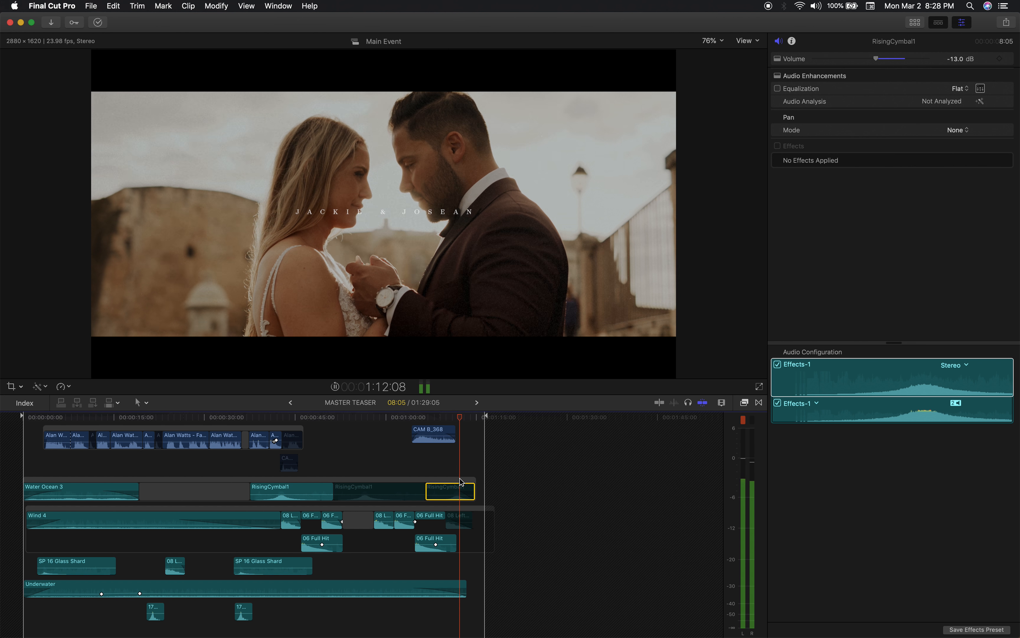
click(446, 417)
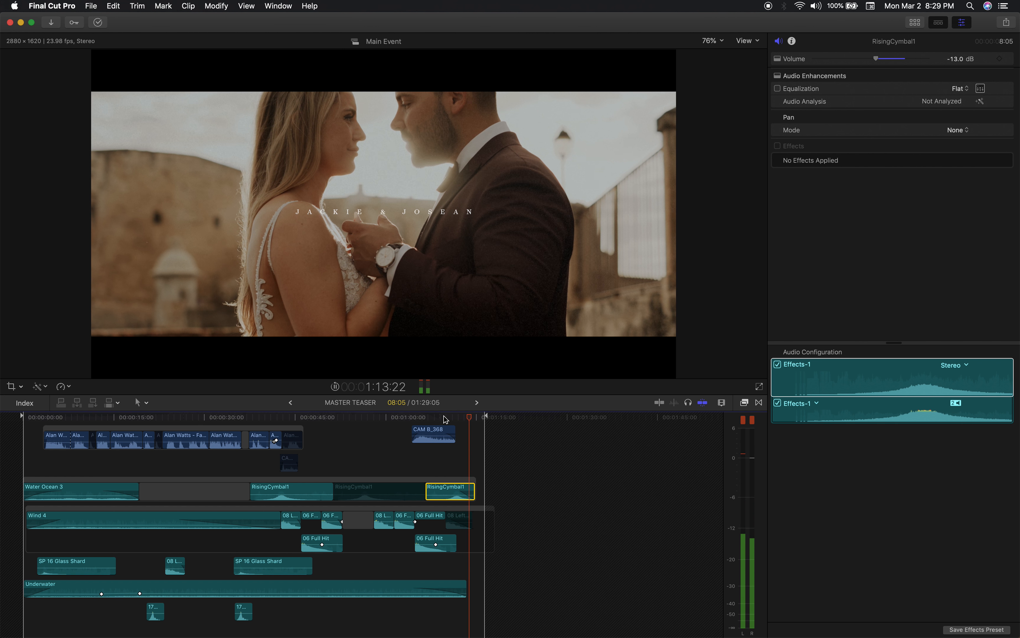
key(space)
Look over the title and closing shots at the end of the timeline and move the playhead back to 1:00:05.
scroll(497, 491, up, 10)
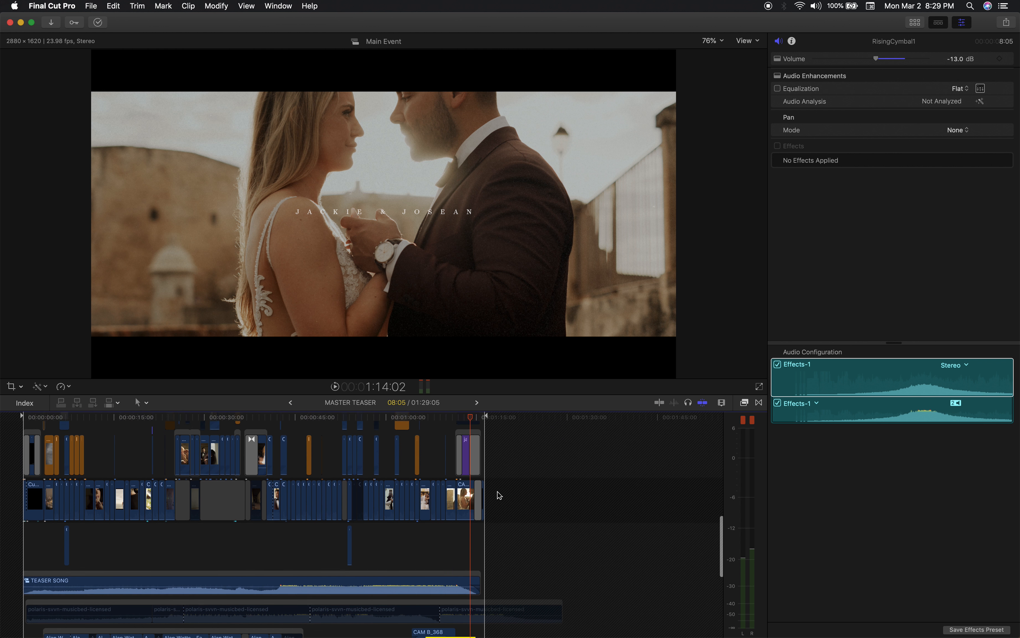
key(super+equal)
key(super+equal)
scroll(555, 493, left, 5)
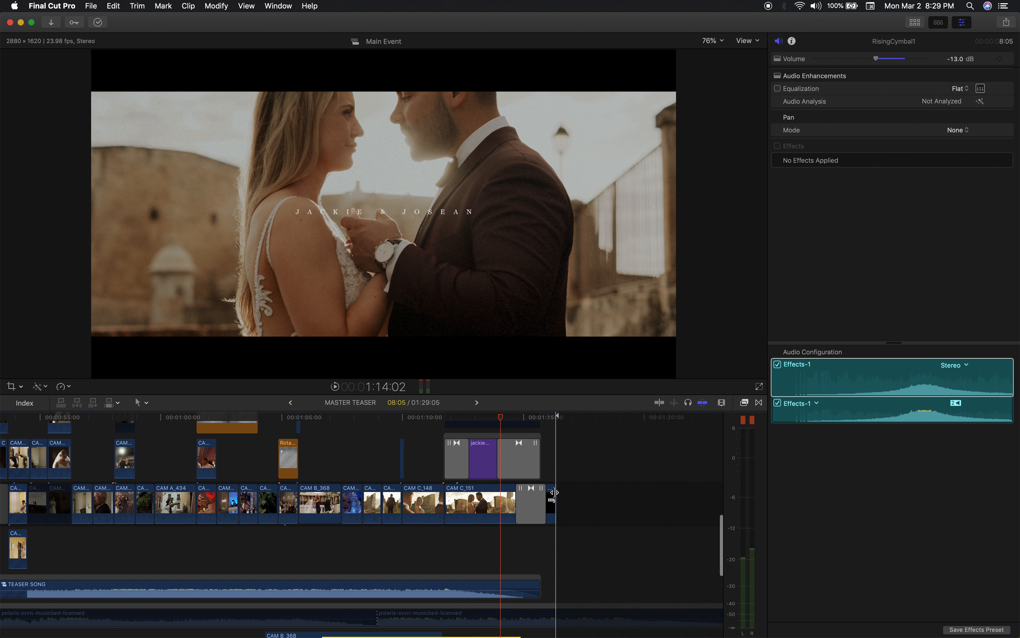
drag(542, 421, 236, 416)
key(super+minus)
key(super+minus)
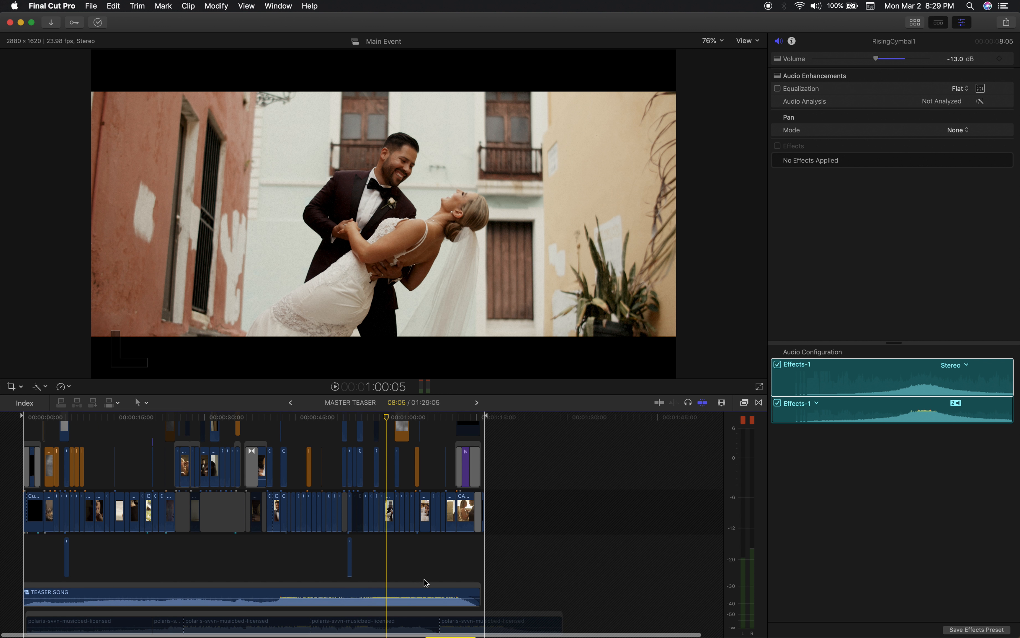
Inspect the music edits inside the TEASER SONG compound clip, return to the MASTER TEASER timeline, and review its sound effect and 16mmGrain layers.
scroll(425, 582, down, 10)
scroll(399, 465, up, 2)
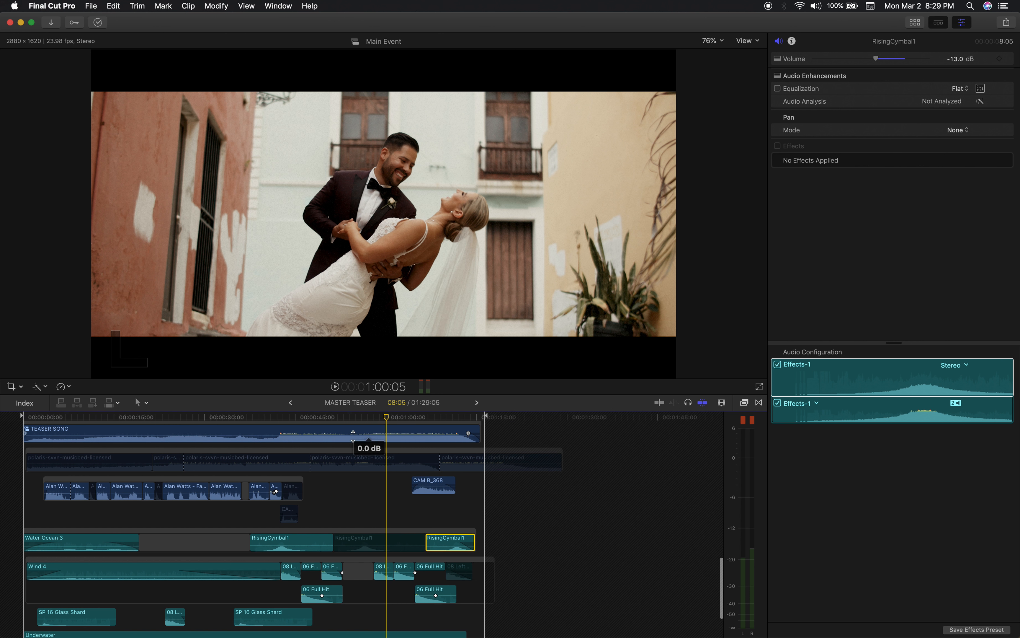
double_click(152, 433)
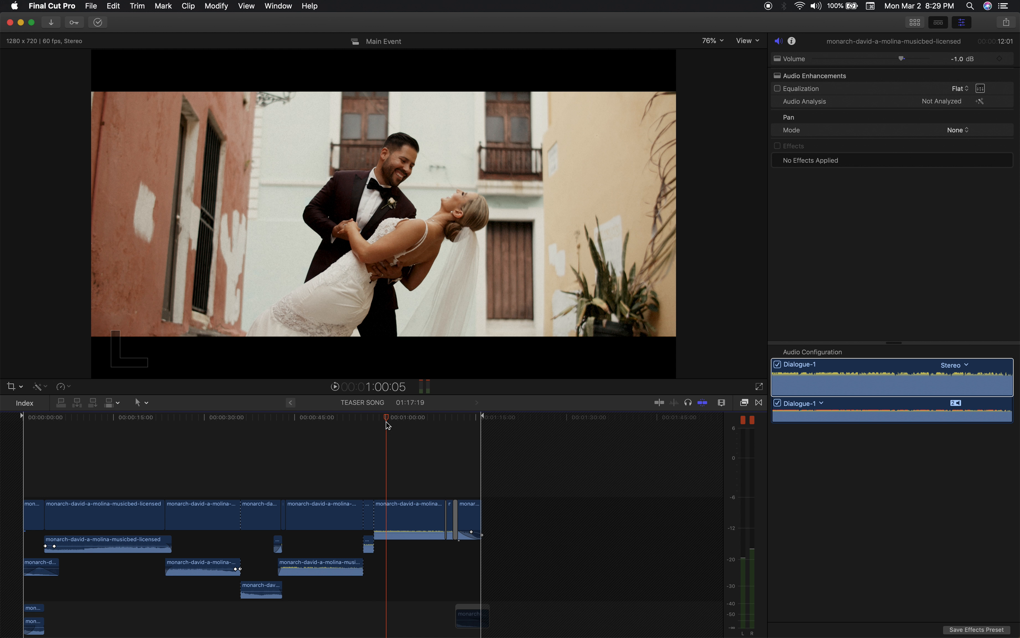
key(super+bracketleft)
scroll(417, 505, down, 10)
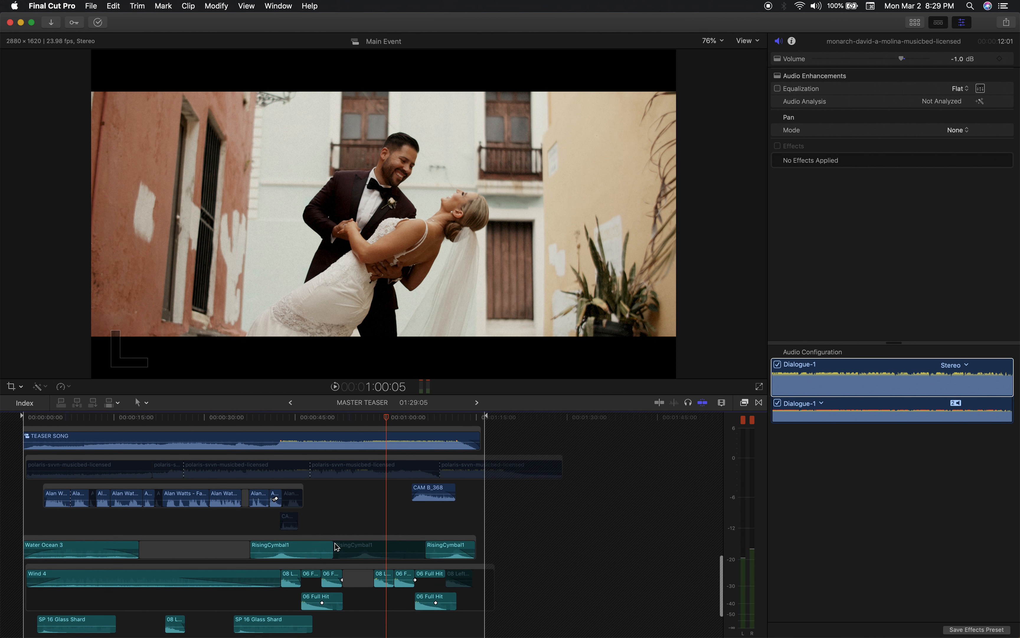
scroll(379, 556, up, 5)
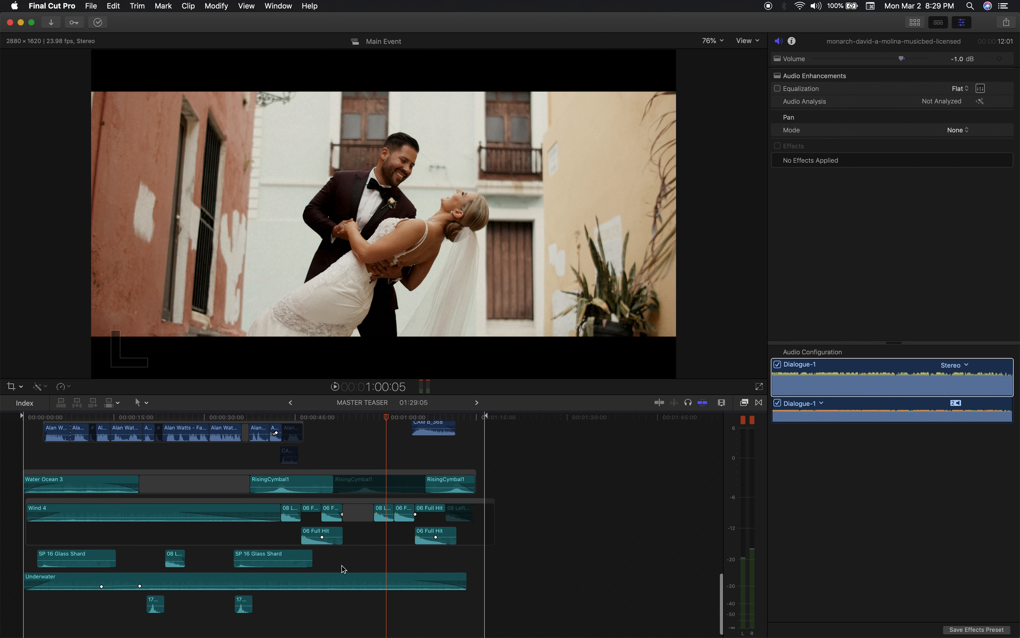
scroll(380, 549, down, 5)
scroll(376, 578, up, 1)
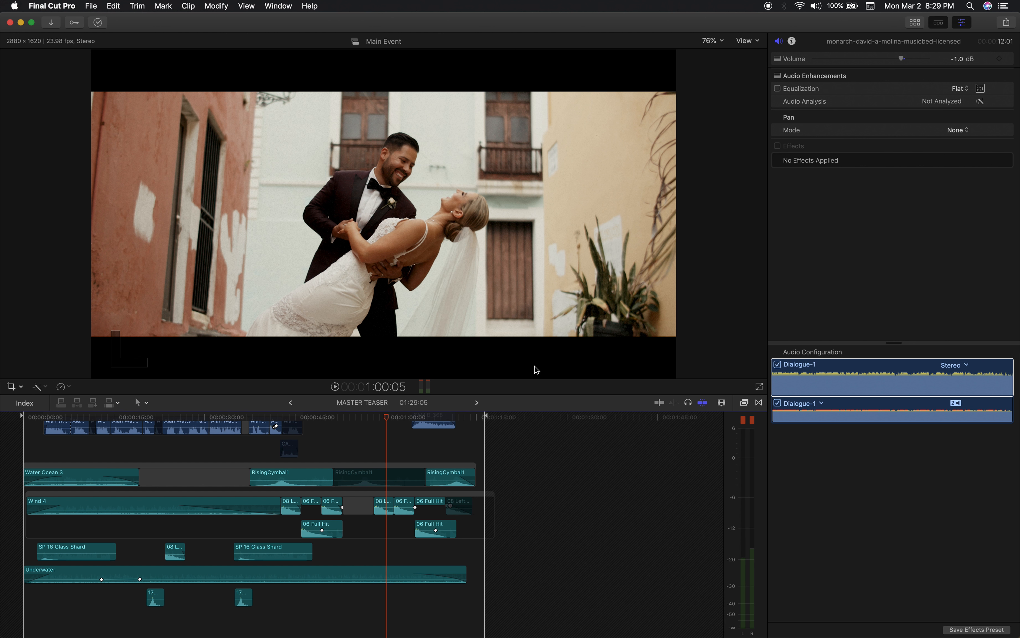
scroll(376, 525, up, 10)
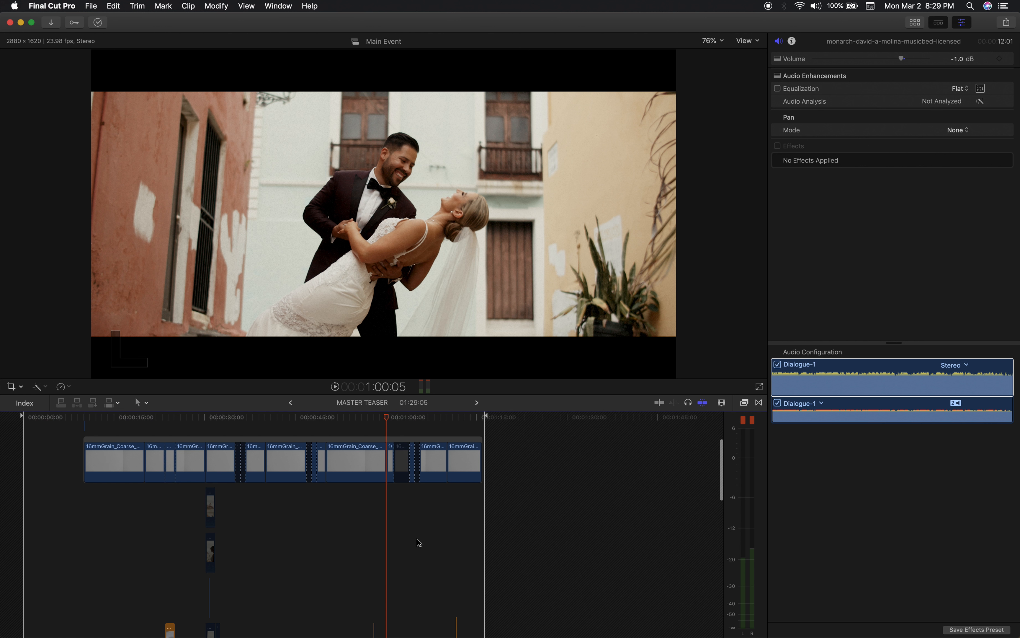